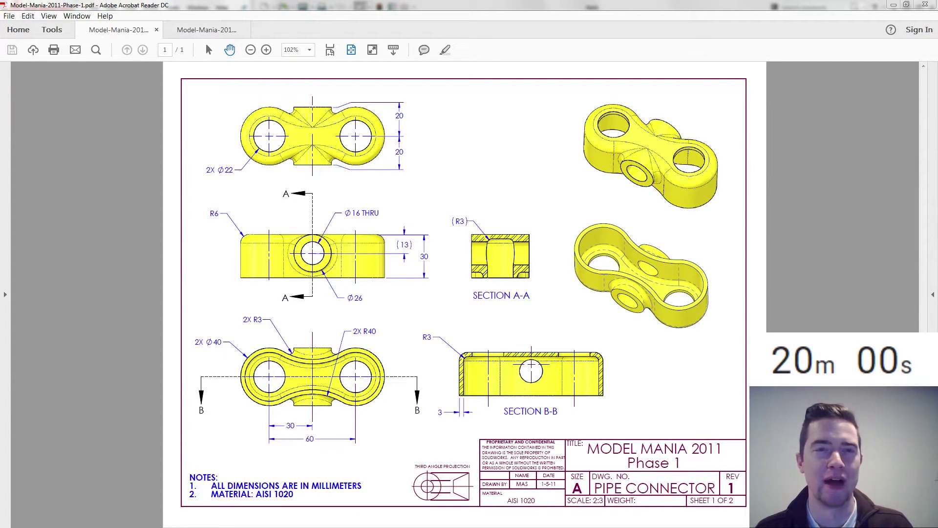
Switch to SOLIDWORKS and start a new sketch on the Top plane.
key(alt+Tab)
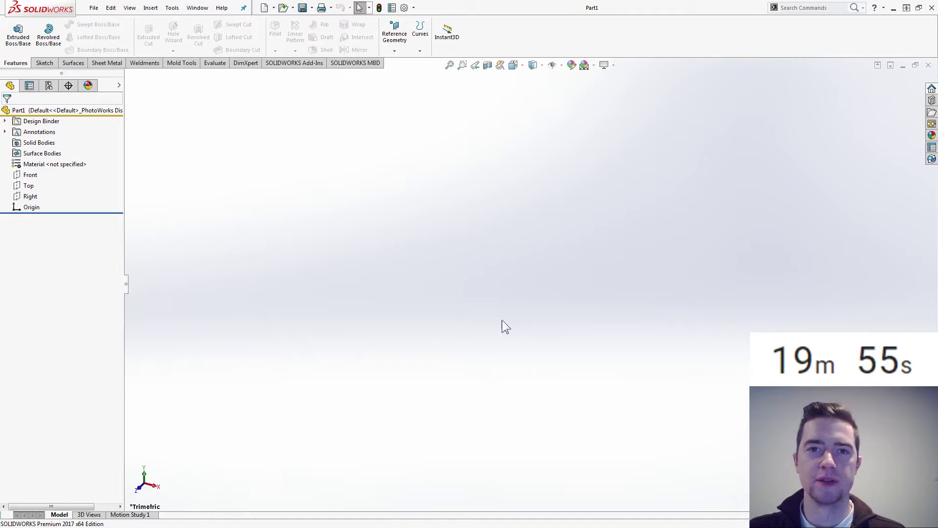
click(28, 186)
click(31, 162)
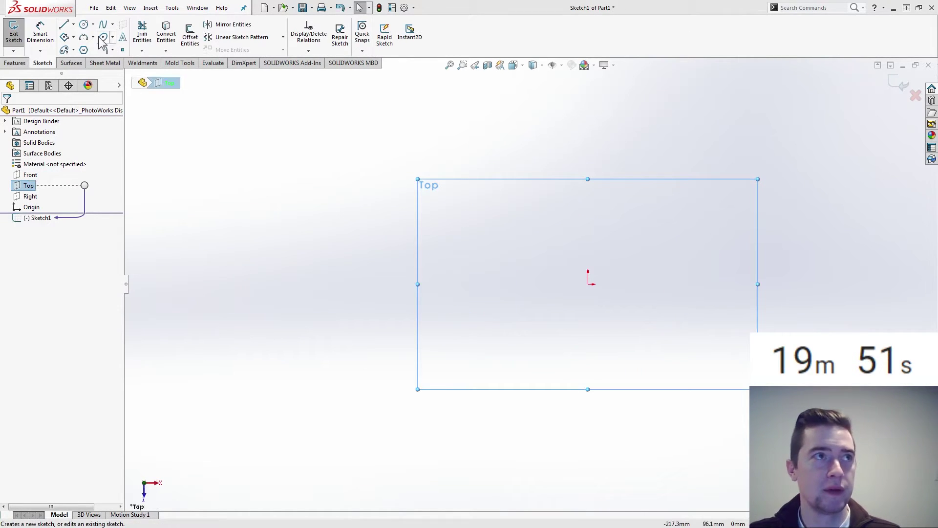
Sketch a horizontal construction centerline to the left of the origin, level with it.
click(73, 24)
click(88, 47)
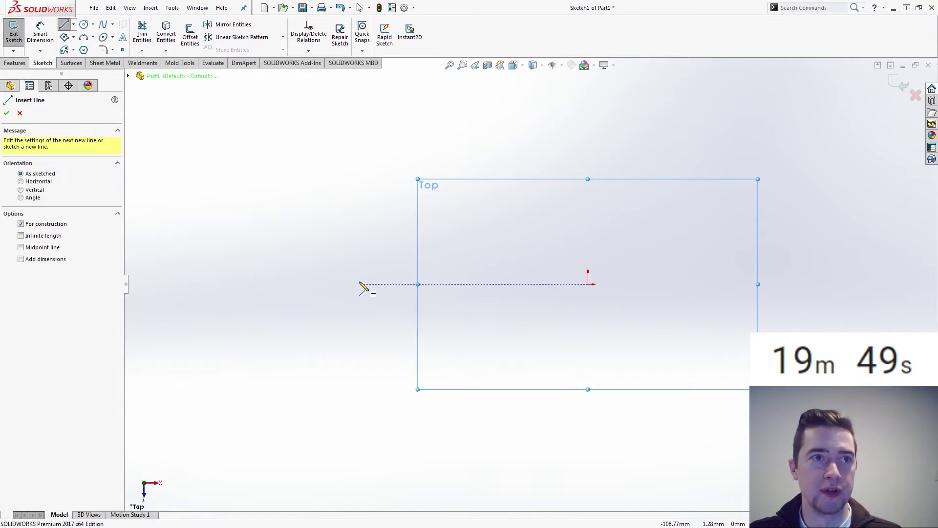
click(360, 283)
click(491, 284)
key(Escape)
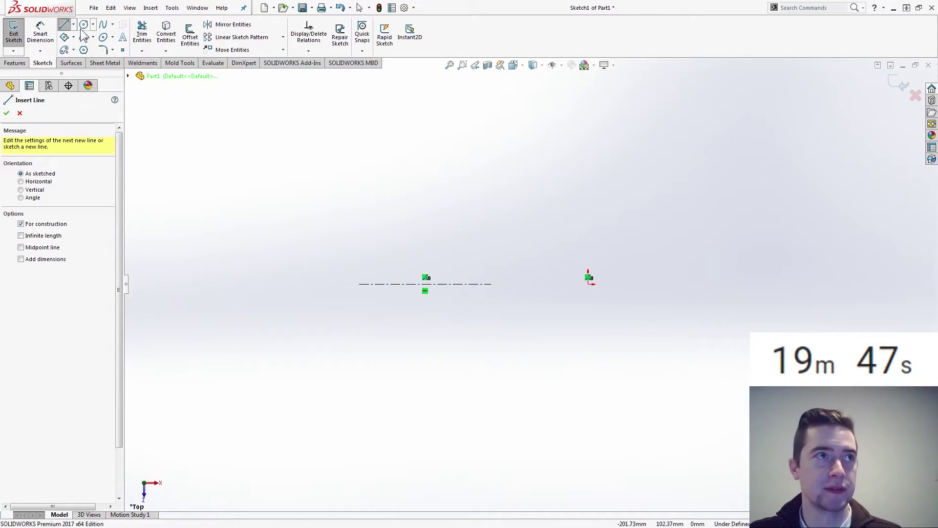
Sketch circles about 38 mm in diameter centred on both ends of the centerline and make them equal.
click(83, 24)
drag(359, 284, 346, 325)
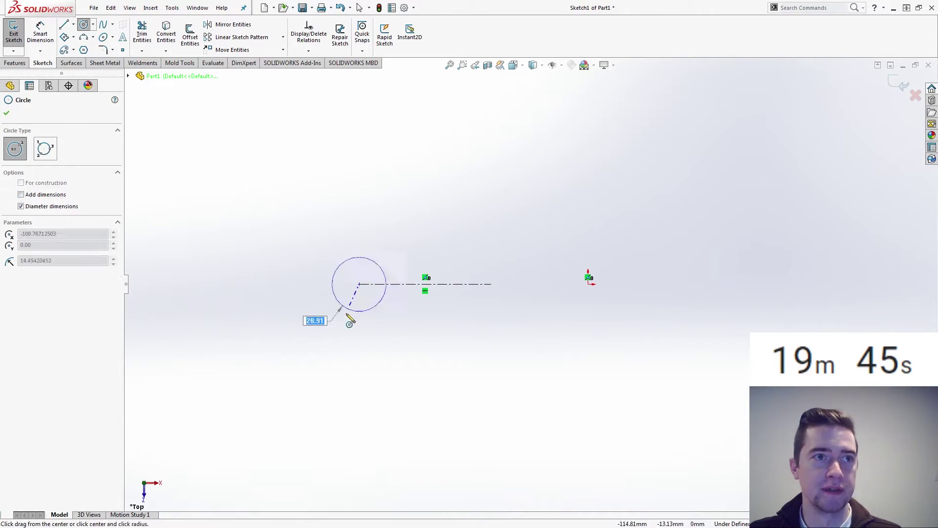
drag(491, 284, 512, 323)
key(Escape)
drag(539, 269, 362, 228)
click(436, 179)
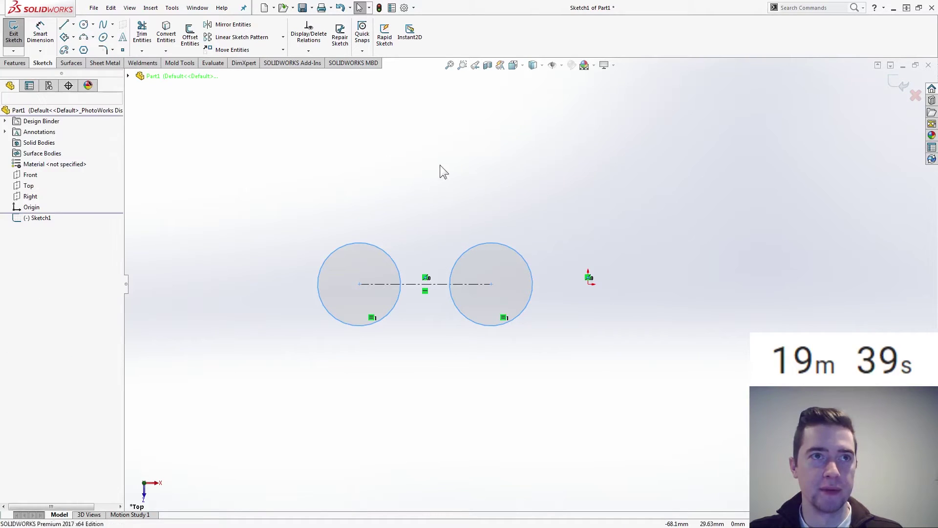
Dimension the distance between the circle centres as 60 mm and the left circle's diameter as 40 mm.
right_drag(438, 178, 439, 157)
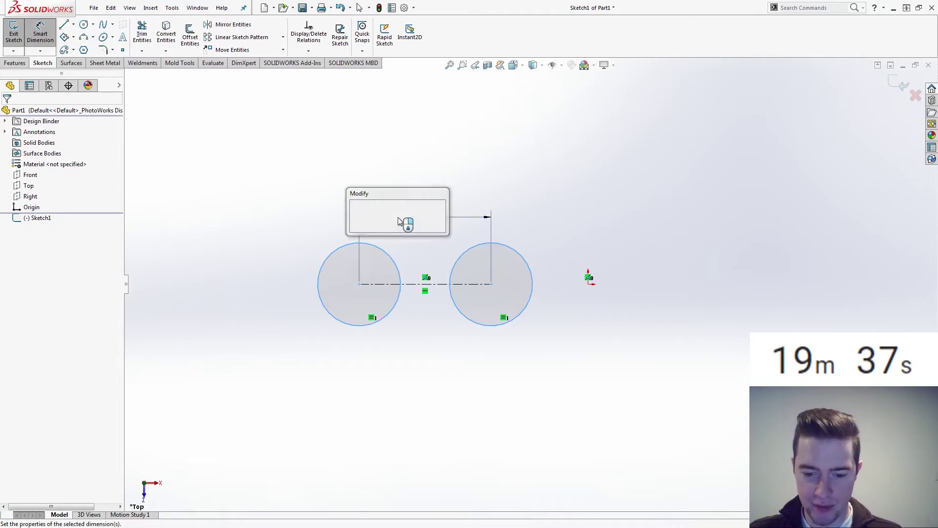
click(398, 218)
text(60)
key(Return)
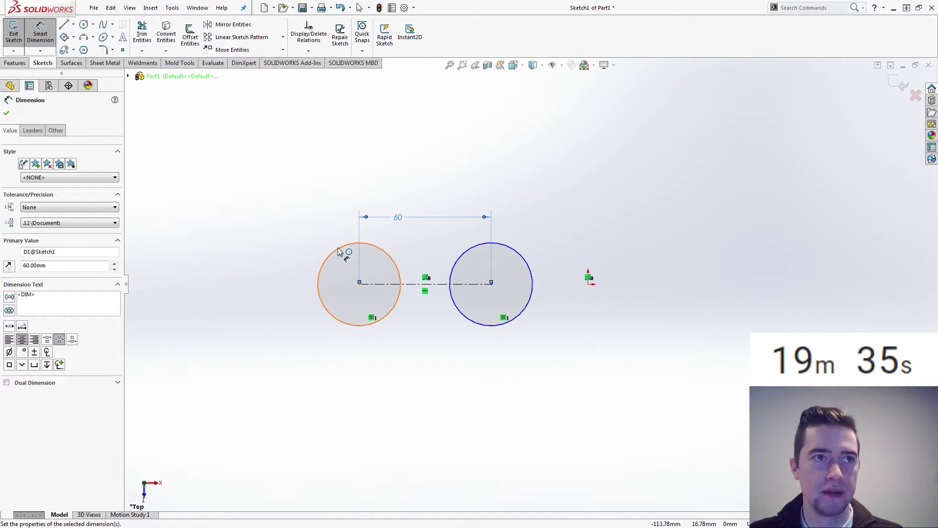
click(338, 247)
click(283, 226)
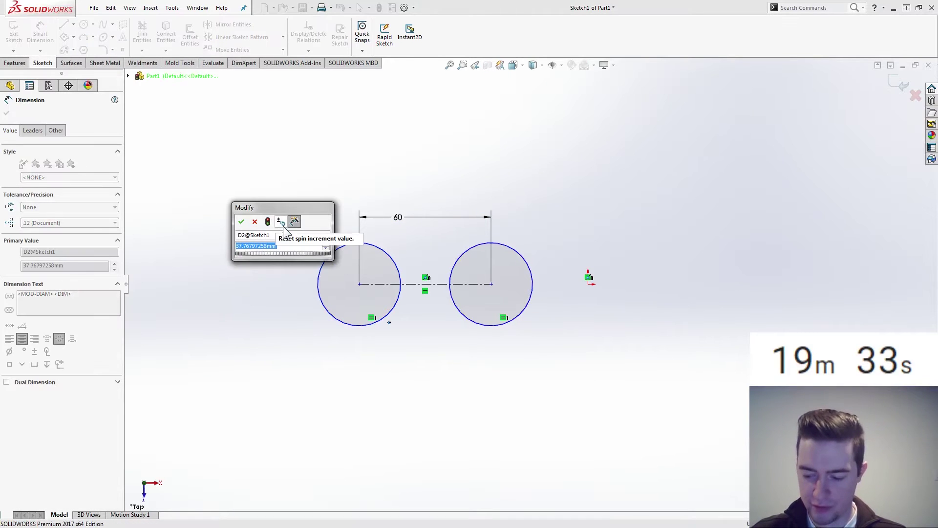
text(40)
key(Return)
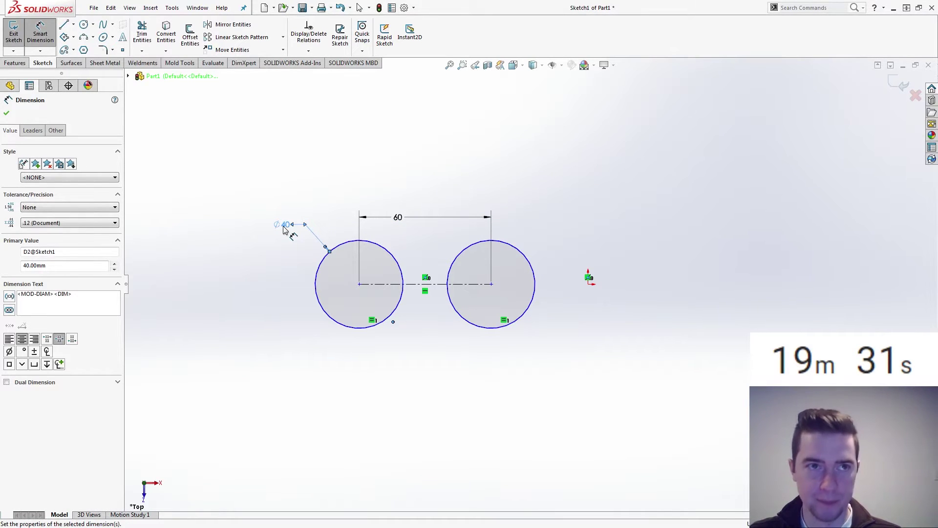
key(Escape)
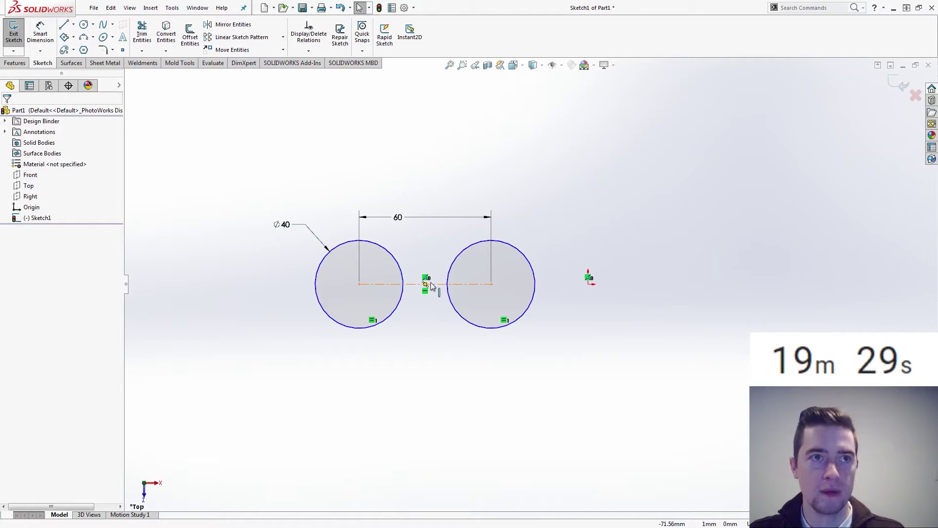
Make the centerline's midpoint coincident with the sketch origin.
click(429, 284)
drag(585, 285, 580, 291)
click(426, 284)
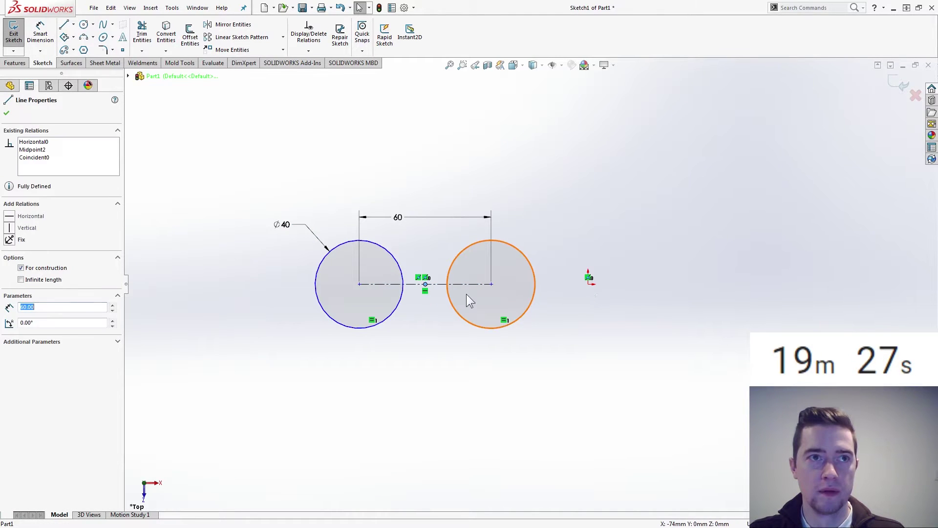
ctrl+click(589, 285)
ctrl+click(589, 285)
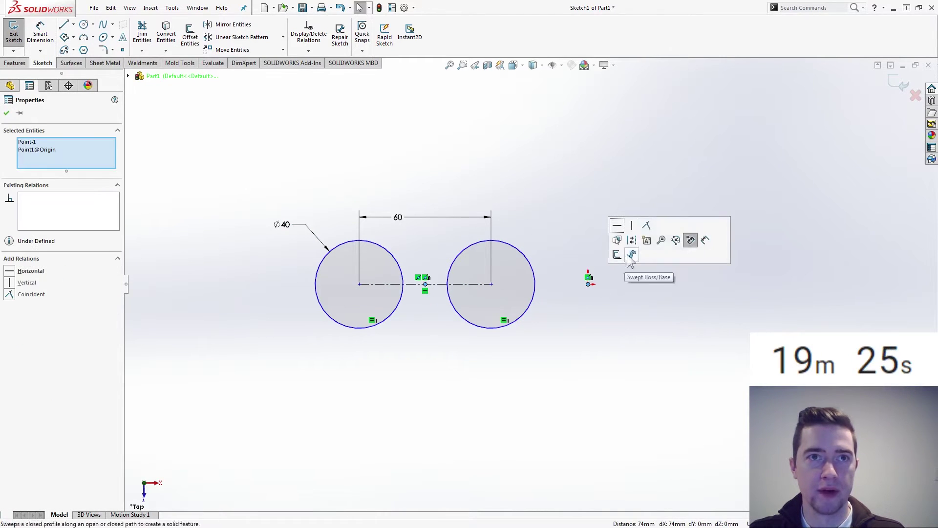
click(658, 239)
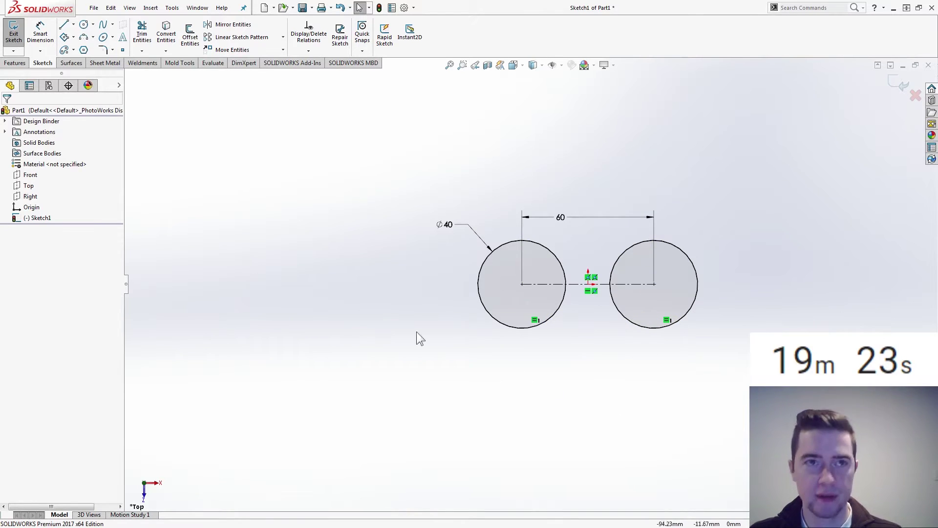
Sketch a three-point arc of about 32 mm radius joining the upper sides of the two circles, curving inward.
click(84, 37)
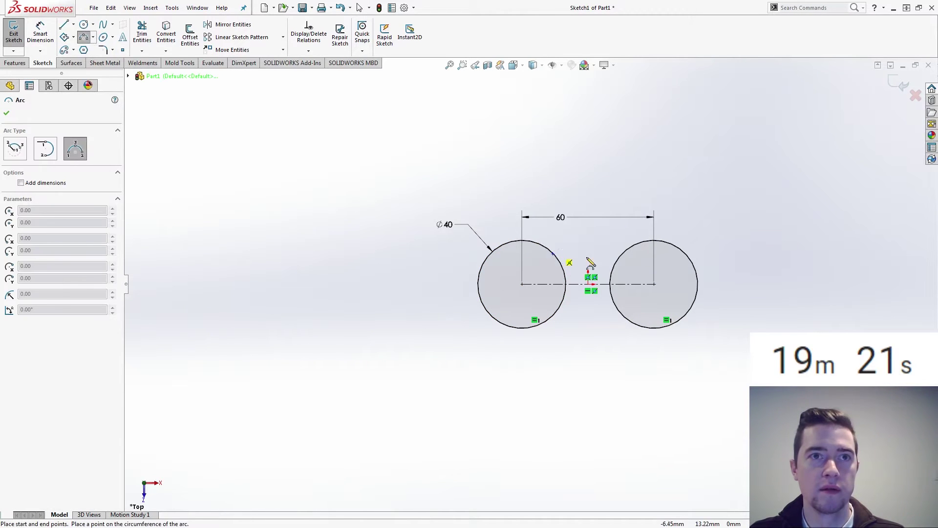
click(553, 253)
click(622, 254)
click(588, 262)
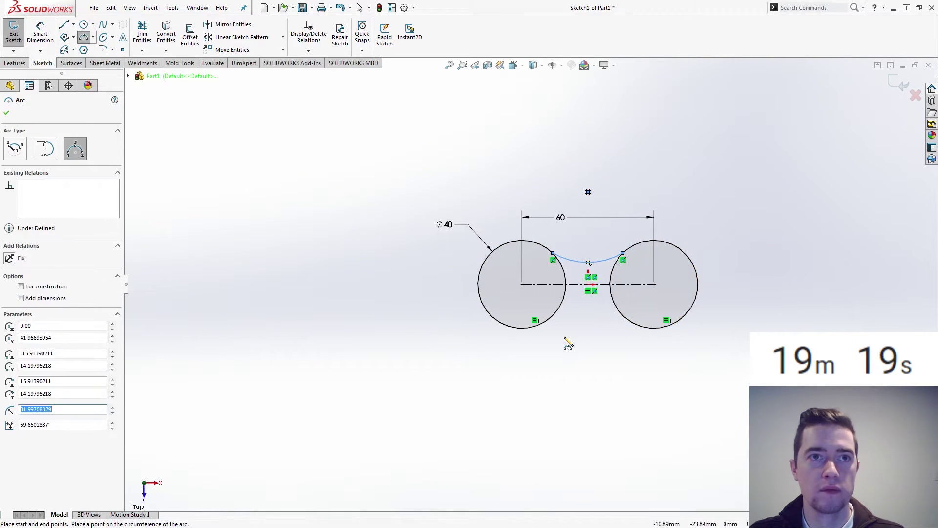
click(545, 321)
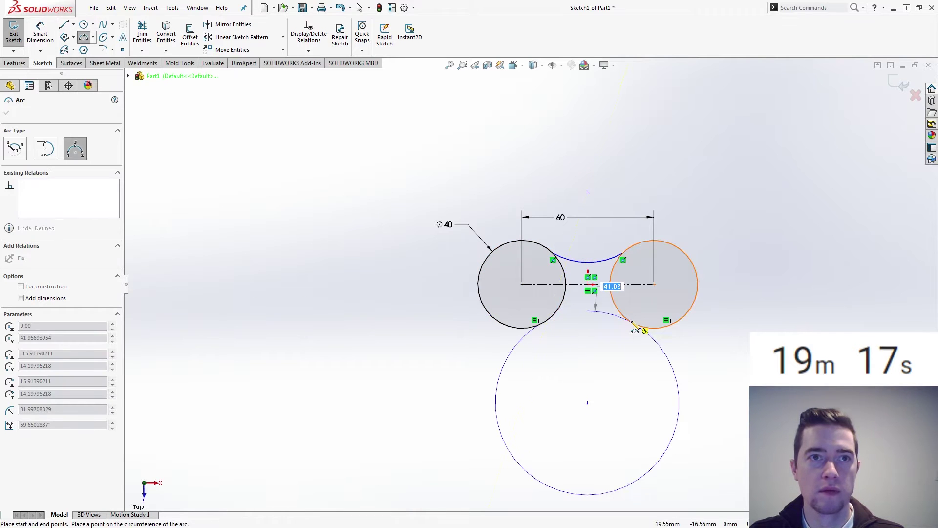
key(Escape)
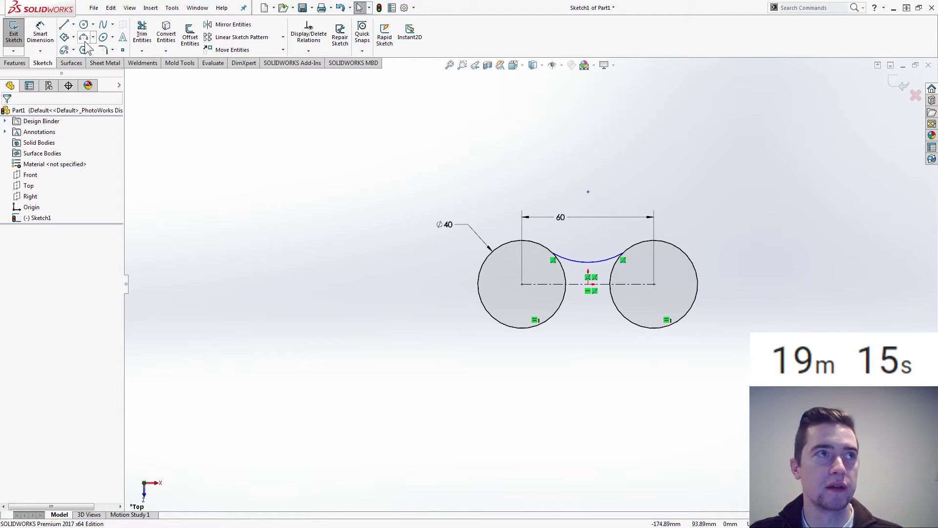
Sketch a three-point arc of about 41 mm radius joining the lower sides of the two circles, curving inward.
click(84, 38)
click(551, 318)
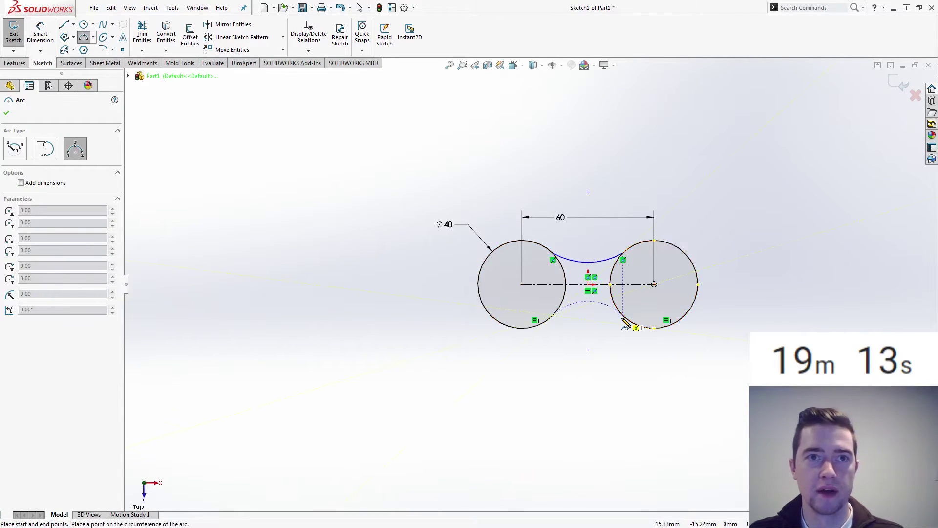
click(626, 324)
click(593, 312)
key(Escape)
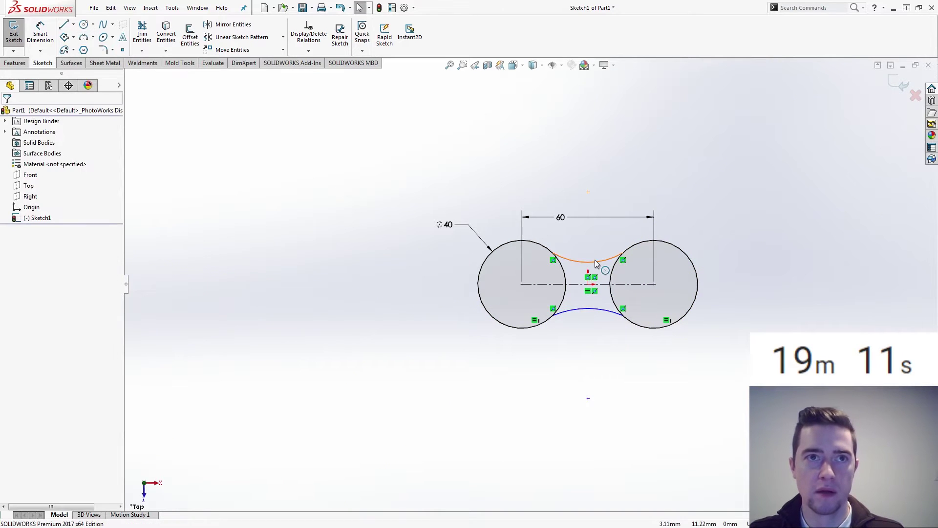
Add an equal relation between the upper and lower connecting arcs.
click(595, 263)
ctrl+click(601, 308)
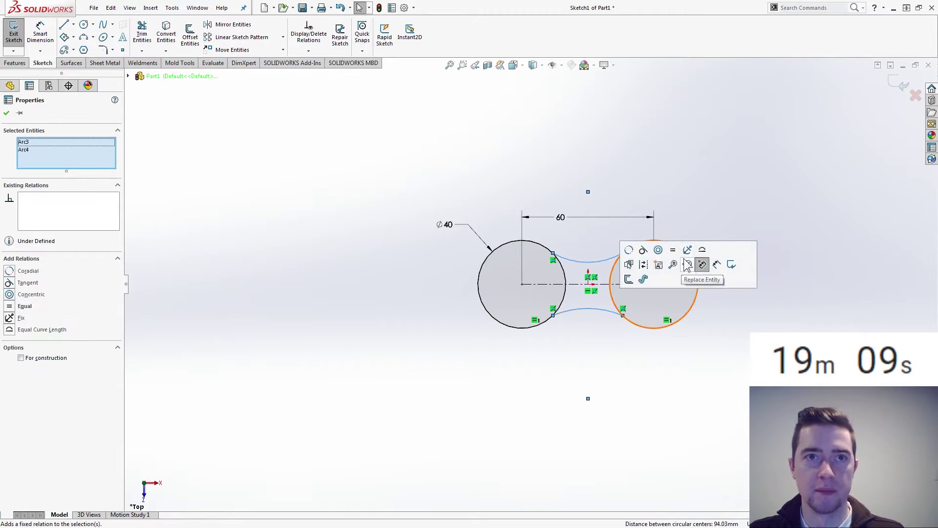
click(673, 250)
Make the lower connecting arc tangent to both the right and left circles.
click(617, 315)
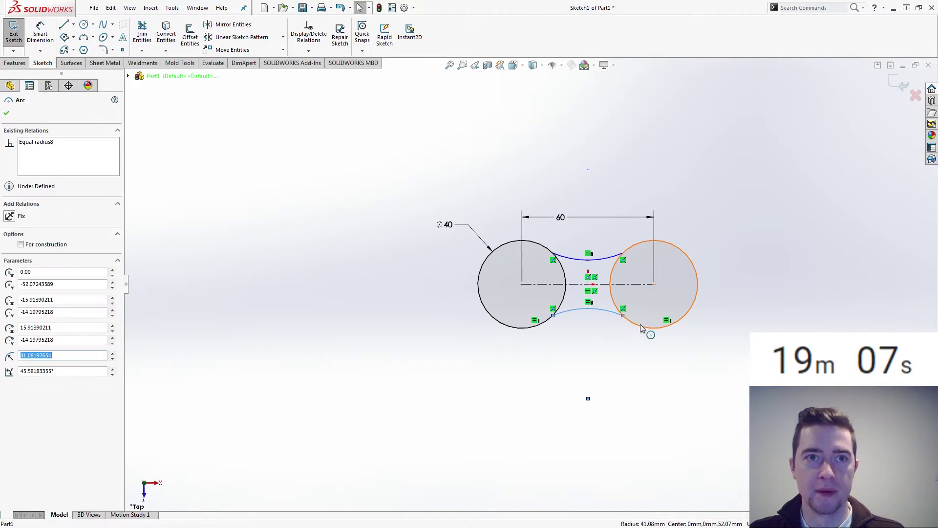
ctrl+click(642, 328)
click(742, 278)
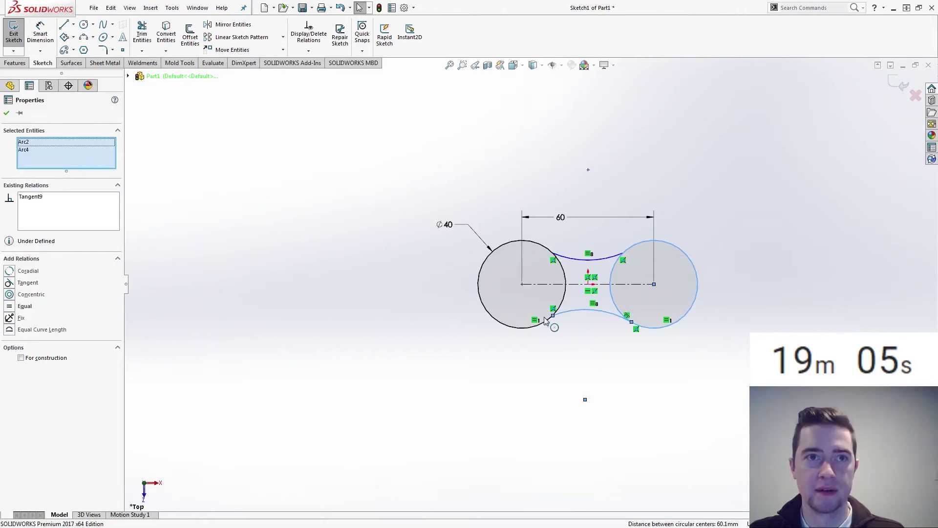
click(576, 309)
ctrl+click(519, 328)
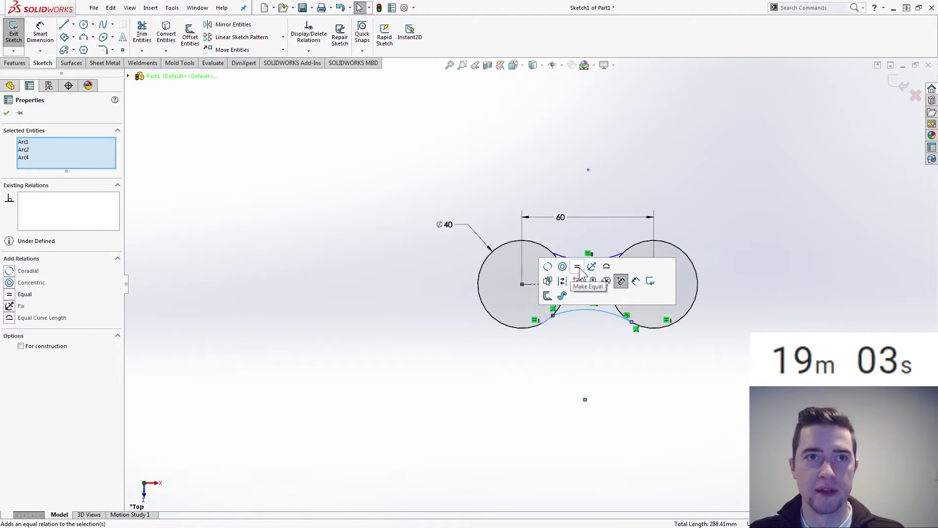
click(578, 267)
click(543, 349)
click(548, 319)
ctrl+click(564, 312)
click(607, 254)
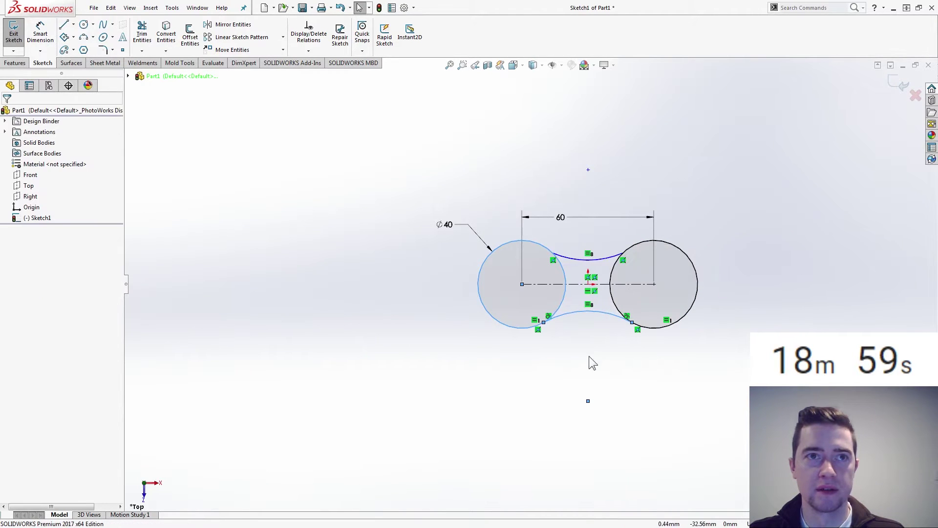
Make the upper connecting arc tangent to both the left and right circles.
click(577, 258)
ctrl+click(557, 258)
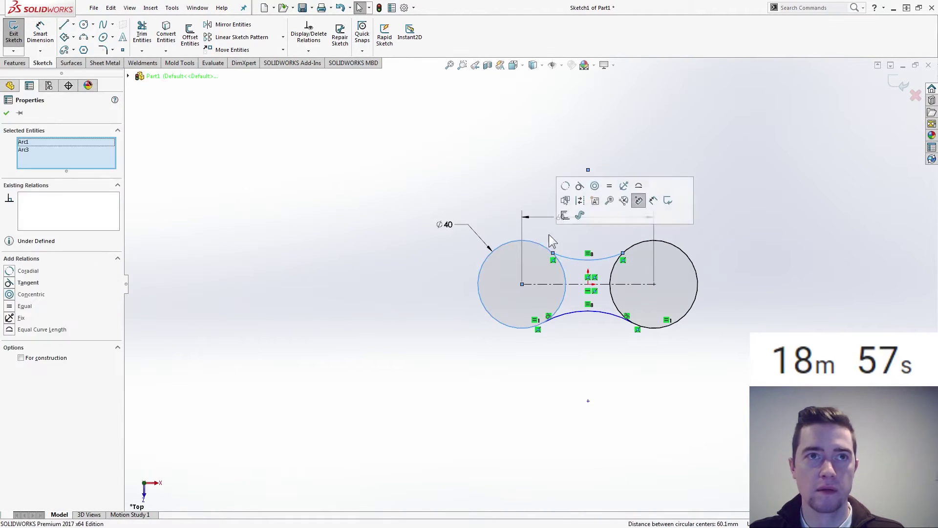
click(579, 186)
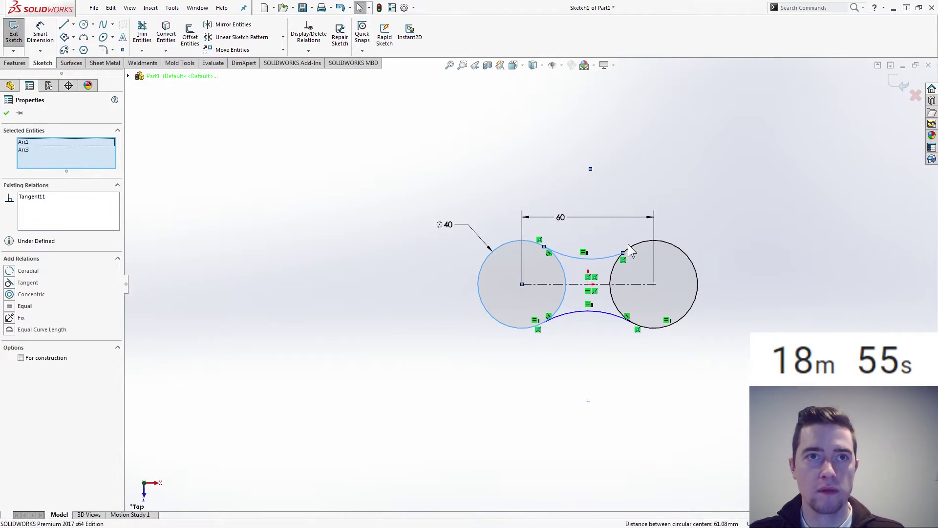
click(618, 255)
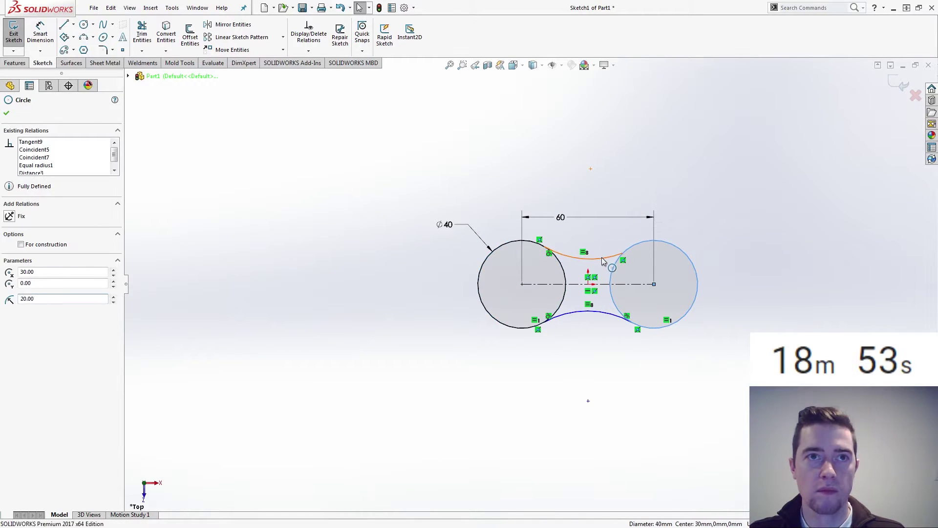
ctrl+click(603, 257)
click(707, 216)
click(600, 351)
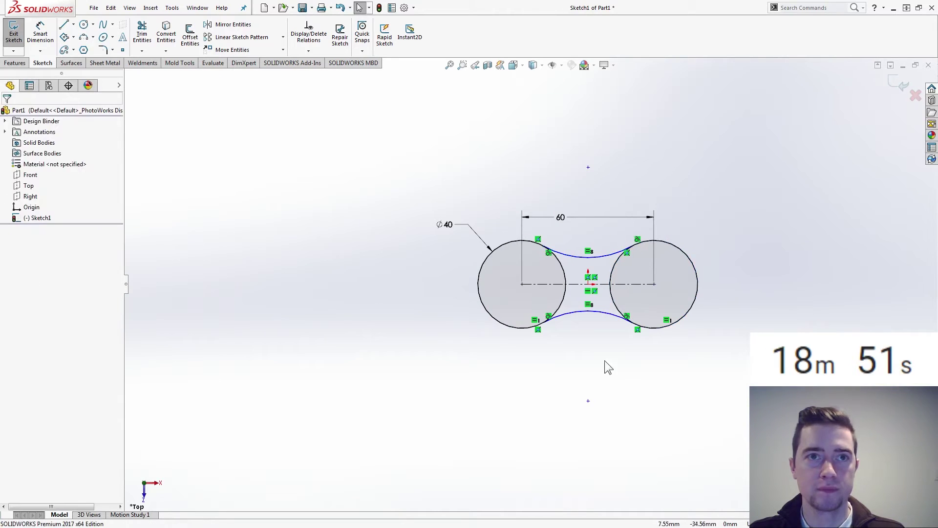
Dimension the lower connecting arc's radius as 40 mm.
right_drag(449, 431, 450, 386)
click(600, 312)
click(598, 356)
text(40)
key(Return)
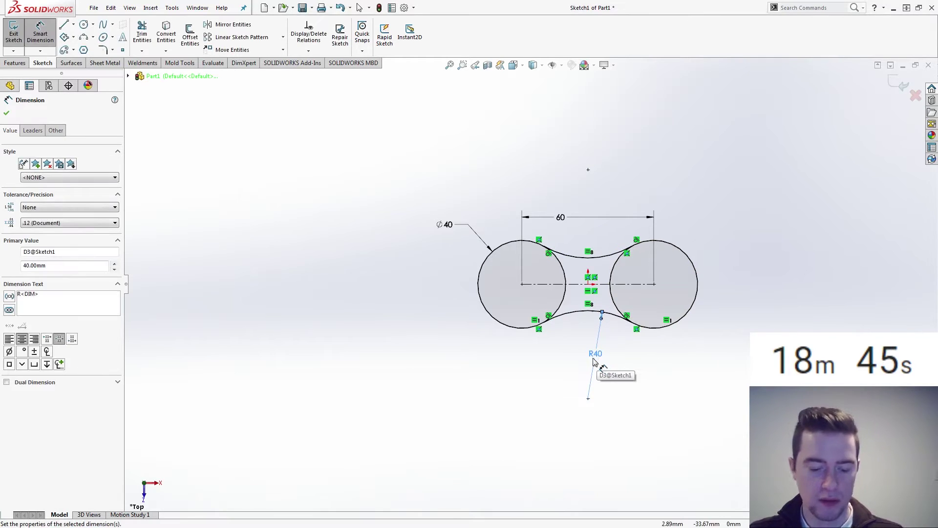
key(Escape)
Sketch a circle concentric with the left 40 mm circle and dimension its diameter as 22 mm.
click(83, 28)
click(522, 284)
click(513, 299)
right_drag(463, 323, 463, 287)
click(514, 299)
click(472, 334)
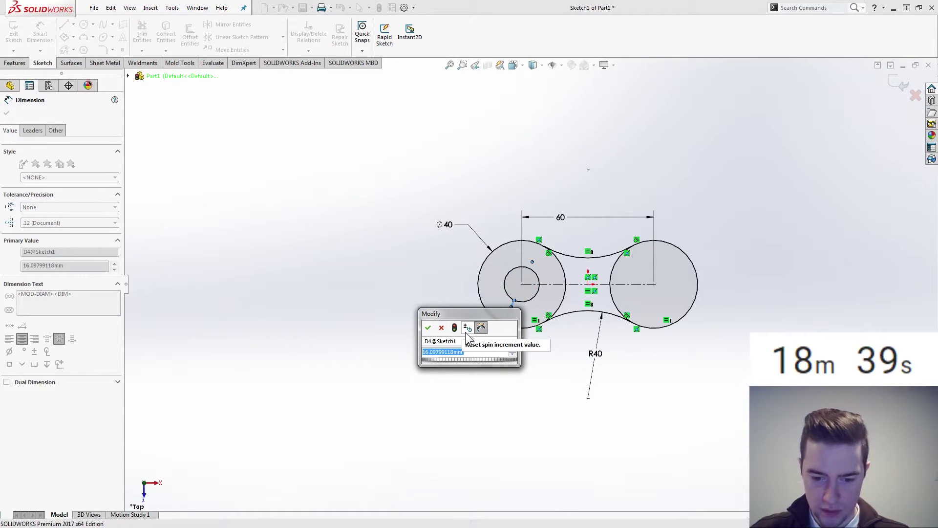
text(22)
key(Return)
Sketch a circle at the centre of the right outer circle and dimension its diameter as 22 mm.
click(84, 24)
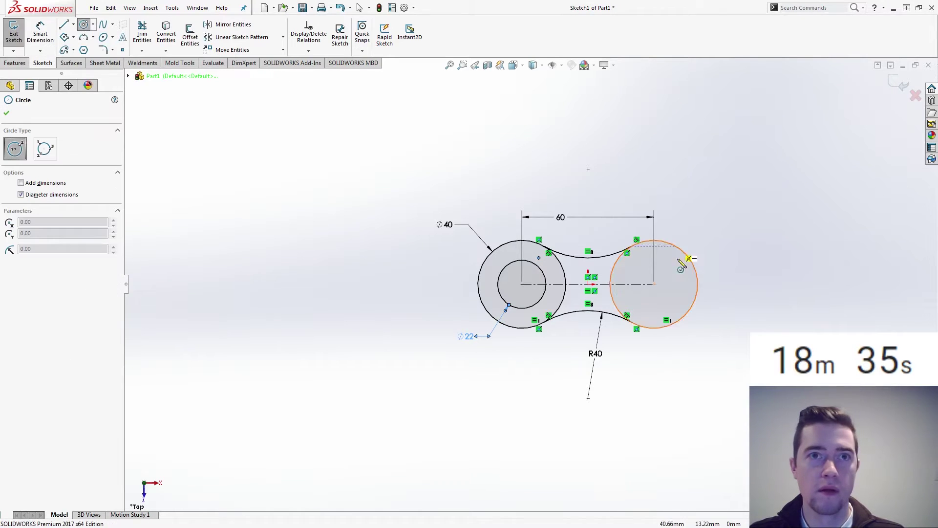
click(654, 283)
click(667, 296)
right_drag(729, 364, 729, 320)
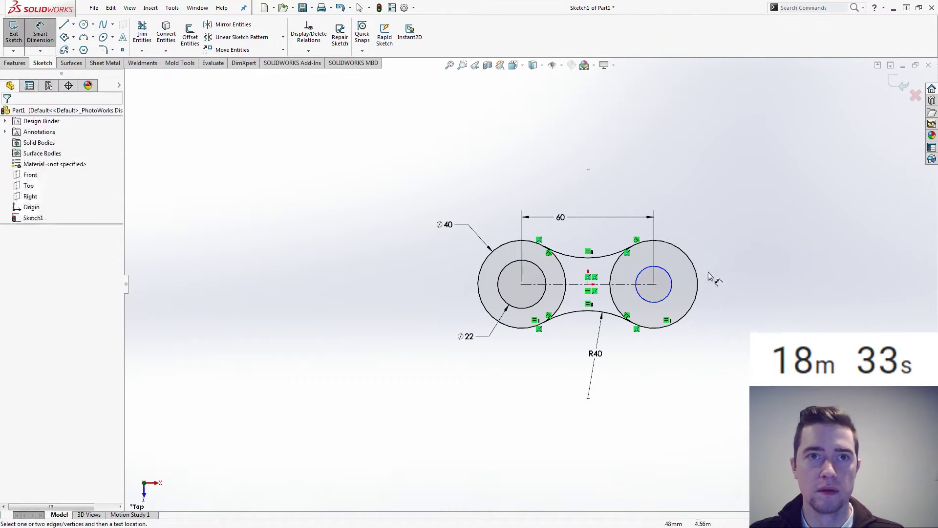
click(672, 283)
click(739, 227)
text(22)
key(Return)
click(388, 283)
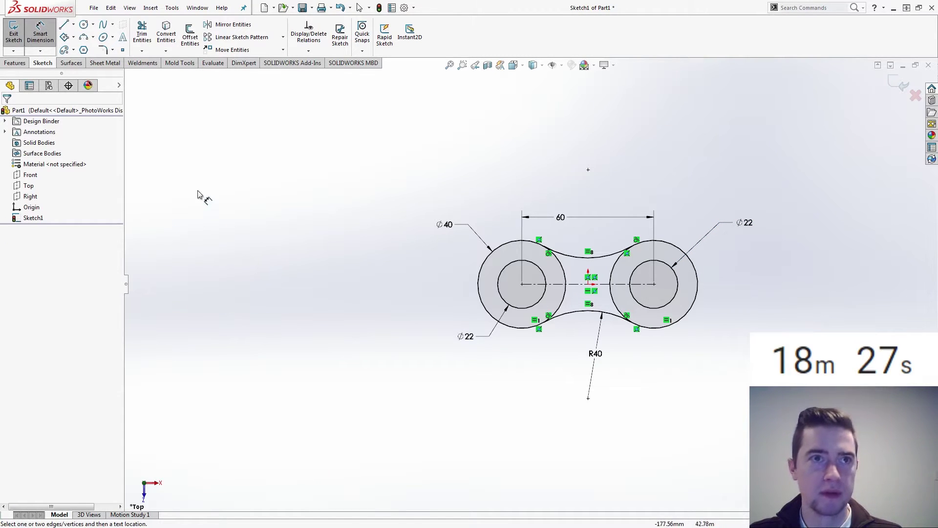
Extrude all regions of the two-circle profile, including both inner circles and the connecting web, to a blind depth of 30 mm.
click(15, 63)
click(20, 42)
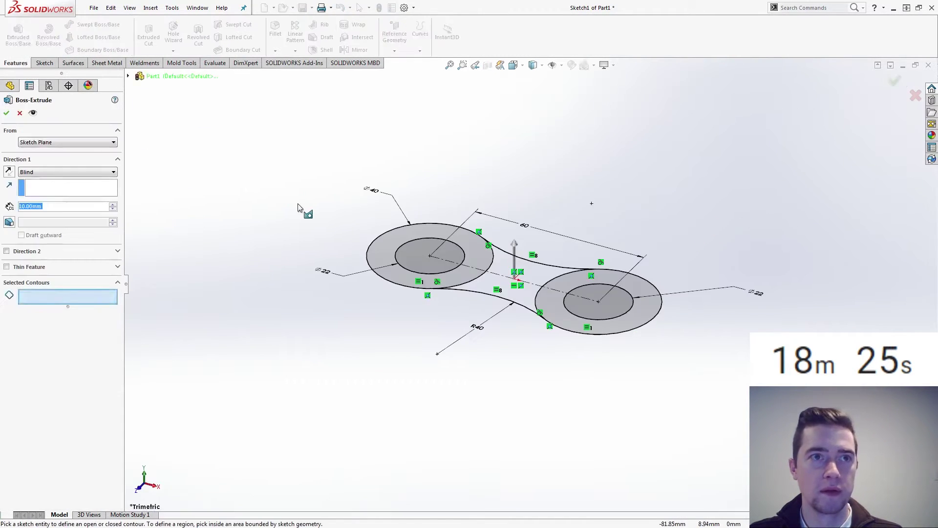
click(406, 280)
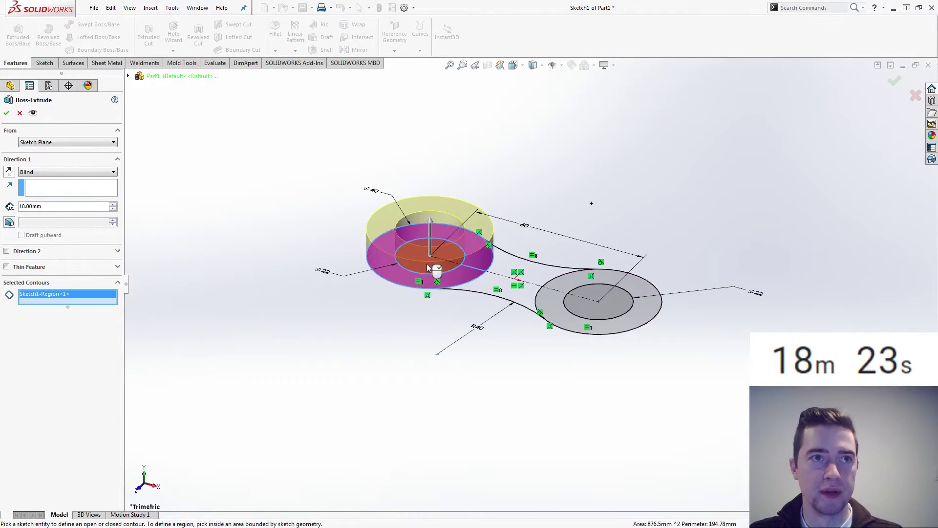
click(430, 264)
click(479, 284)
click(536, 274)
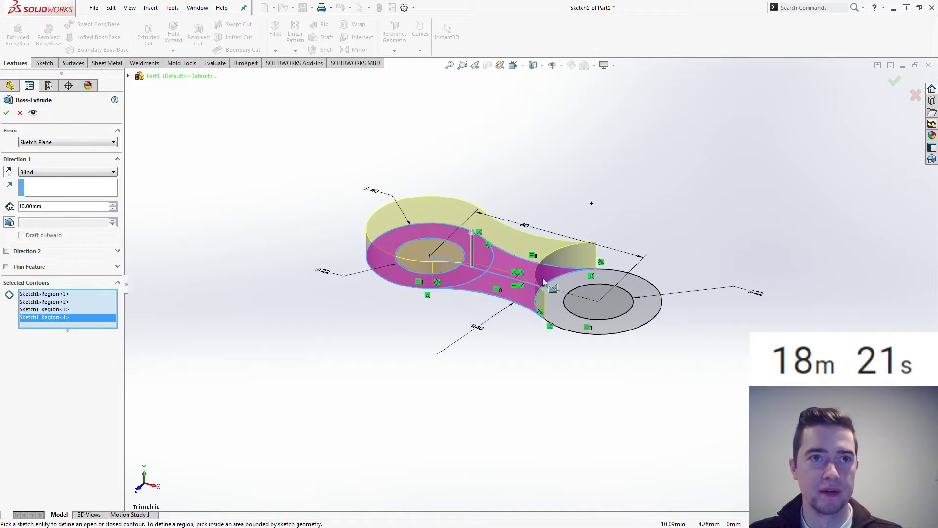
click(570, 276)
click(597, 300)
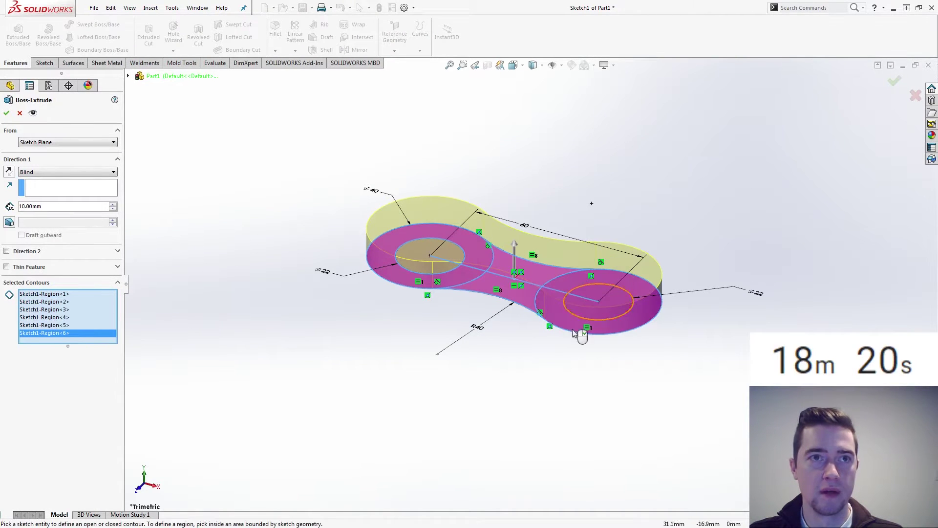
click(54, 206)
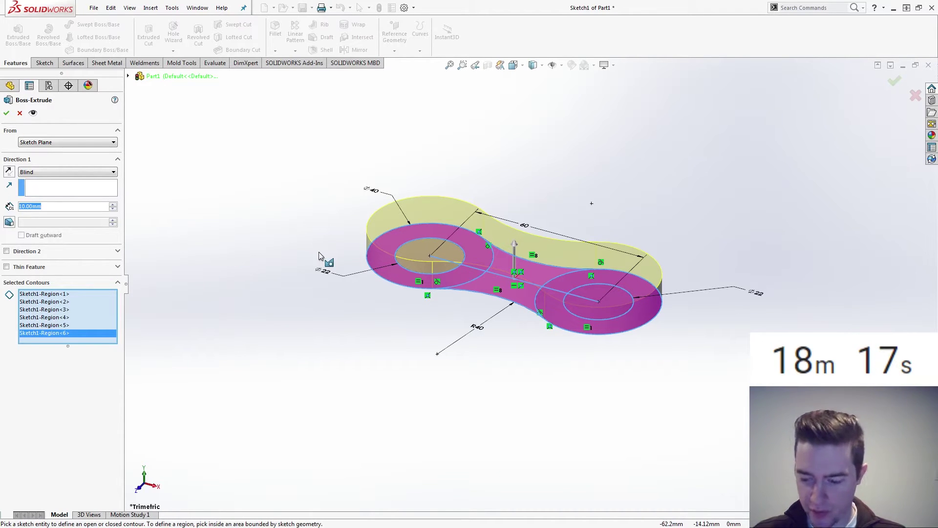
text(30)
key(Return)
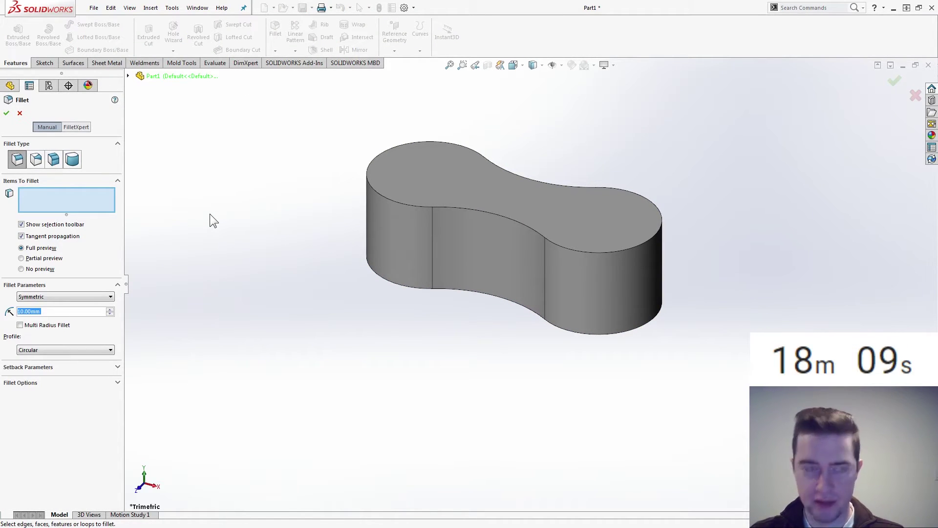
Fillet the outer edge of the body's top face with a 6 mm radius.
text(6)
key(Return)
click(402, 203)
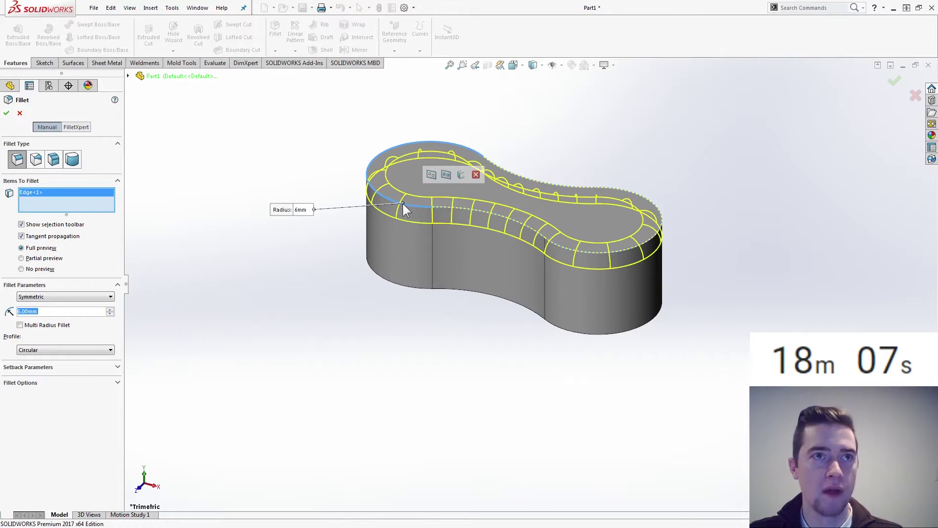
click(6, 112)
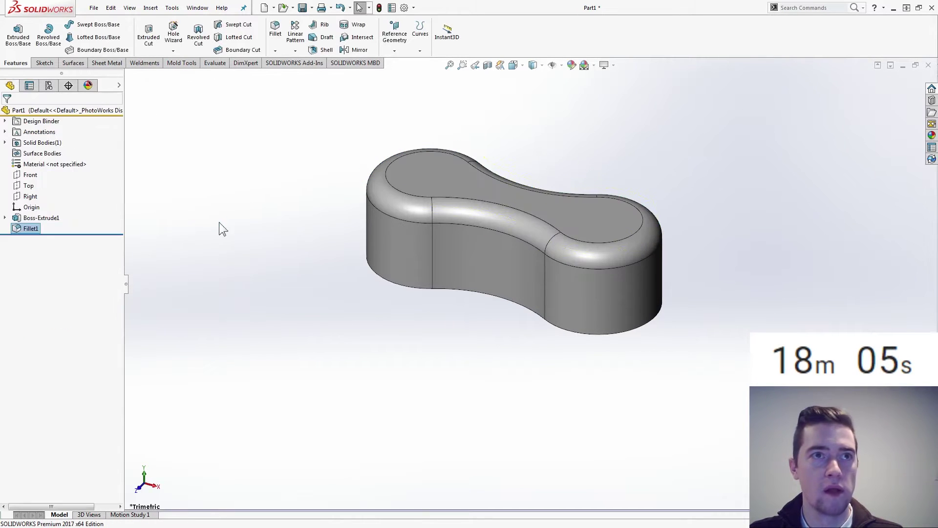
Shell the body, removing its bottom face.
click(4, 217)
click(44, 228)
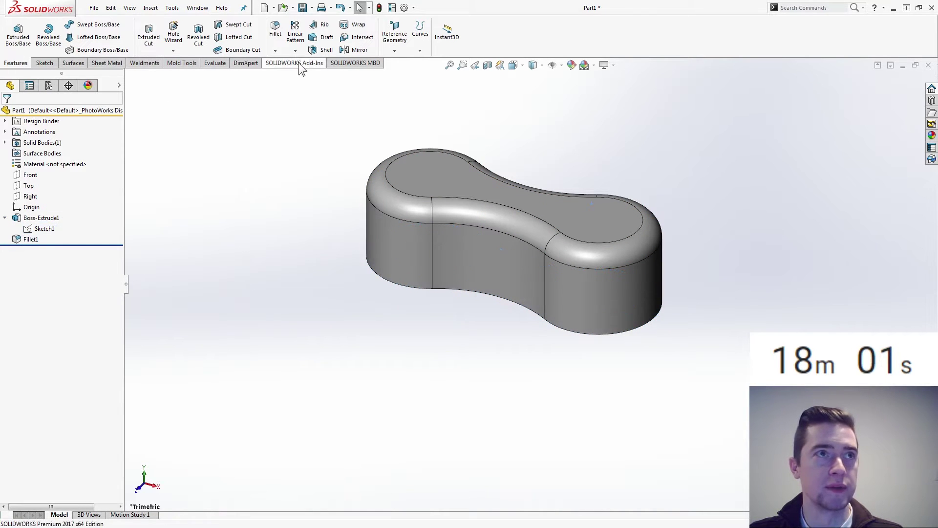
click(323, 48)
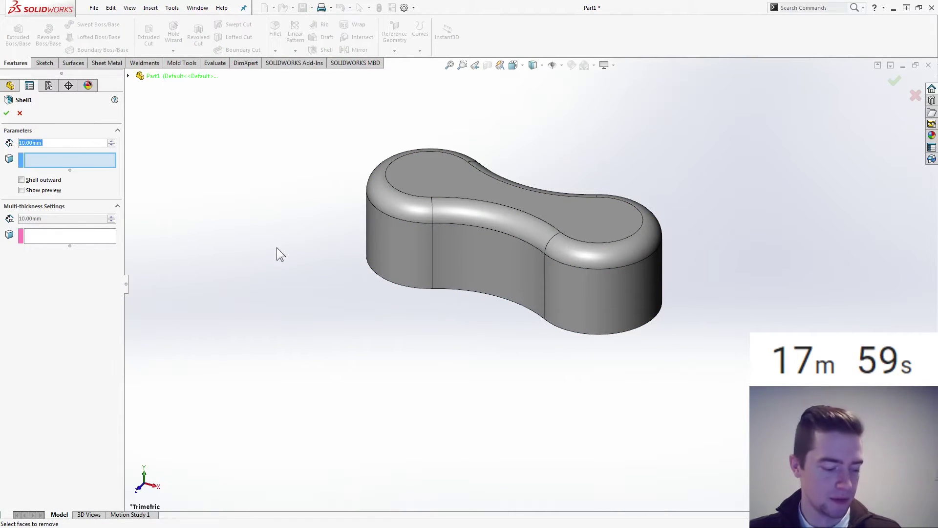
key(Up)
key(Up)
key(Up)
key(Up)
key(Up)
click(416, 307)
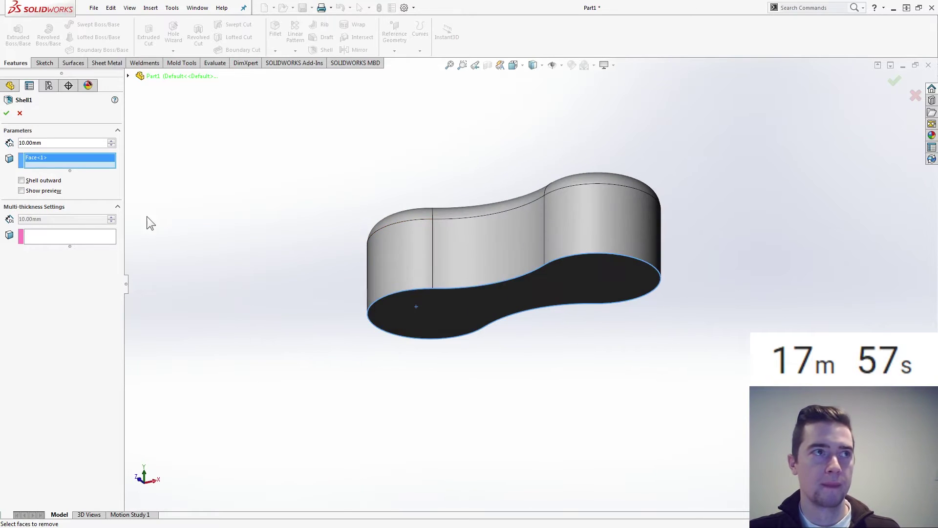
click(7, 113)
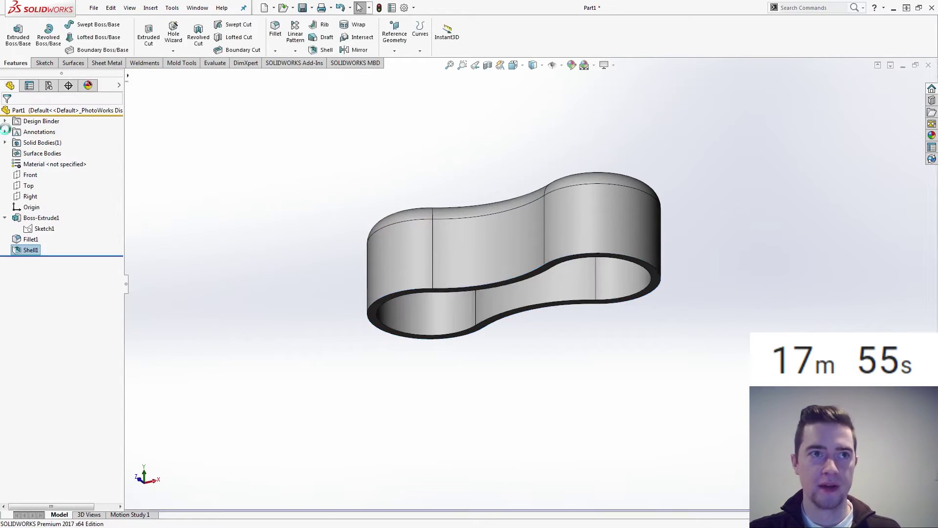
Cut both 22 mm circles of the base sketch Through All, upward through the top of the shelled body.
click(44, 229)
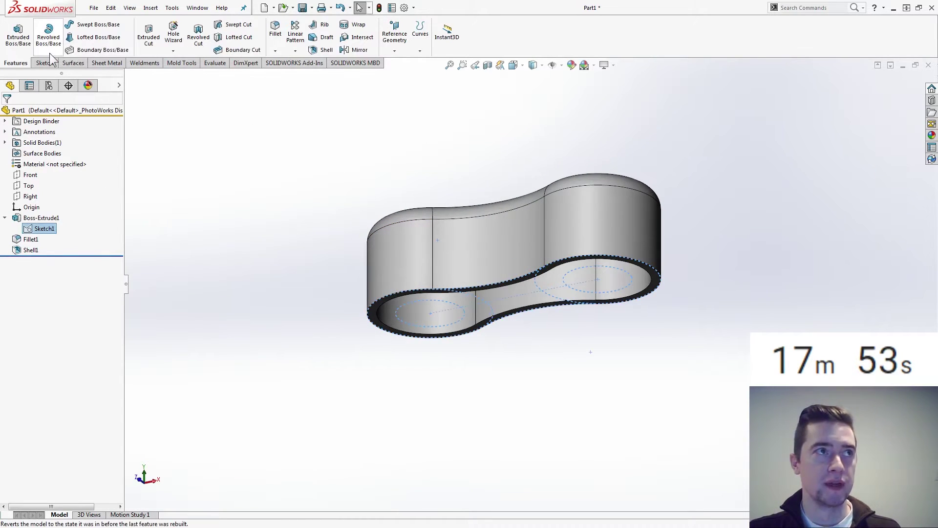
click(148, 35)
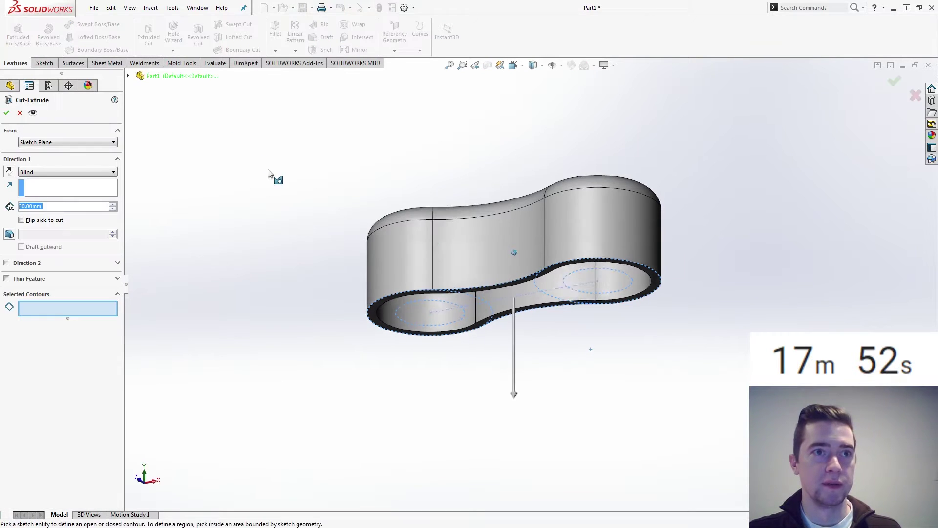
click(422, 311)
click(576, 286)
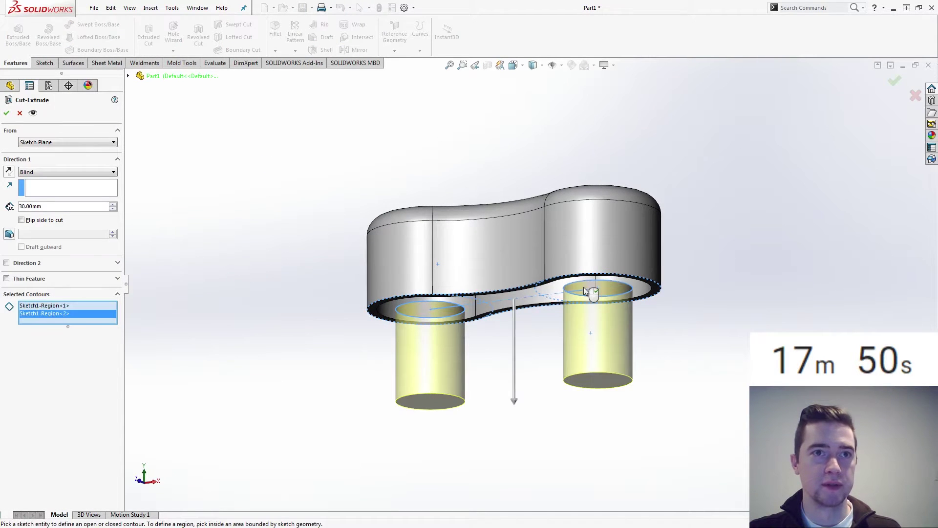
click(68, 172)
click(66, 184)
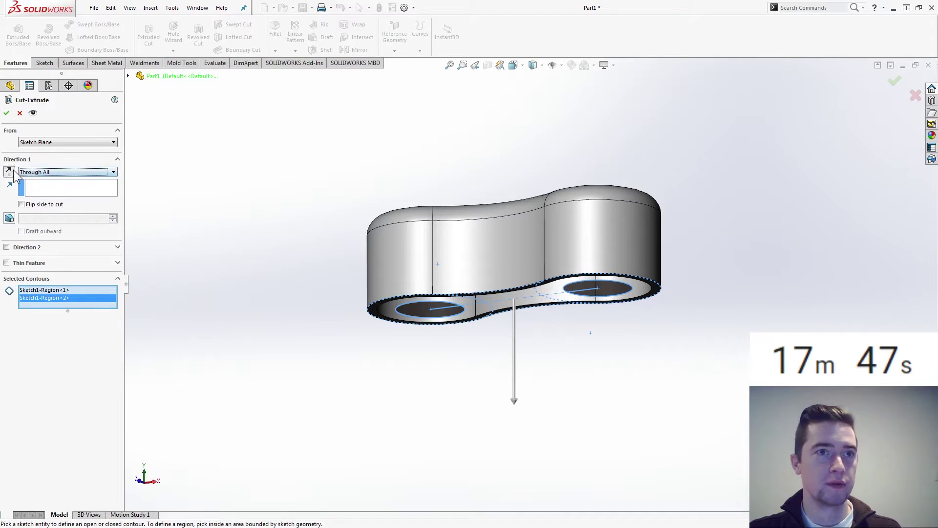
click(6, 113)
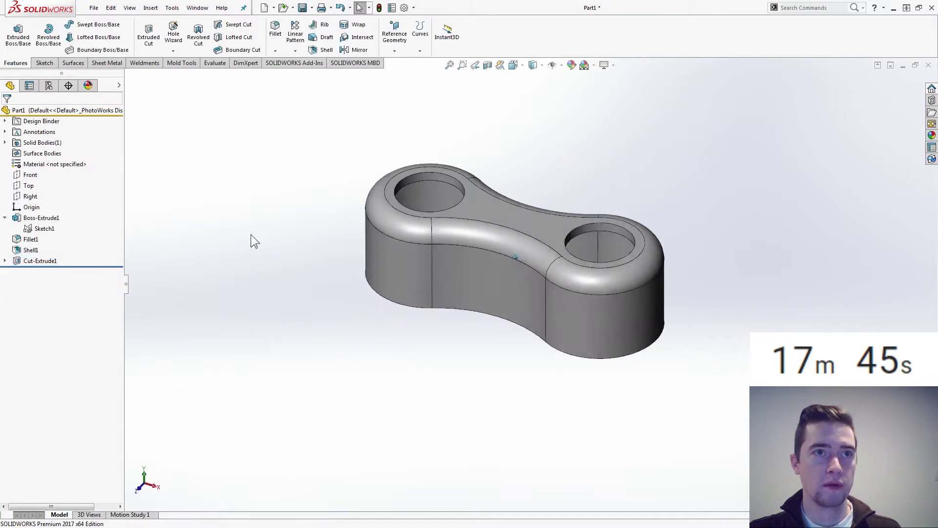
Start a sketch on the Front plane and draw two concentric circles above the origin, about 18 mm and 10 mm in diameter.
middle_drag(251, 234, 265, 259)
scroll(265, 259, up, 2)
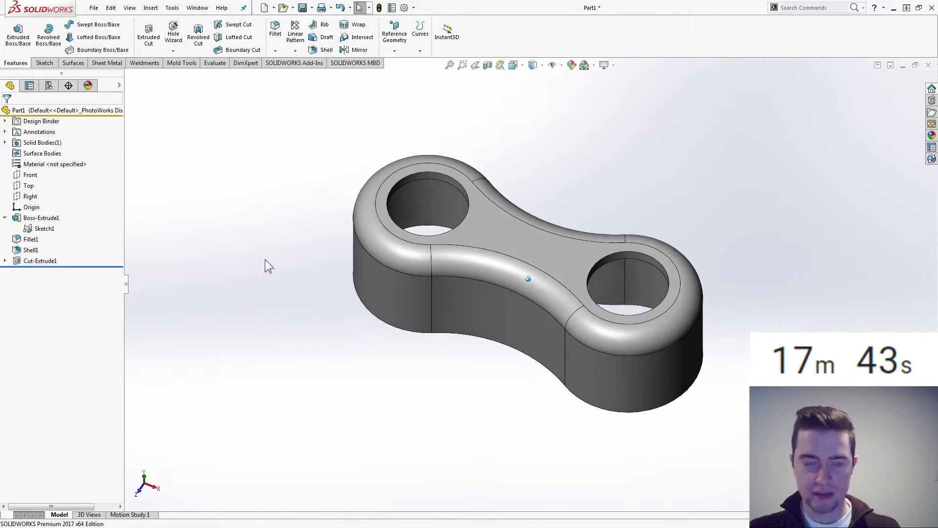
click(29, 196)
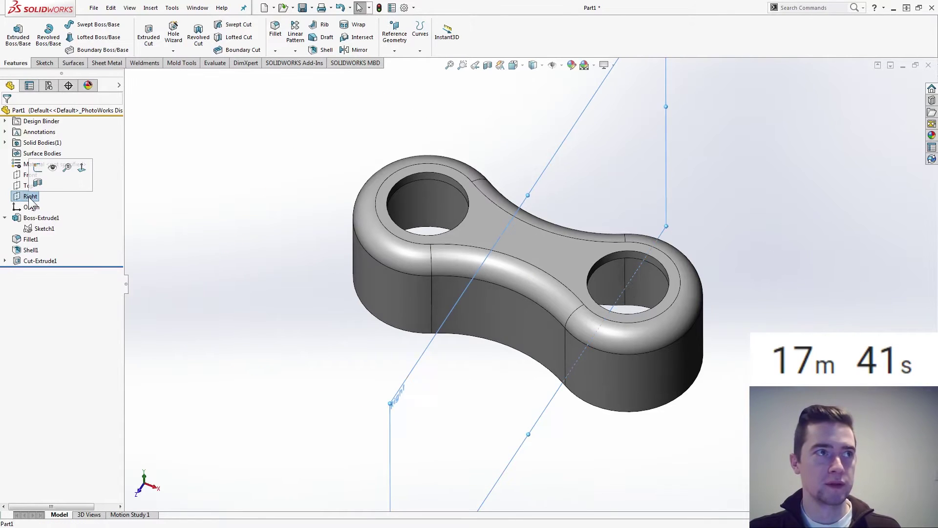
click(30, 174)
click(38, 146)
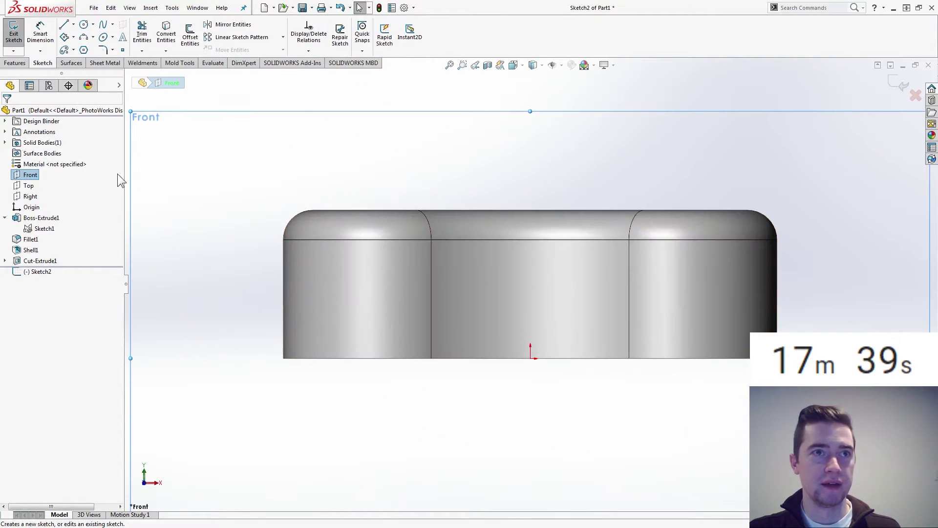
click(84, 24)
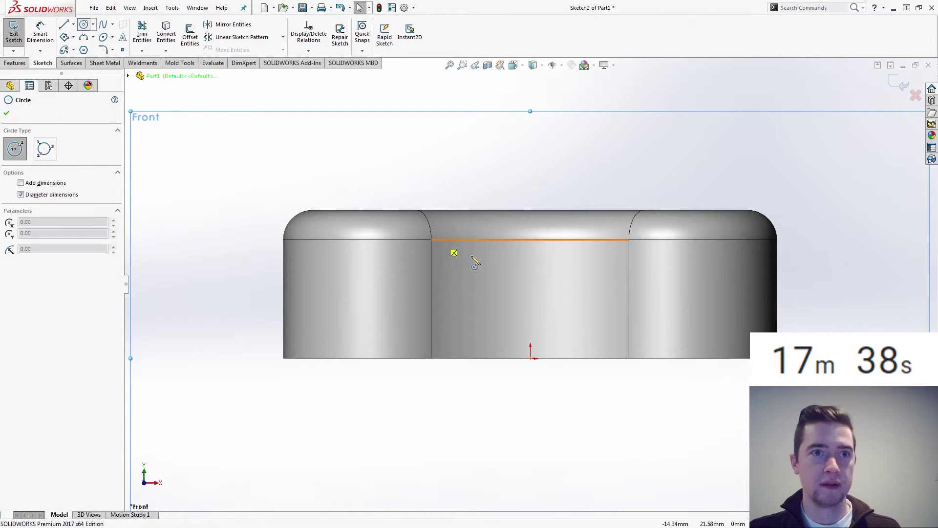
click(530, 264)
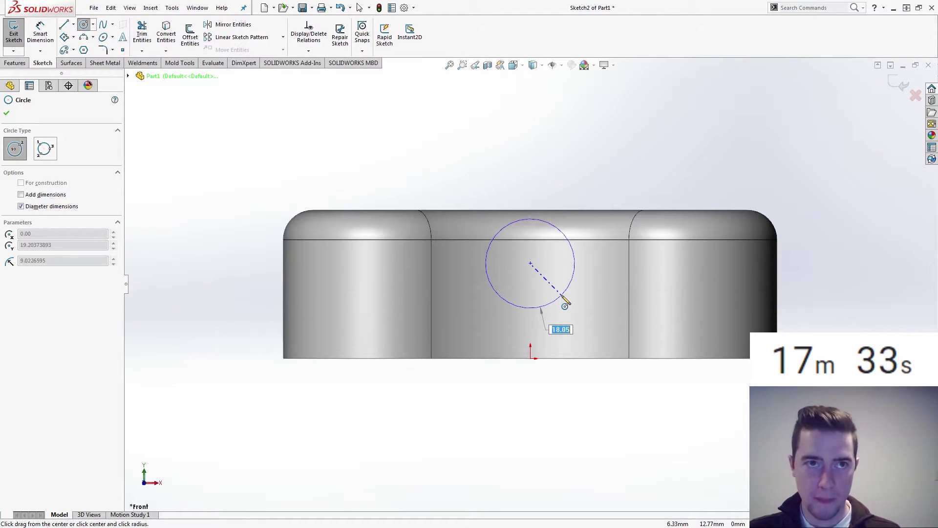
click(561, 295)
click(530, 264)
click(551, 280)
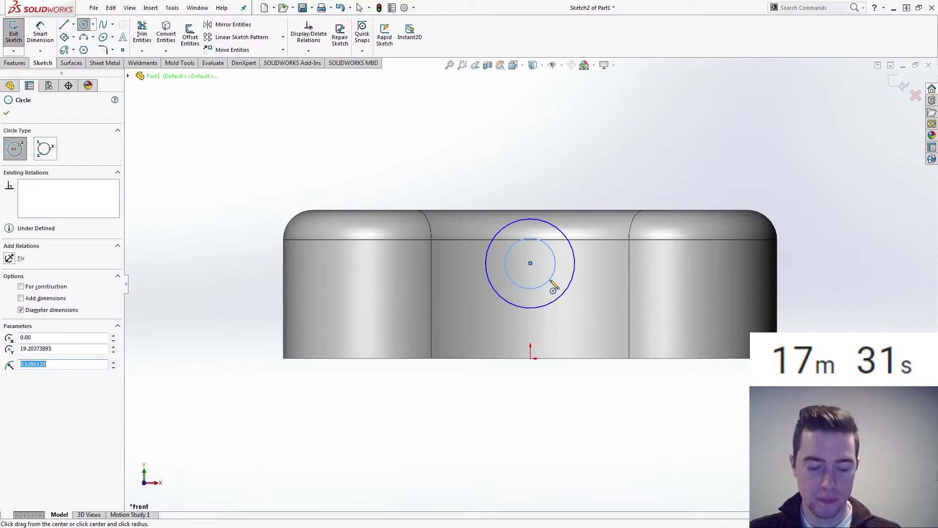
Dimension the inner circle's diameter as 16 mm and the outer circle's diameter as 26 mm.
key(Escape)
right_drag(515, 419, 544, 389)
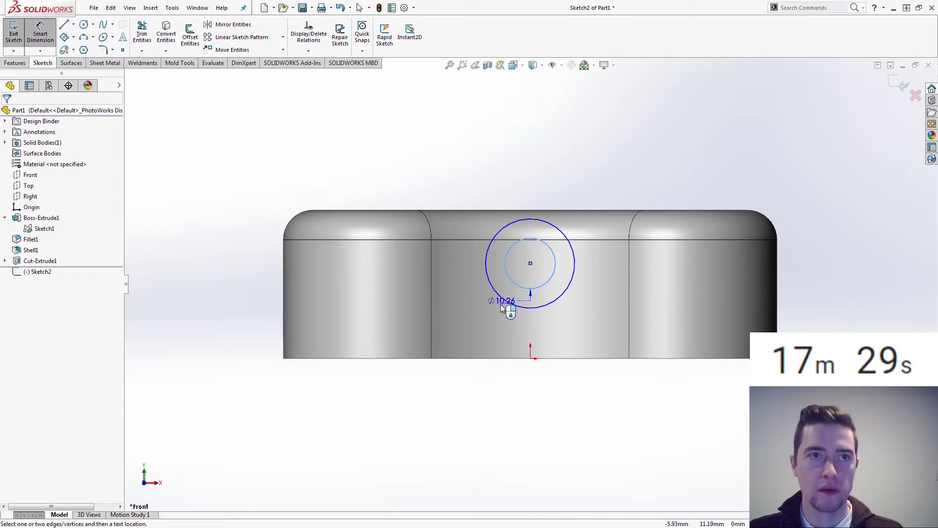
click(449, 386)
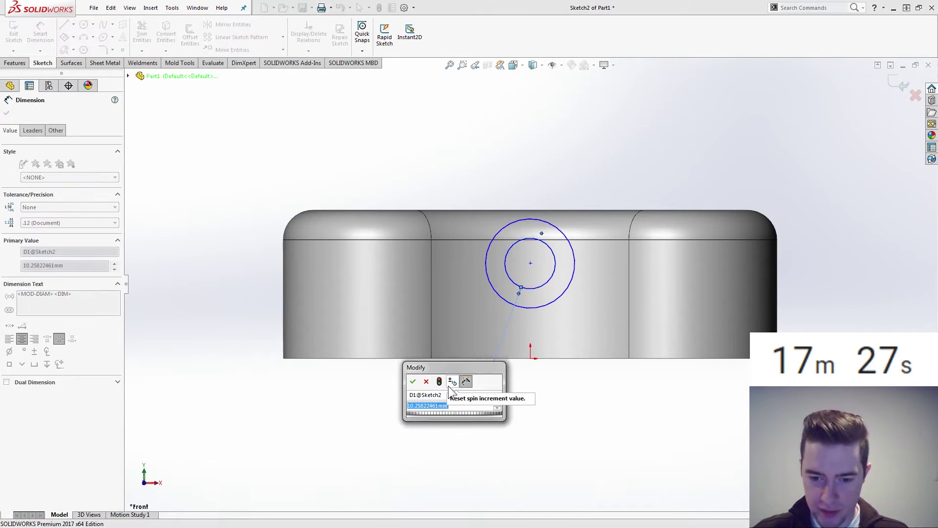
text(16)
key(Return)
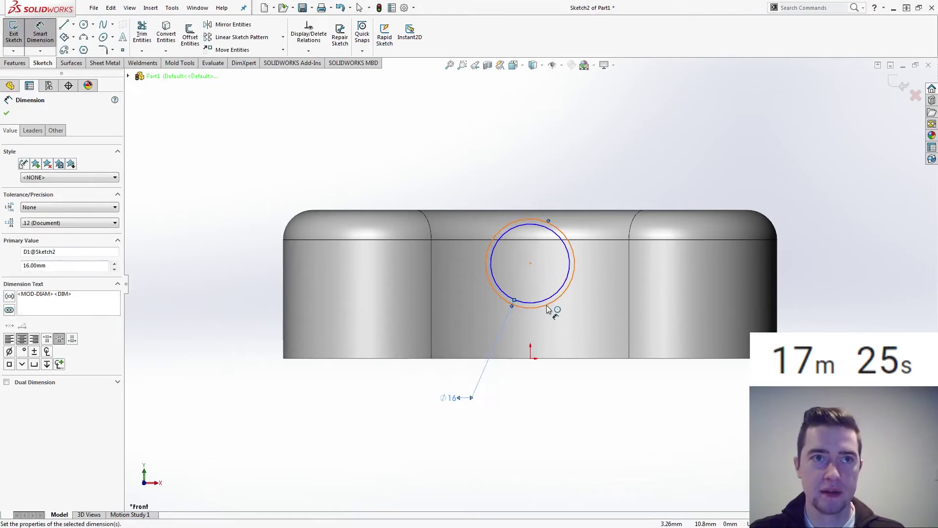
click(551, 302)
click(594, 409)
text(26)
key(Return)
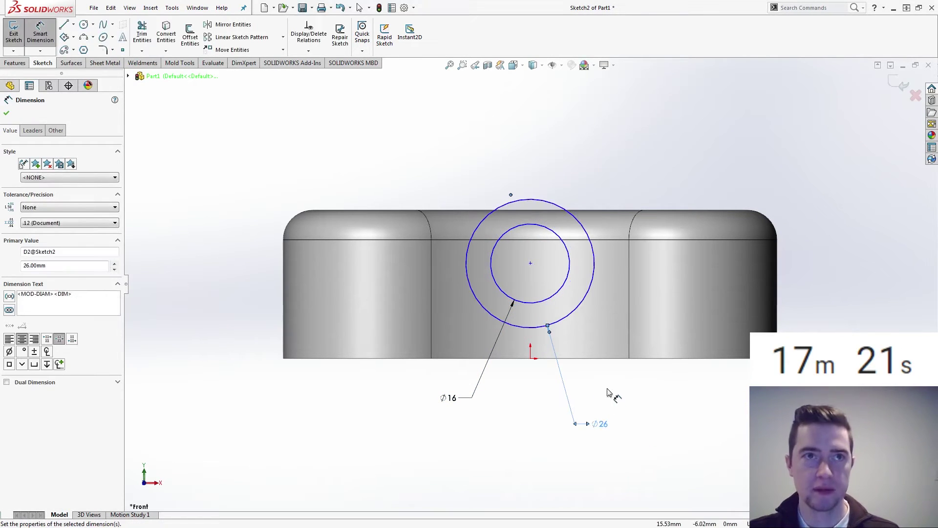
Add a vertical relation between the circles' common centre and the origin.
key(Escape)
click(542, 200)
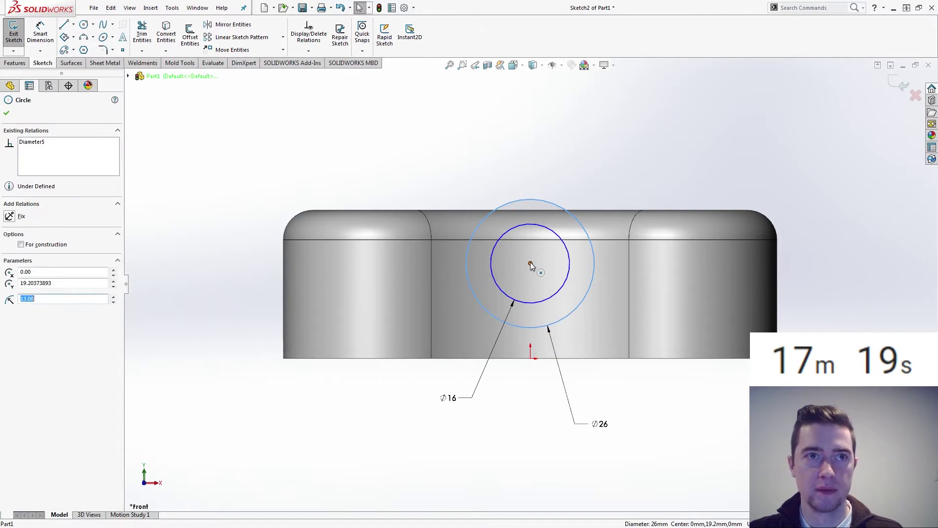
click(531, 263)
ctrl+click(530, 358)
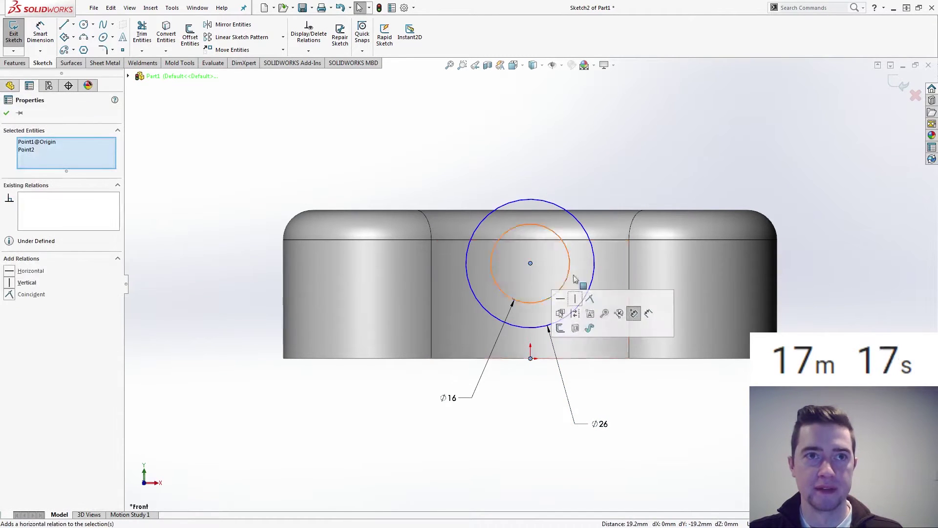
click(576, 299)
click(528, 412)
click(578, 224)
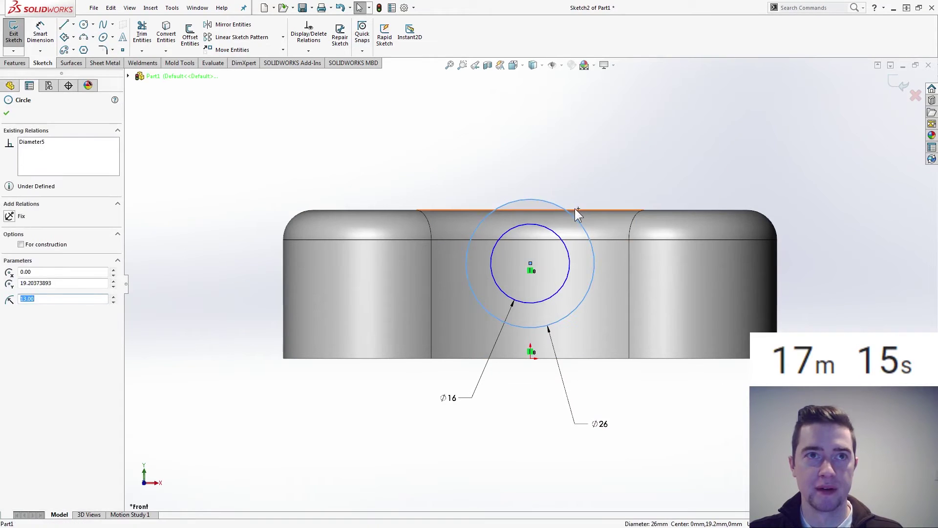
ctrl+click(577, 211)
click(533, 168)
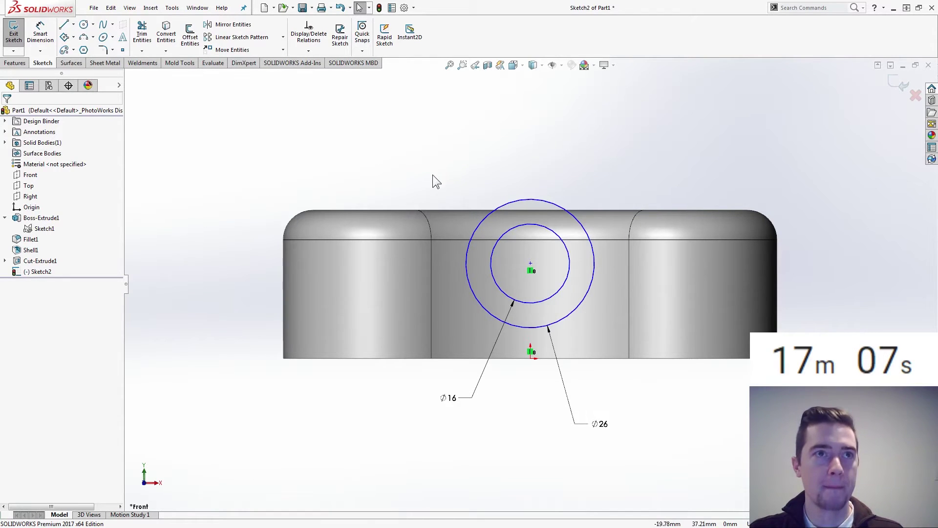
Dimension the vertical distance from the body's top edge to the circles' centre as 13 mm.
right_drag(433, 173, 434, 146)
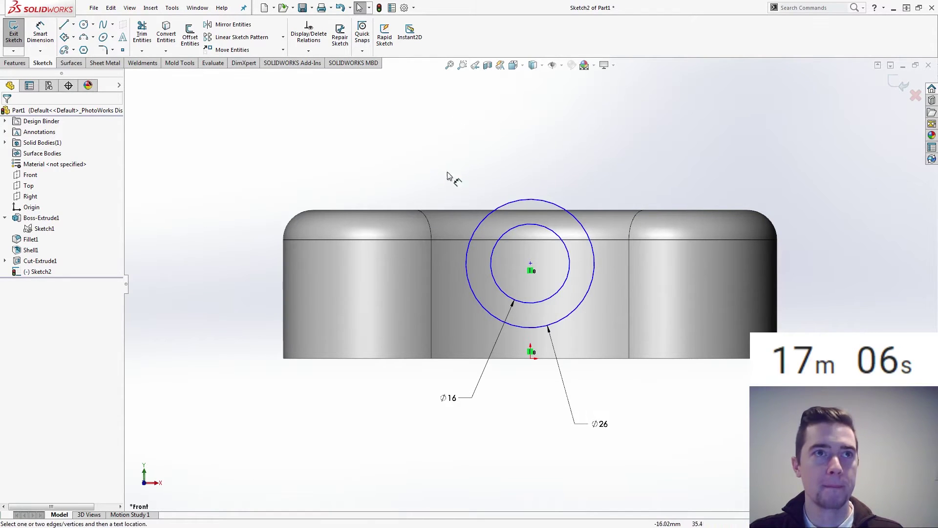
click(461, 211)
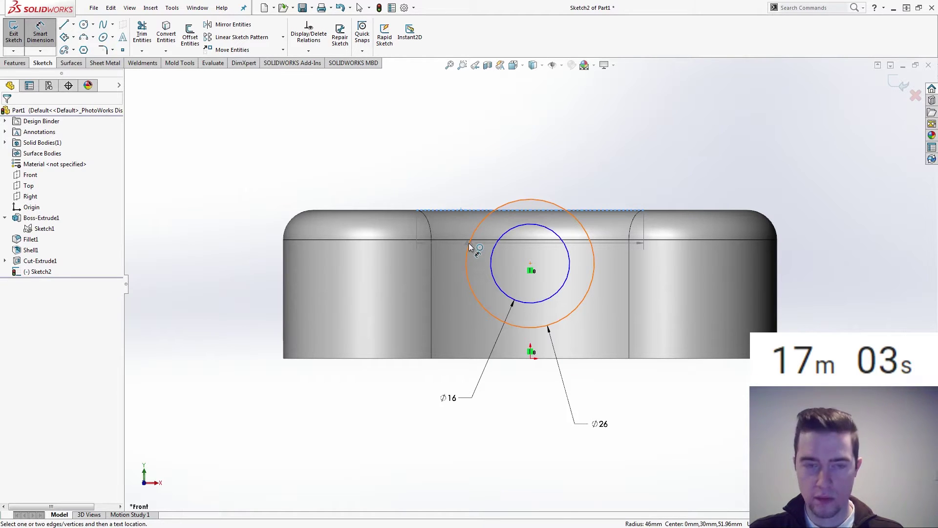
click(468, 243)
click(254, 247)
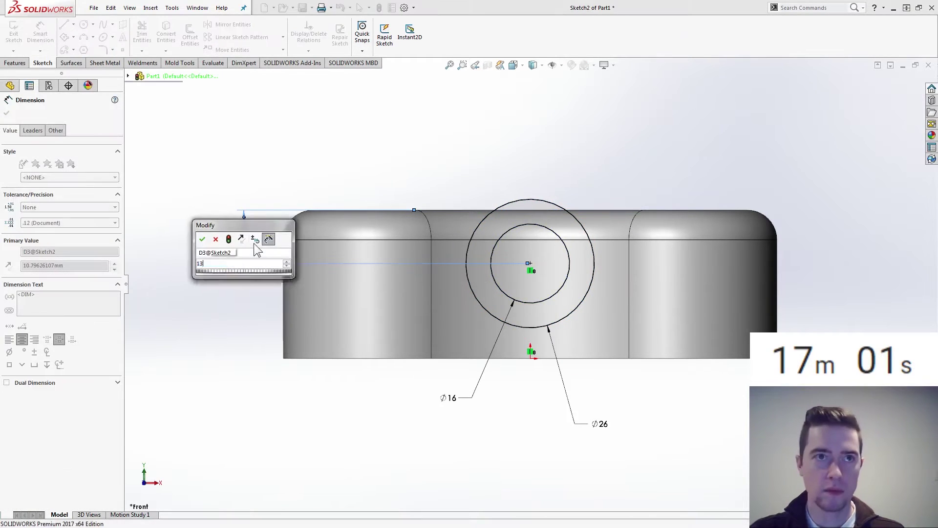
text(13)
key(Return)
key(Escape)
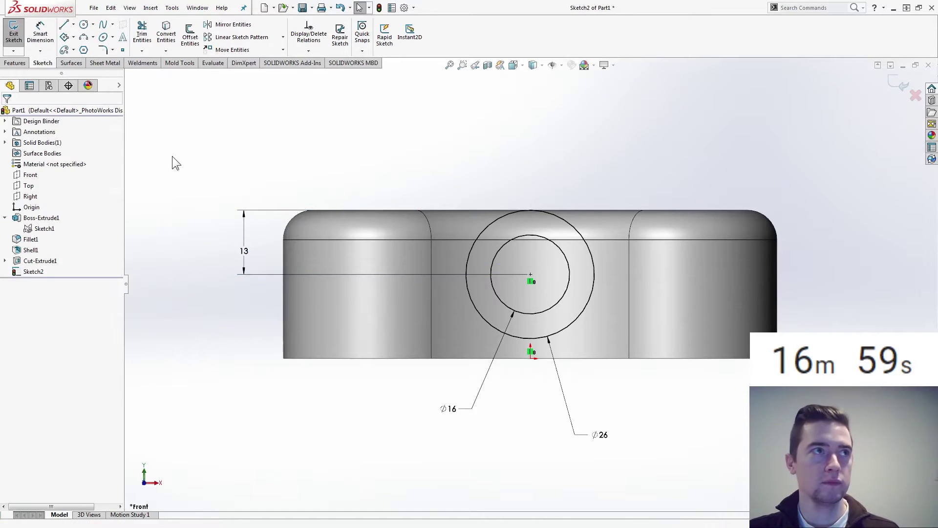
Extrude the concentric-circle sketch 40 mm with a Mid Plane end condition, leaving the cross pipe unmerged from the base body.
key(Escape)
click(15, 63)
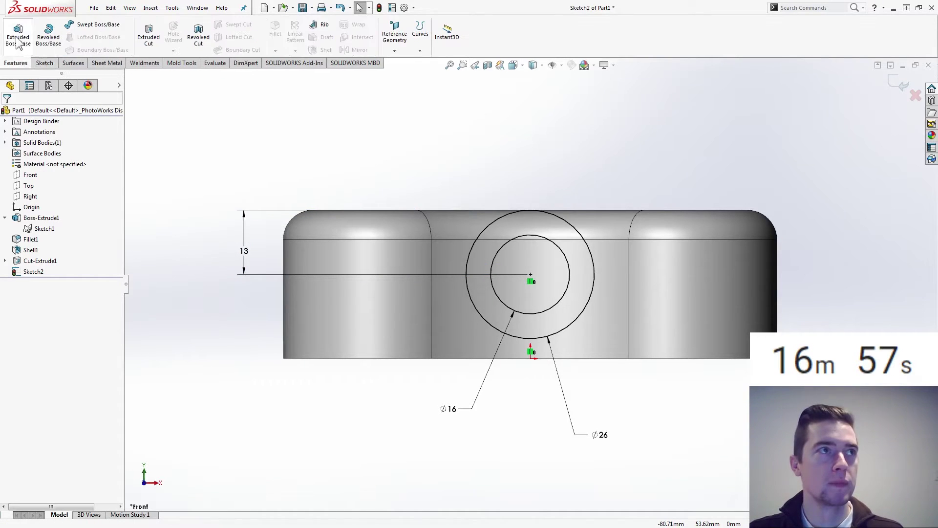
click(18, 35)
click(51, 171)
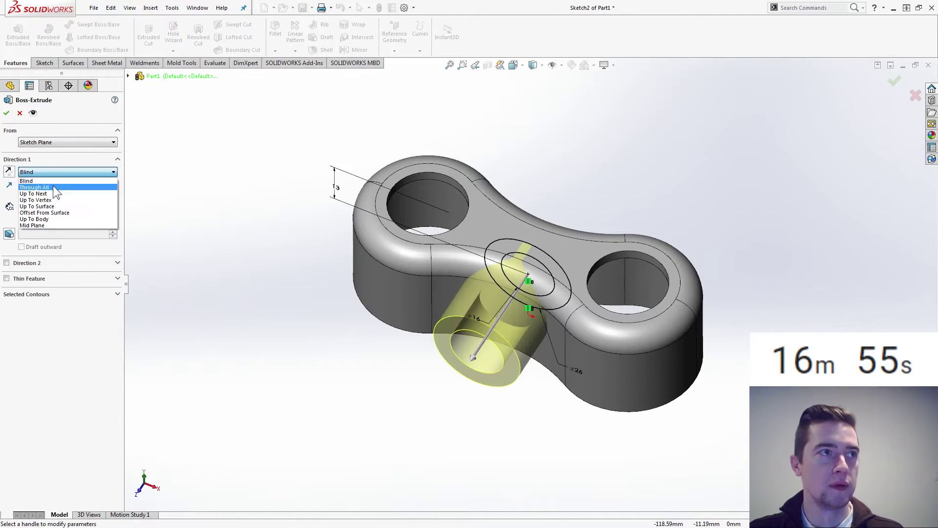
click(59, 225)
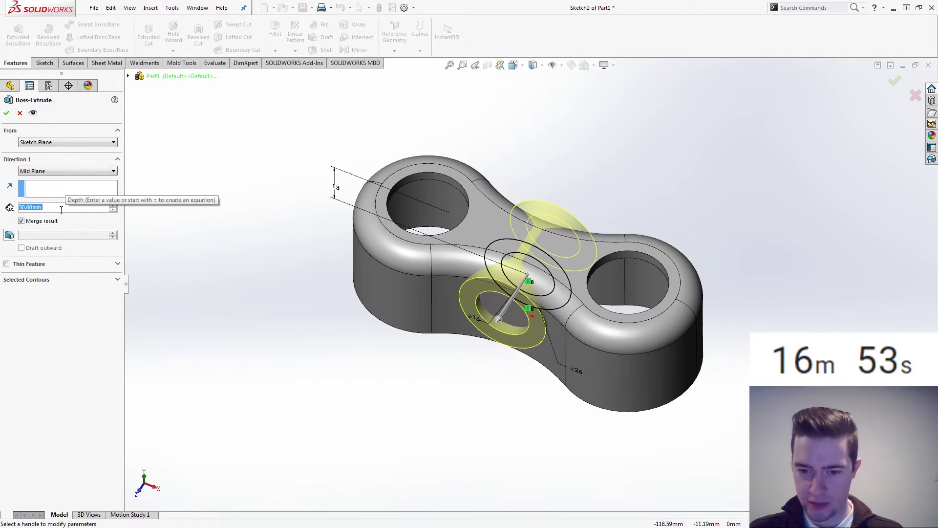
scroll(61, 210, up, 1)
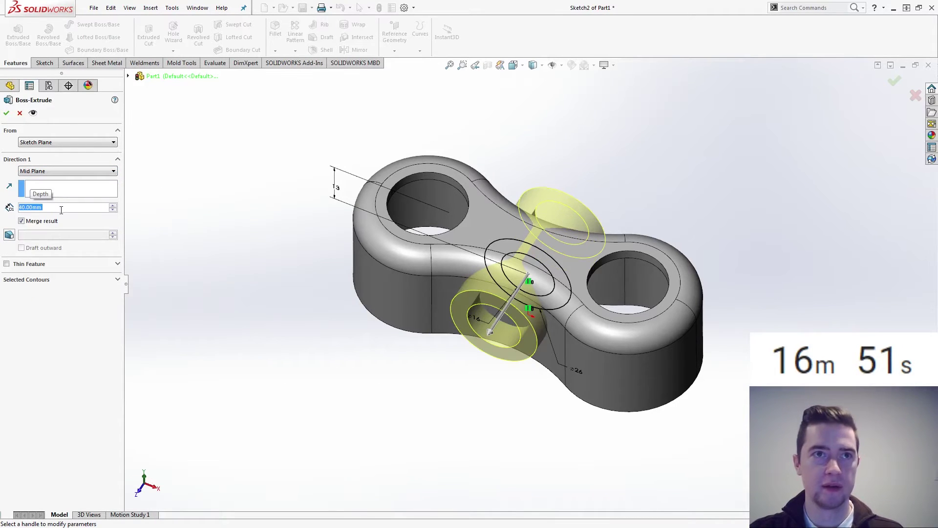
click(41, 222)
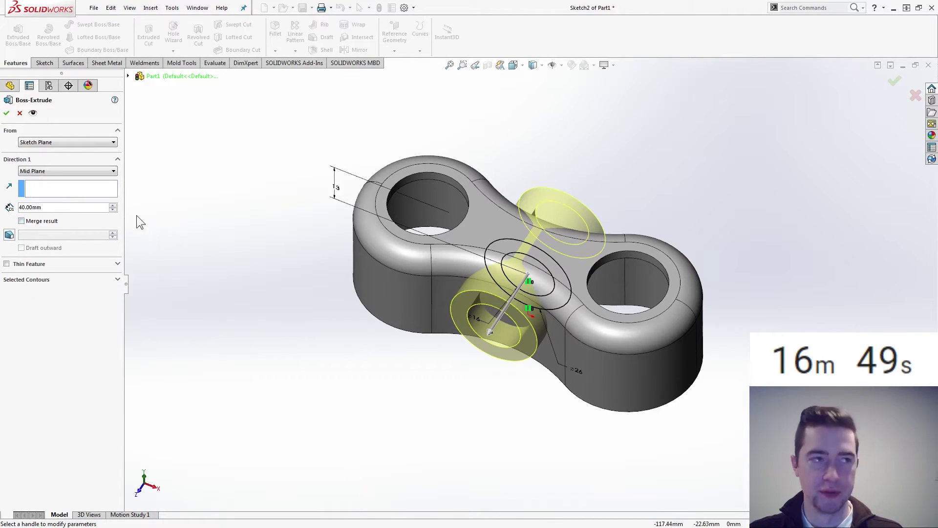
click(8, 114)
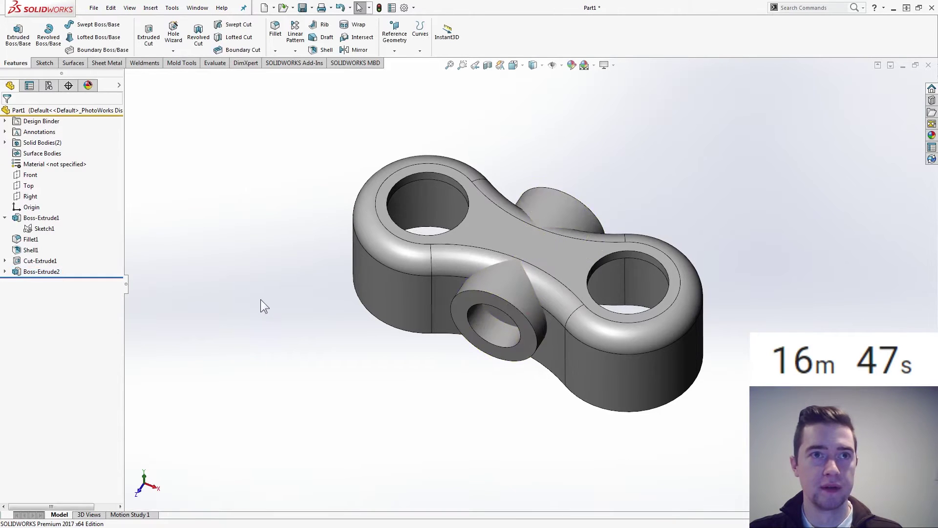
Start an Intersect between the base body and the cross pipe and compute both intersecting and internal regions.
middle_drag(313, 305, 301, 259)
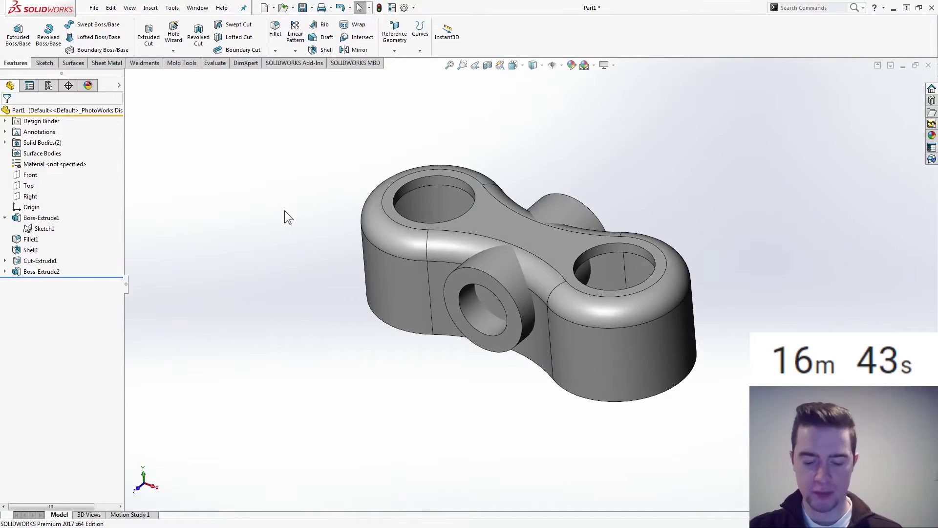
text(winte)
key(Down)
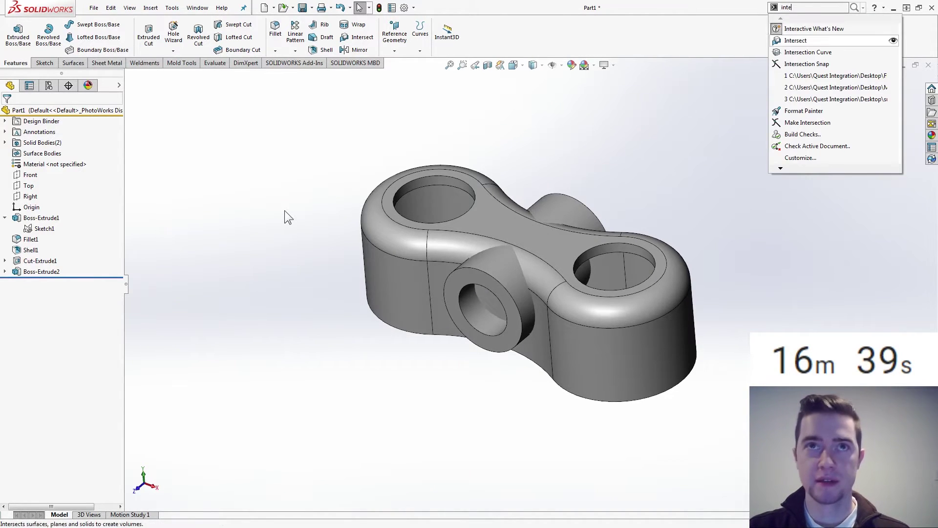
key(Return)
click(420, 235)
click(461, 292)
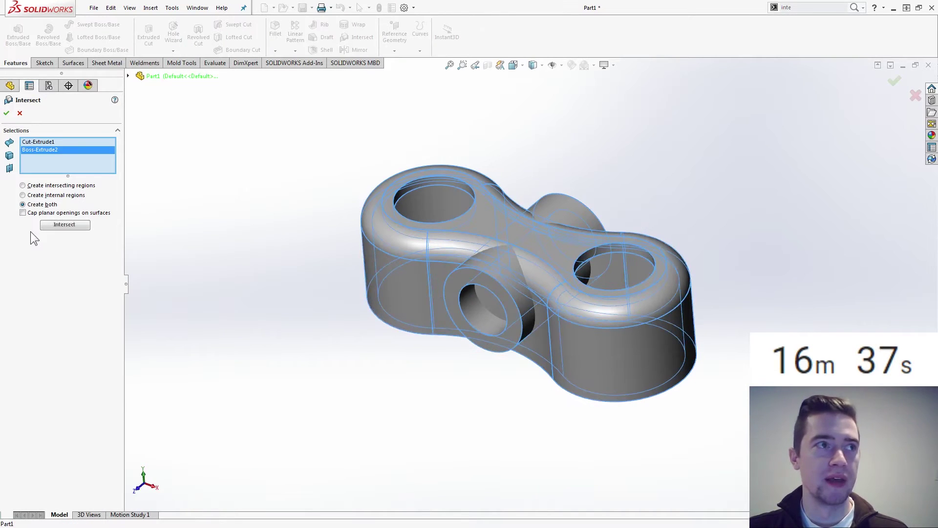
click(54, 226)
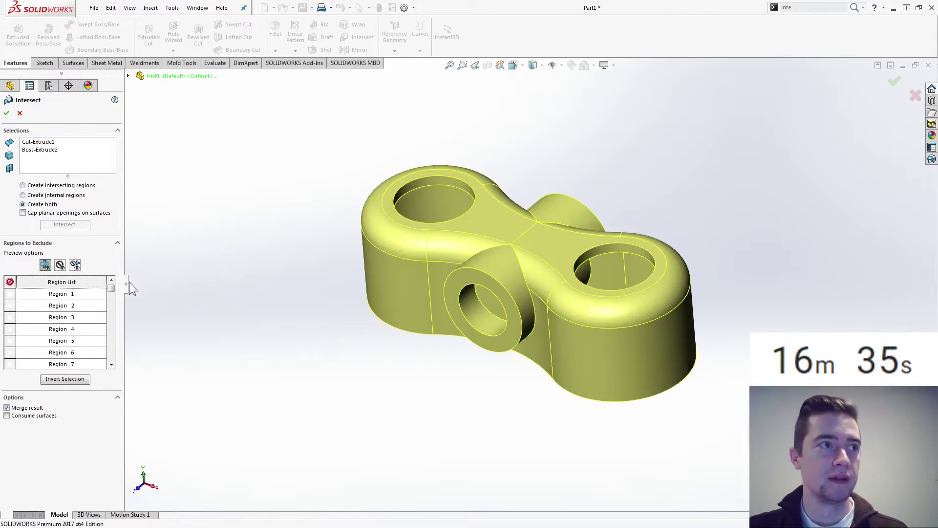
Try excluding the outer shell region, include it again, and exclude regions 1 and 2 from the Intersect.
click(512, 273)
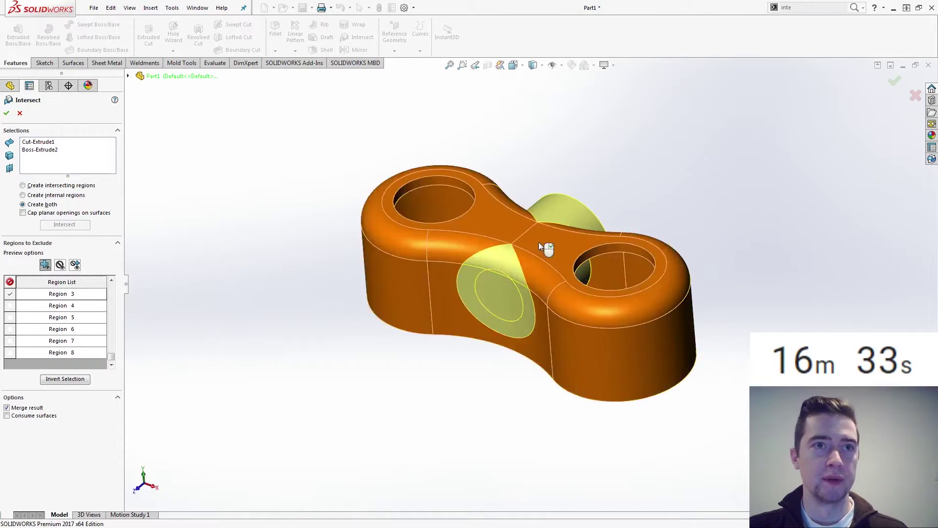
click(10, 294)
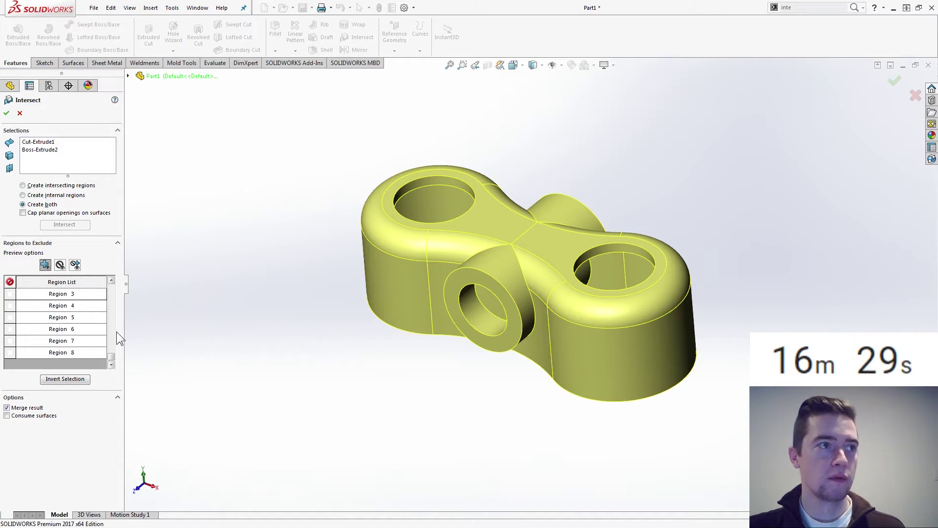
scroll(114, 332, up, 1)
click(67, 294)
click(65, 305)
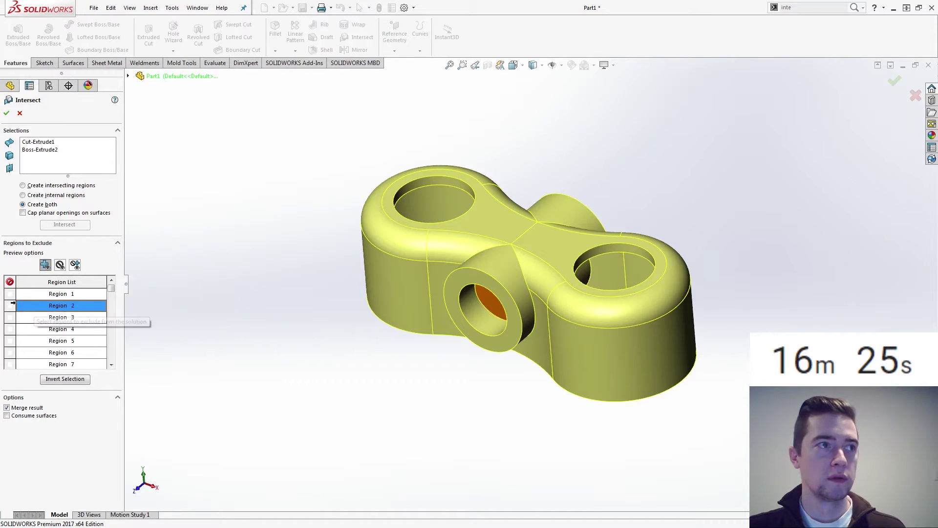
click(10, 306)
click(22, 295)
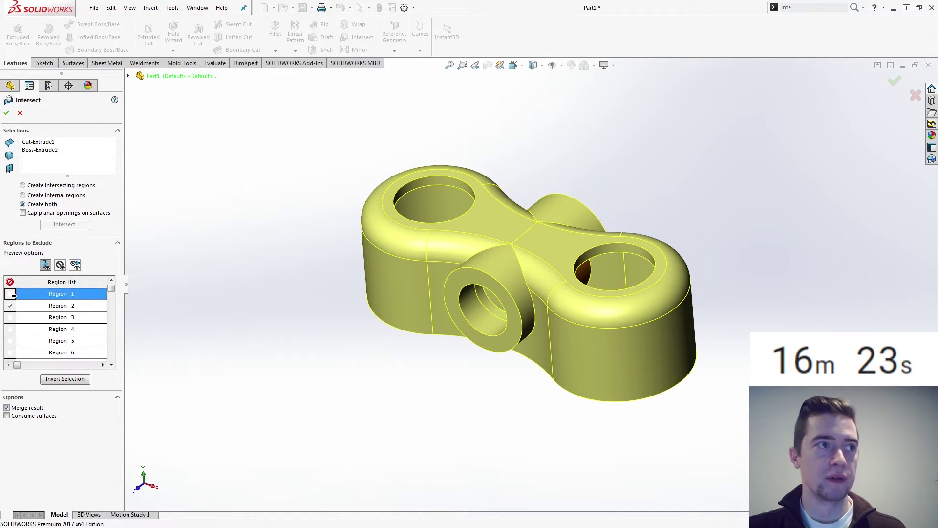
click(10, 293)
Check the remaining regions one by one and exclude regions 4, 7 and 8 from the Intersect.
click(34, 318)
click(33, 328)
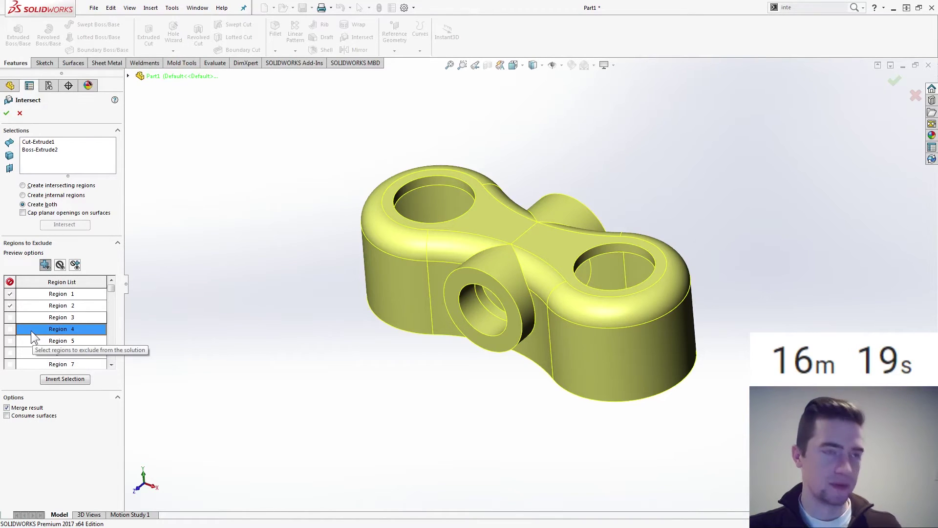
click(10, 329)
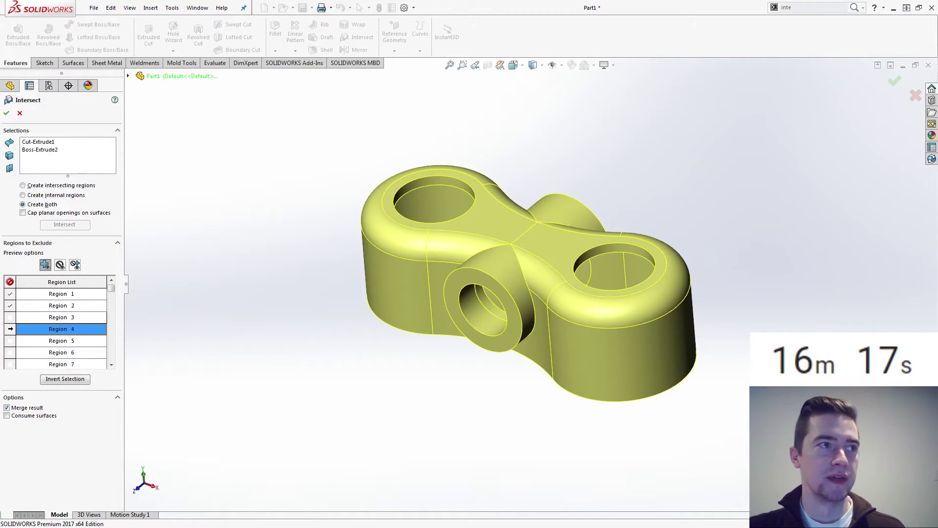
click(41, 341)
click(36, 351)
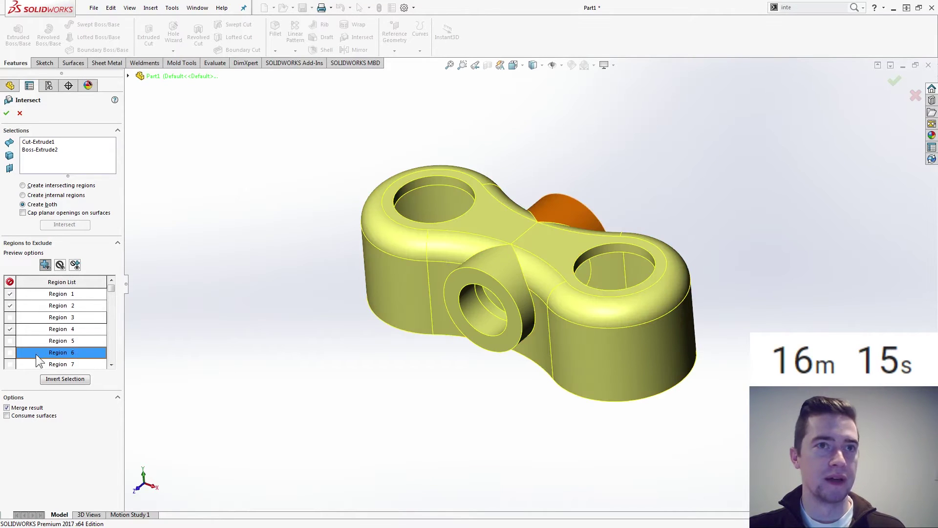
click(39, 363)
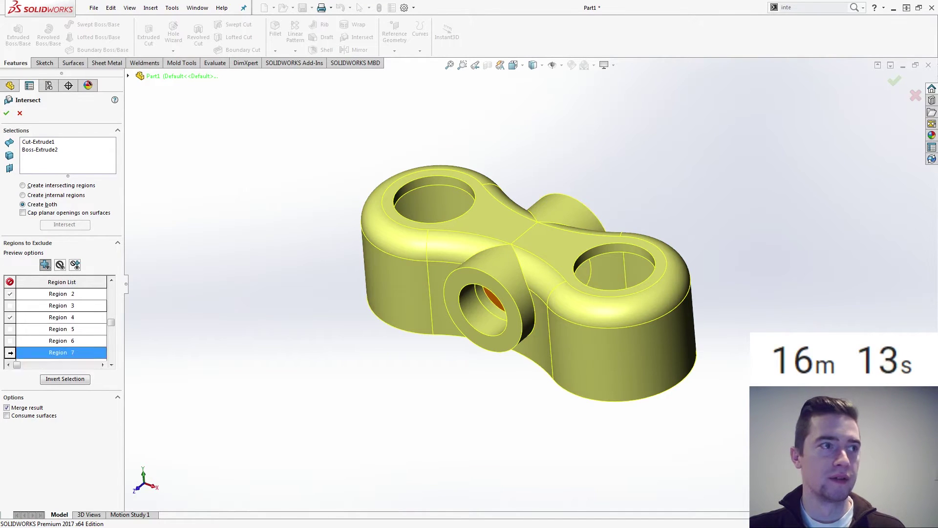
click(11, 353)
click(40, 364)
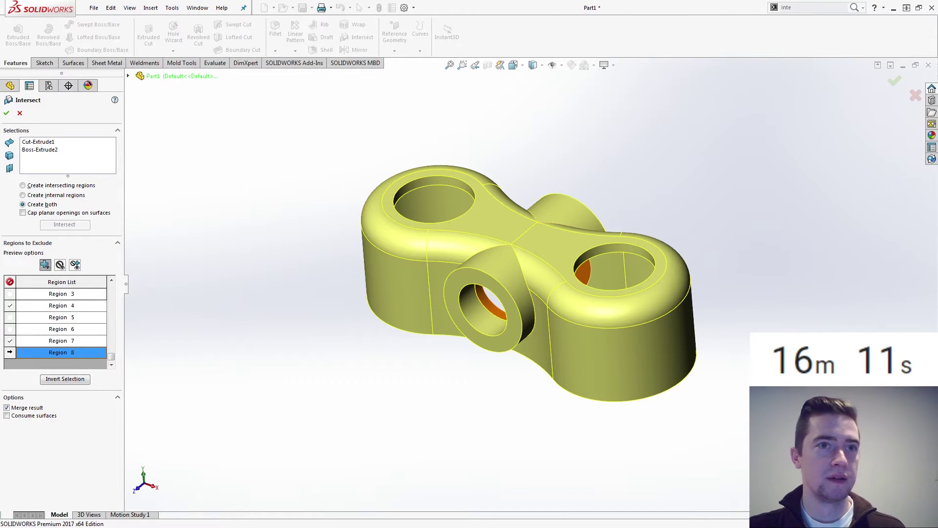
click(11, 352)
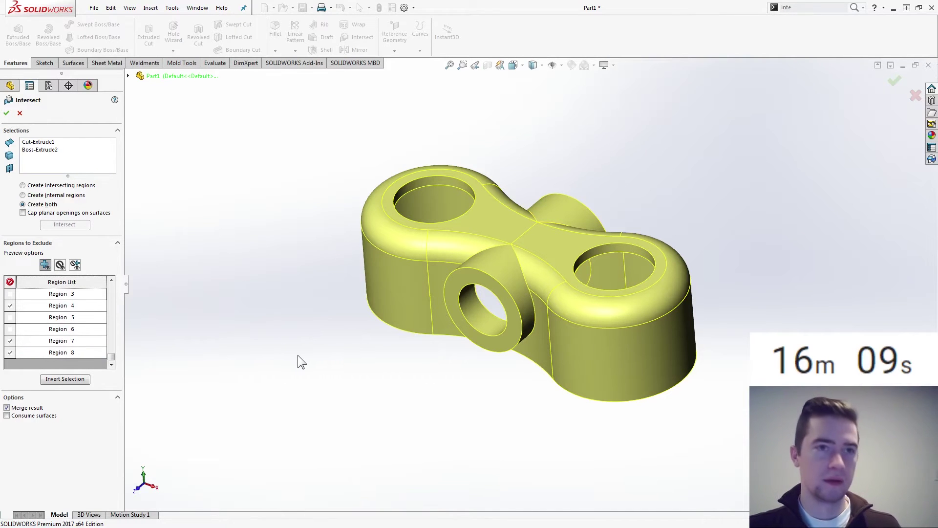
Examine the Intersect preview from the underside, inspecting how the cross pipe meets the inside walls and fillets.
key(Up)
key(Up)
key(Up)
key(Up)
key(Up)
key(Up)
key(Up)
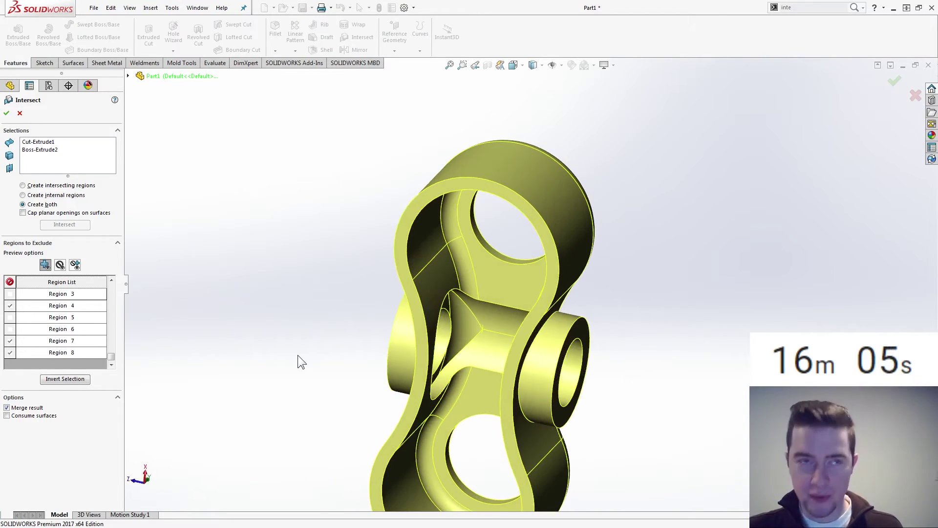
key(Up)
key(Up)
key(Up)
key(Left)
key(Left)
key(Left)
key(Left)
key(Left)
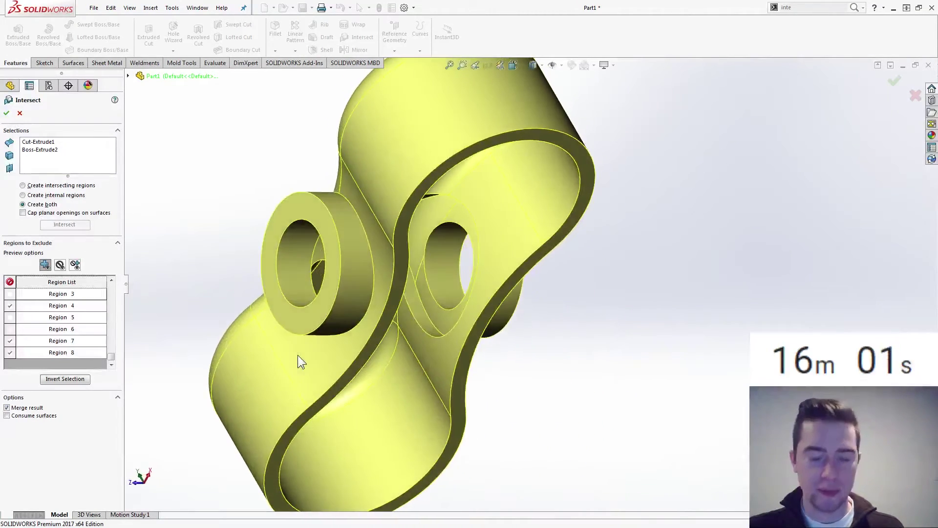
key(Down)
key(Down)
key(Down)
key(Down)
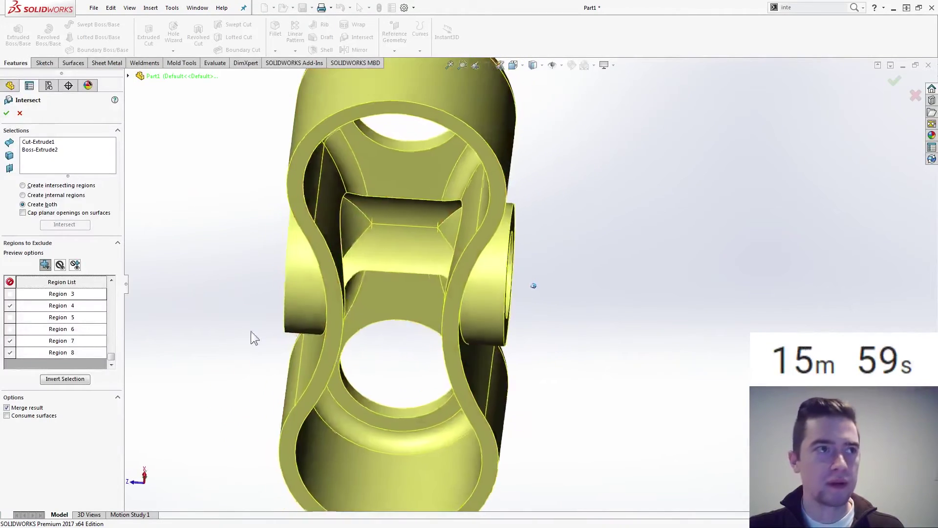
key(Left)
key(Left)
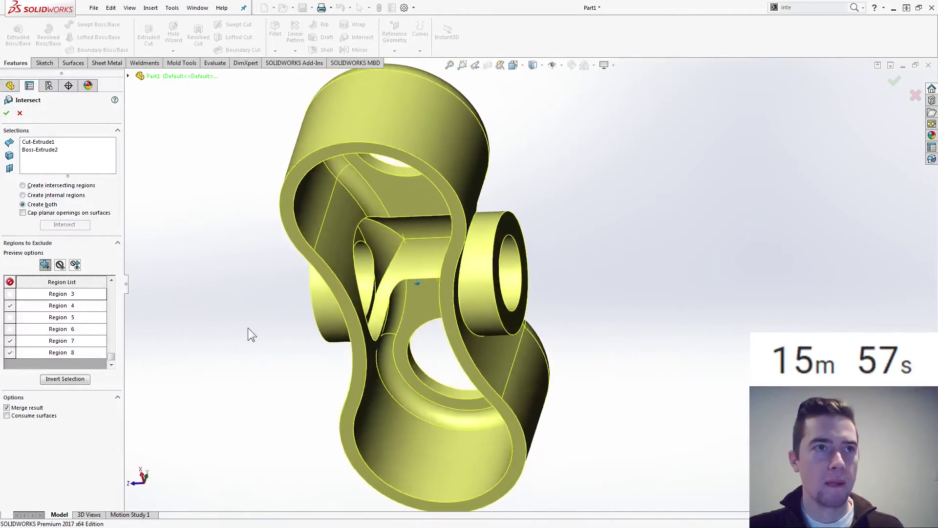
key(Left)
key(Left)
key(Right)
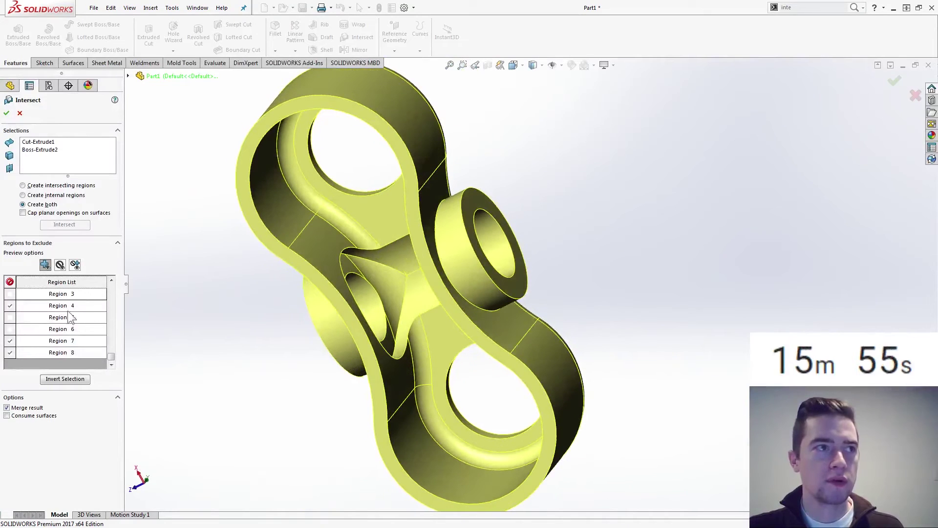
Highlight the listed regions in turn to identify which volume of the pipe and body each one represents.
click(41, 319)
click(40, 342)
click(43, 350)
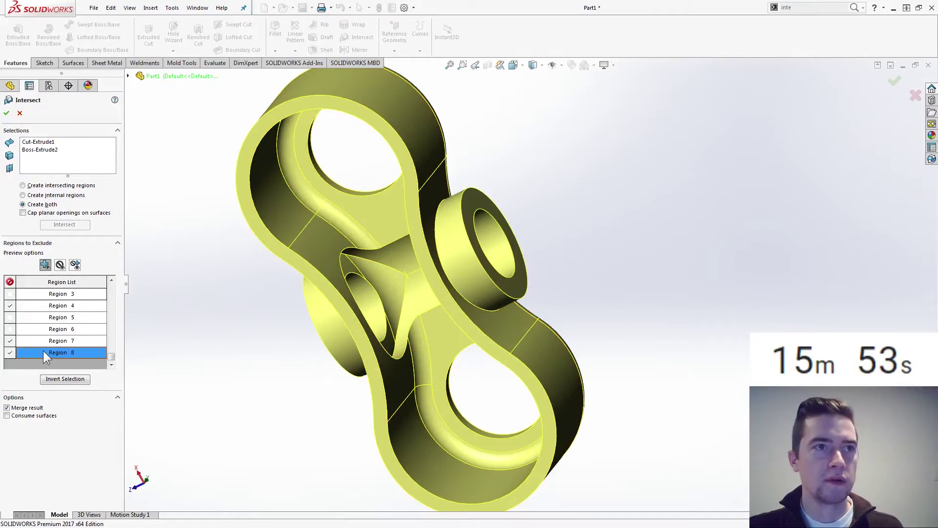
click(49, 294)
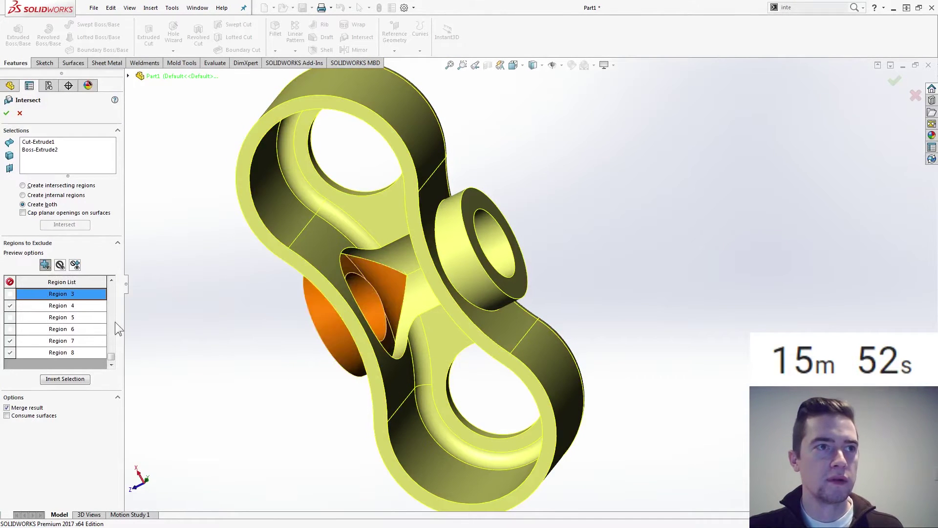
click(111, 281)
click(51, 306)
click(55, 320)
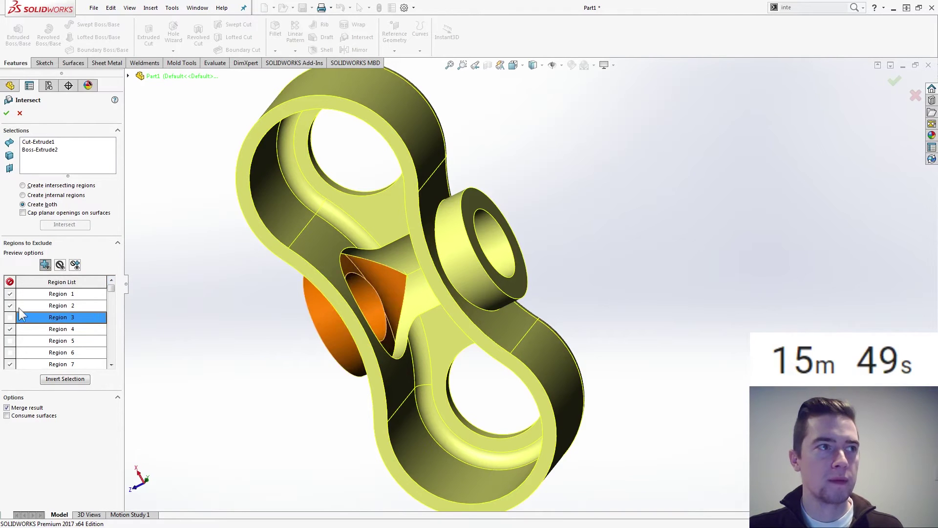
Try including region 4 again and inverting the excluded regions, and cancel the Intersect.
click(10, 305)
click(10, 305)
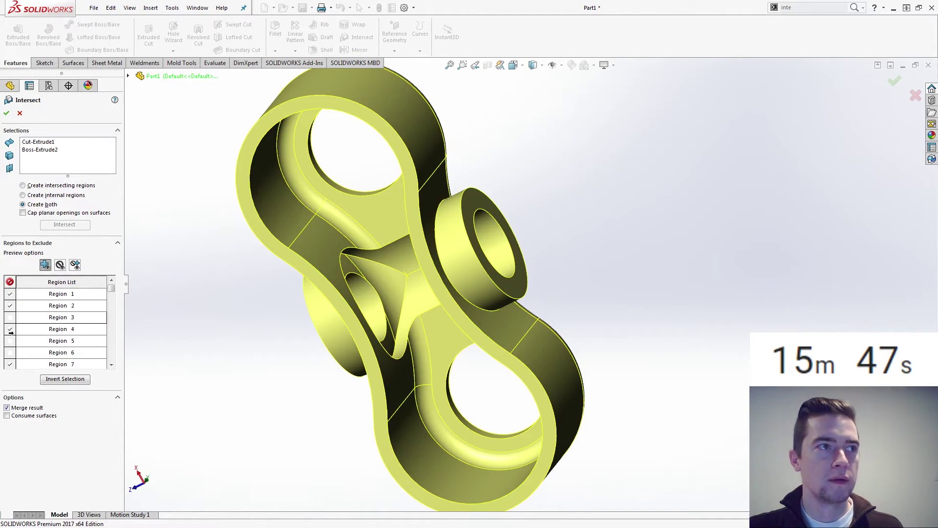
click(10, 329)
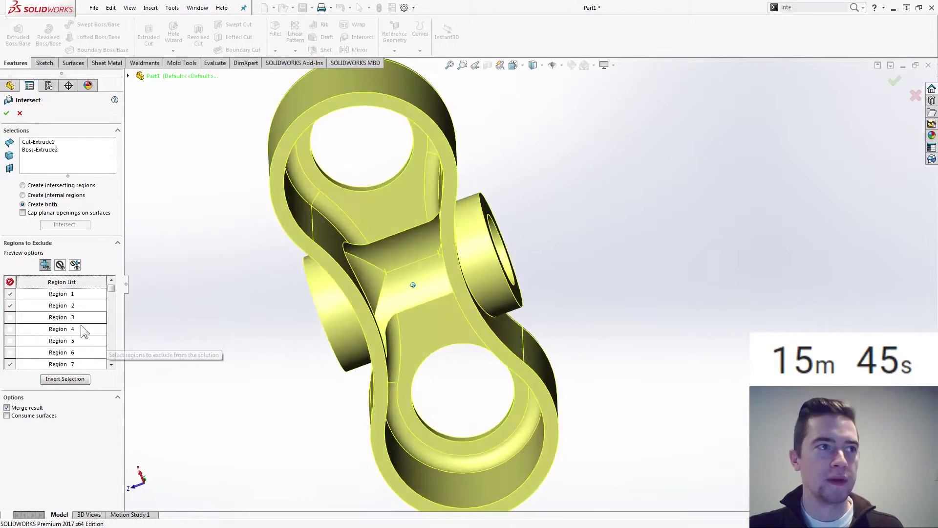
click(64, 379)
middle_drag(281, 352, 278, 352)
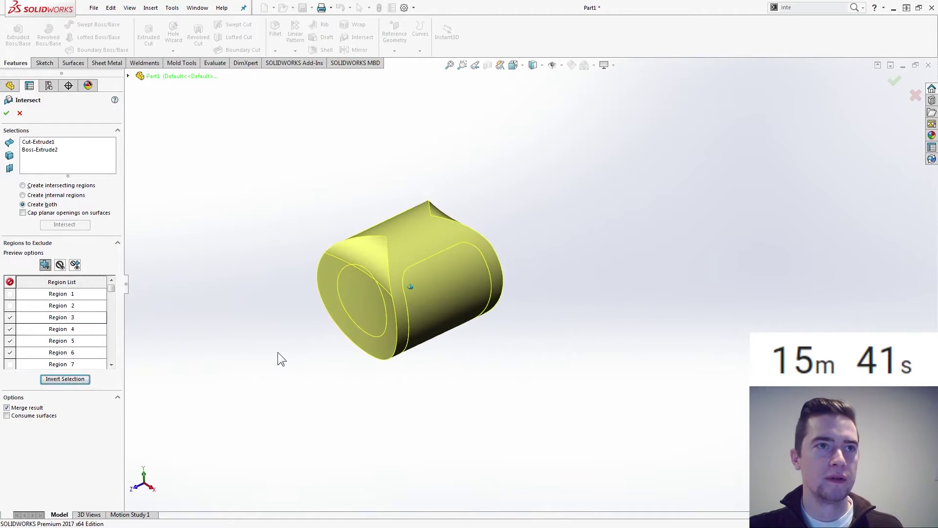
click(19, 113)
Edit the cross pipe's extrusion to start at a 20 mm offset from the sketch plane.
key(Down)
key(Down)
key(Down)
middle_drag(231, 321, 231, 321)
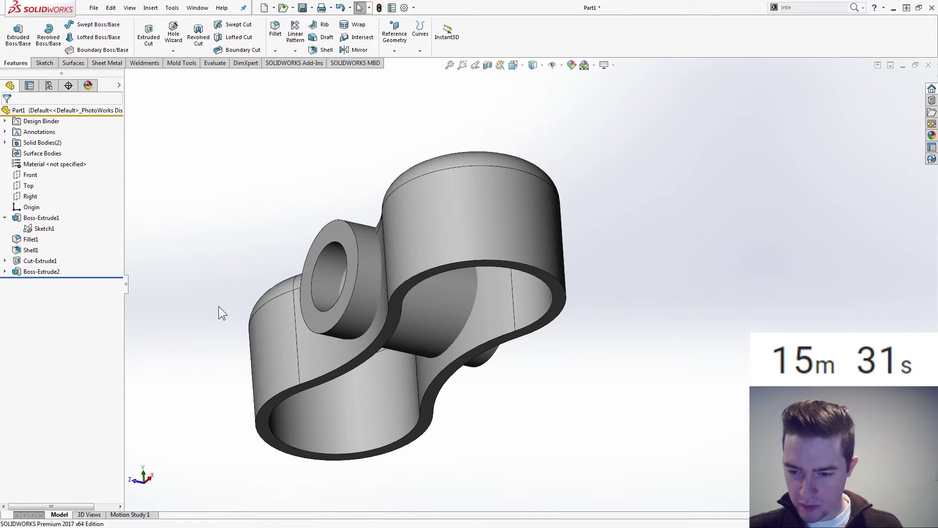
middle_drag(218, 306, 219, 306)
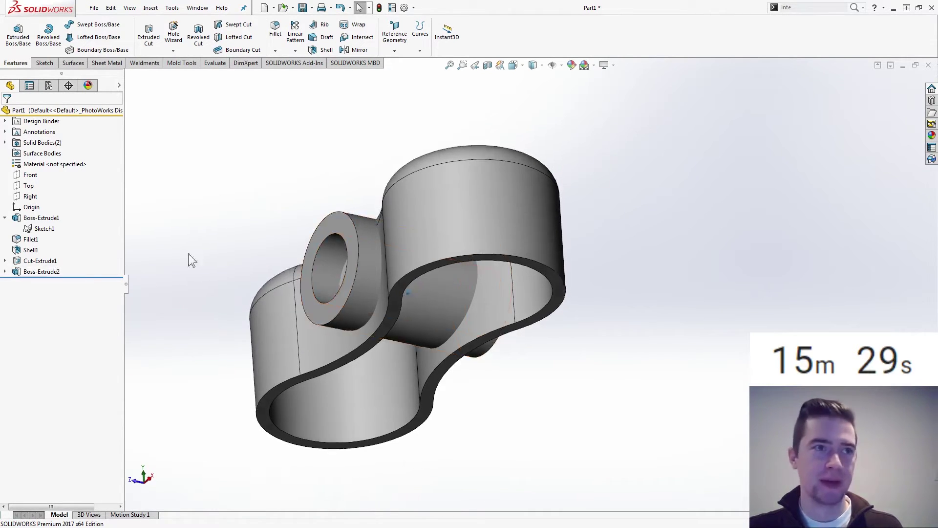
middle_drag(223, 245, 225, 242)
click(48, 273)
click(55, 229)
middle_drag(201, 306, 199, 312)
click(62, 145)
click(58, 169)
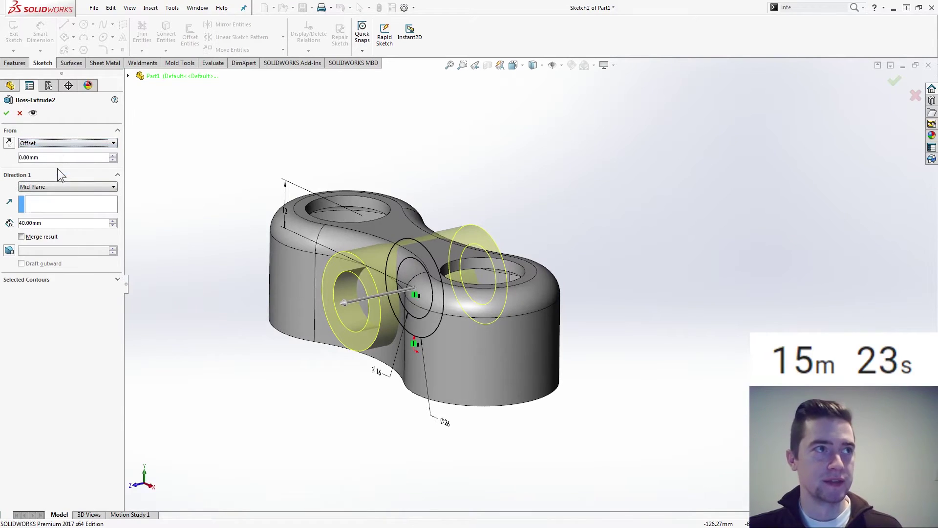
text(20)
key(Return)
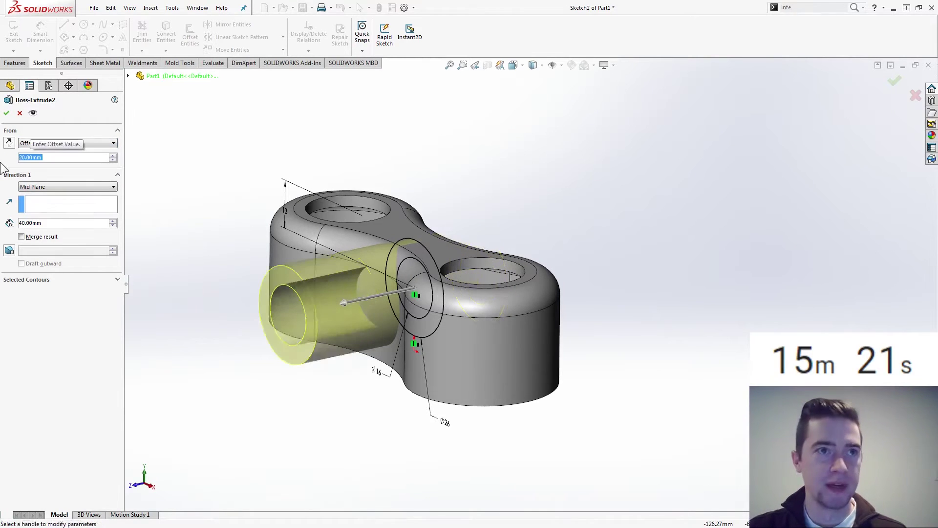
Change the cross pipe's extrusion to end Up To Next, reversed so it runs back into the base, and apply it.
click(39, 186)
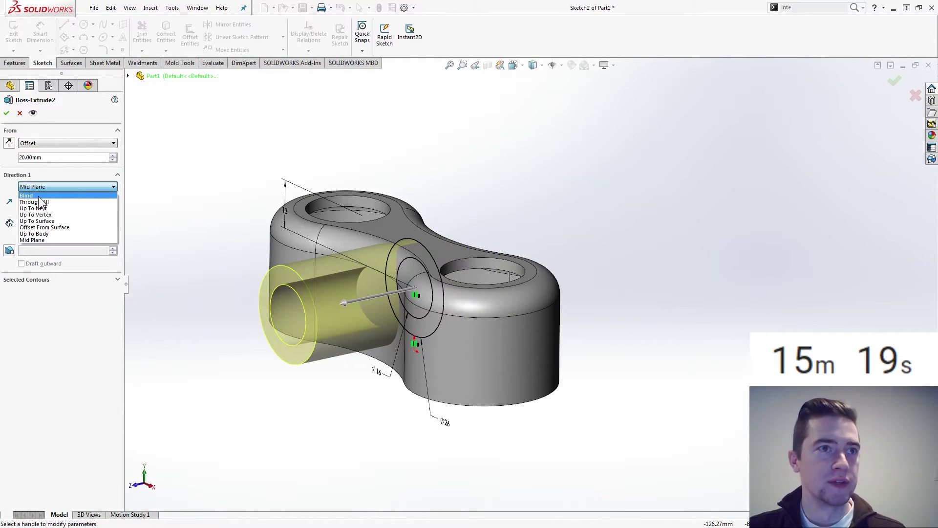
click(51, 207)
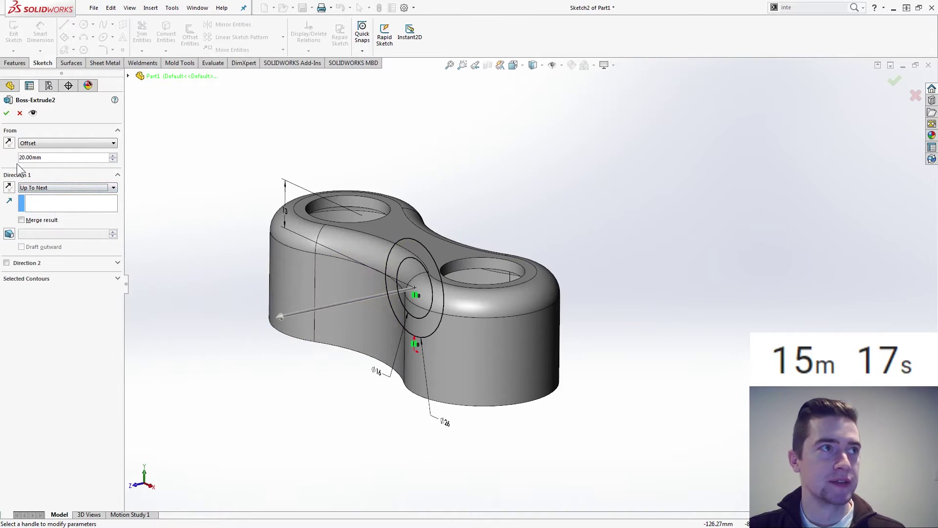
click(9, 187)
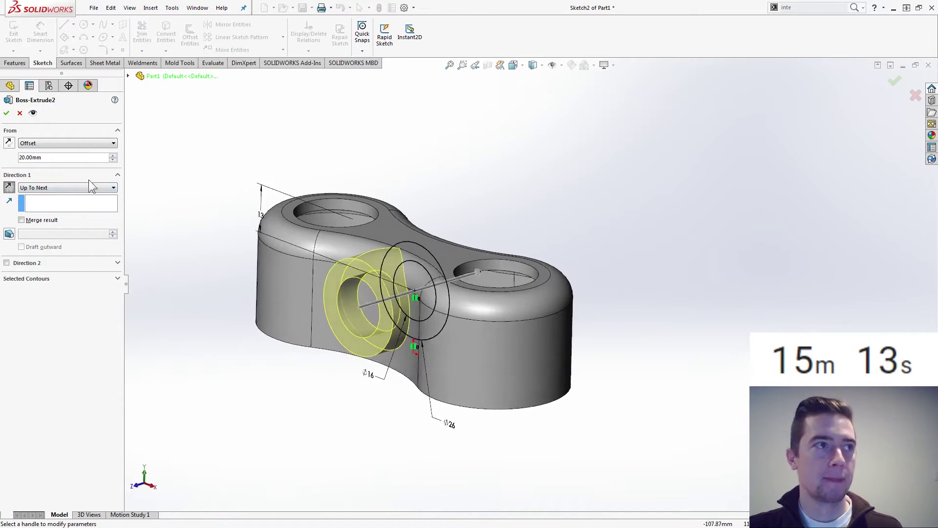
click(7, 114)
middle_drag(190, 277, 192, 257)
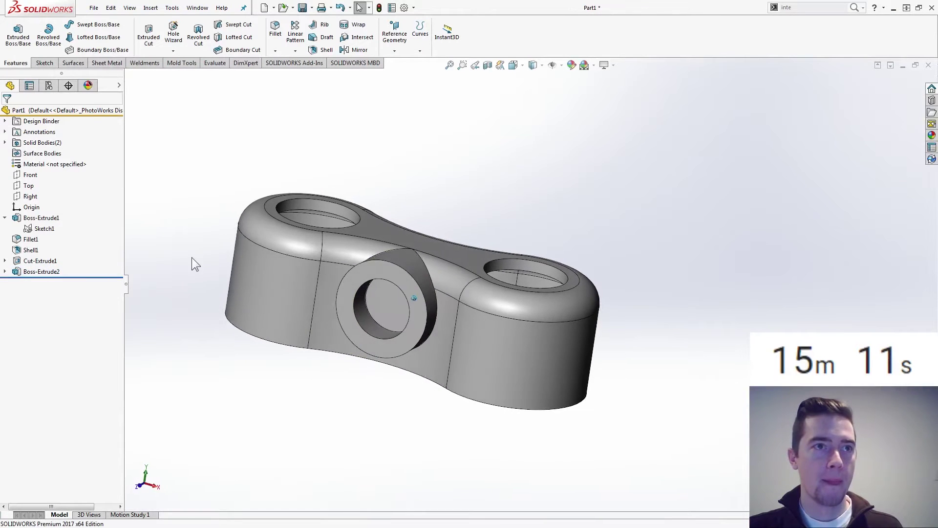
key(ctrl+7)
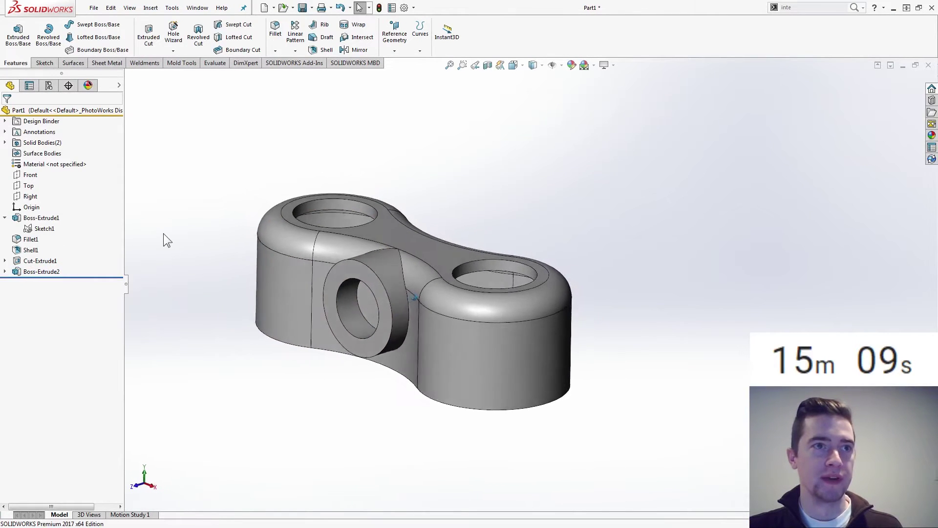
Mirror the pipe stub's extrusion about the Front plane with Geometry Pattern enabled.
click(39, 271)
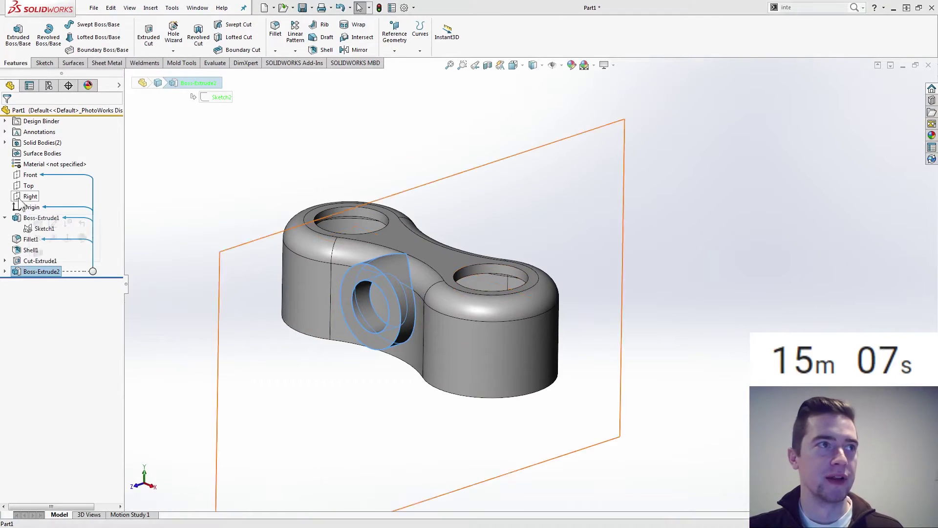
click(30, 174)
click(356, 50)
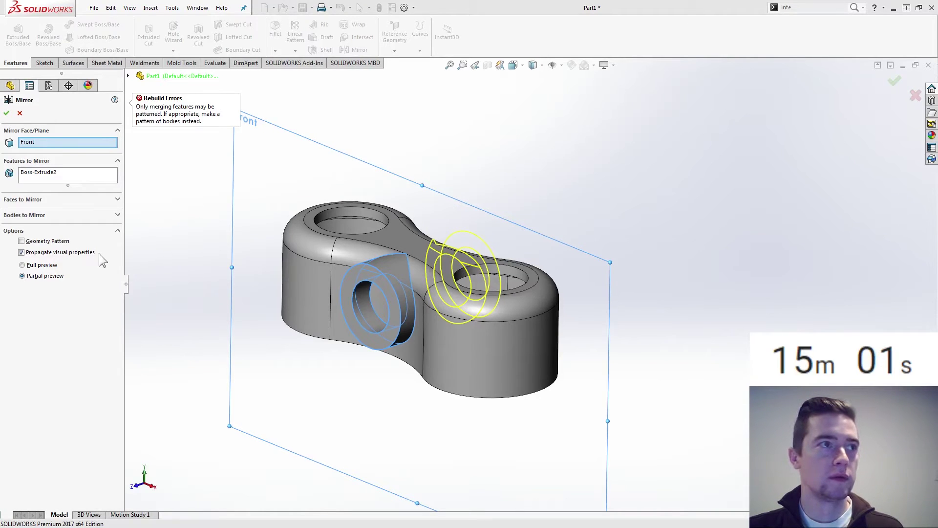
click(44, 241)
click(7, 114)
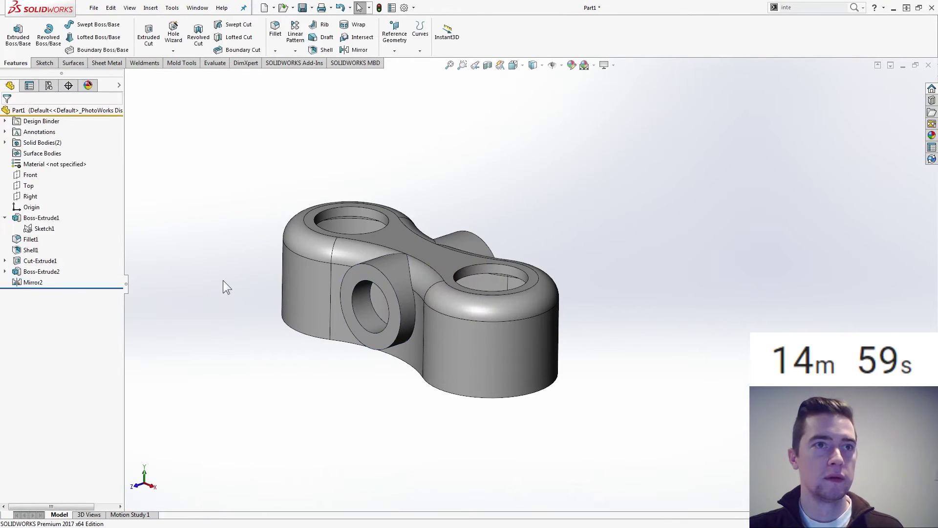
Reuse the pipe sketch for an extruded cut of its inner circle, Through All - Both.
click(5, 261)
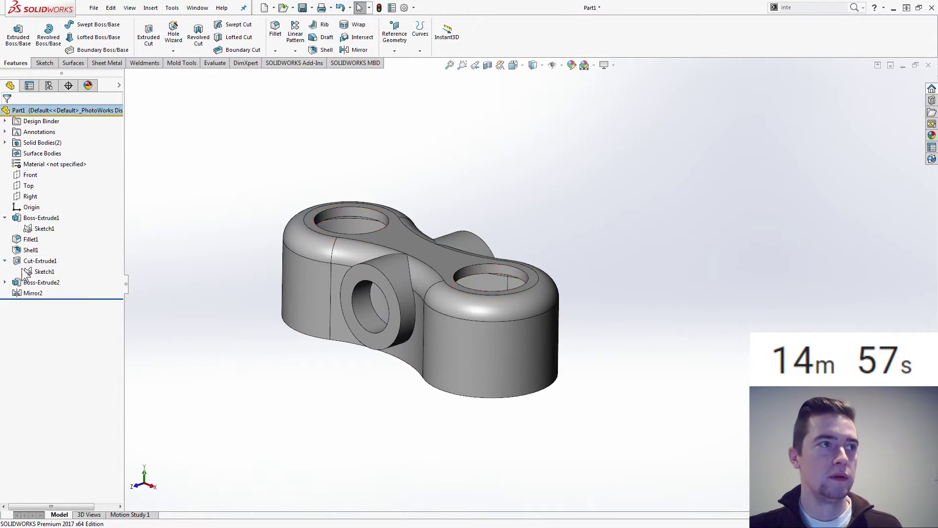
click(5, 282)
click(38, 292)
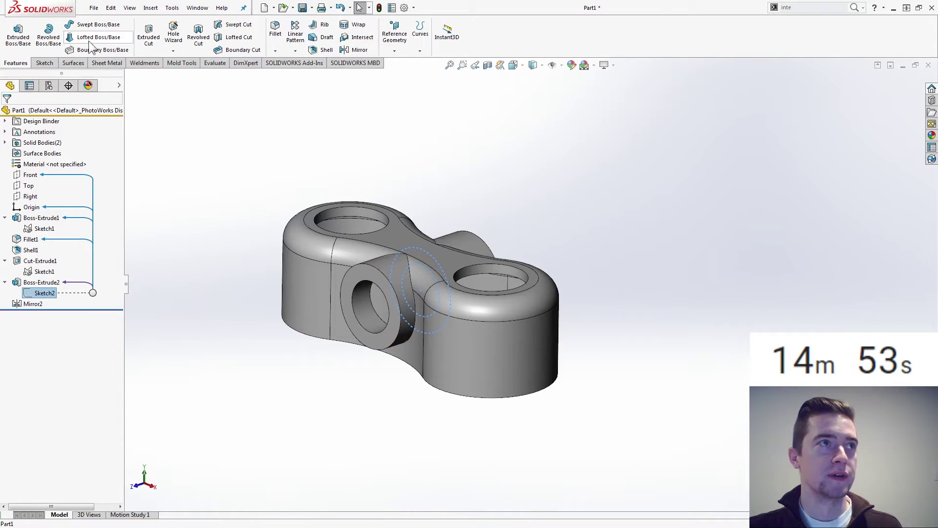
click(149, 34)
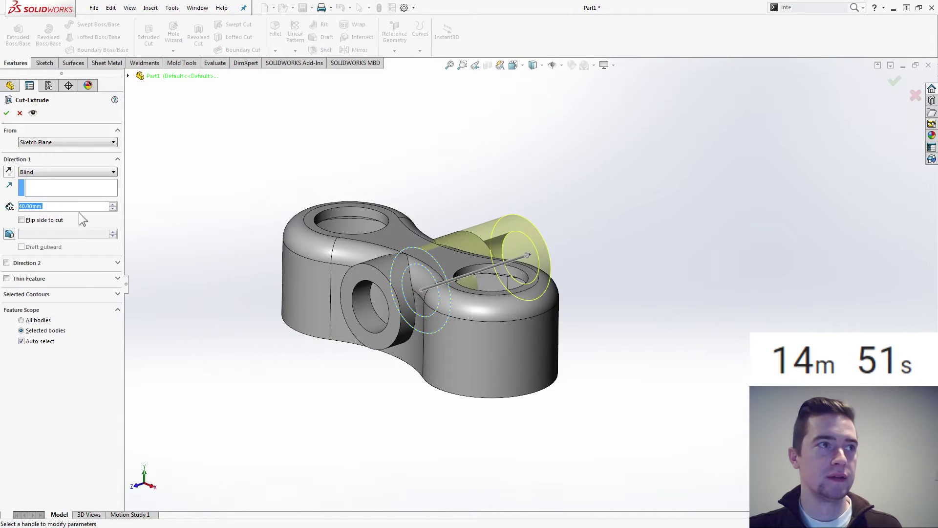
click(41, 293)
click(68, 309)
mouse_move(372, 304)
middle_down()
mouse_move(418, 294)
mouse_move(371, 293)
middle_up()
click(403, 300)
click(65, 171)
click(64, 193)
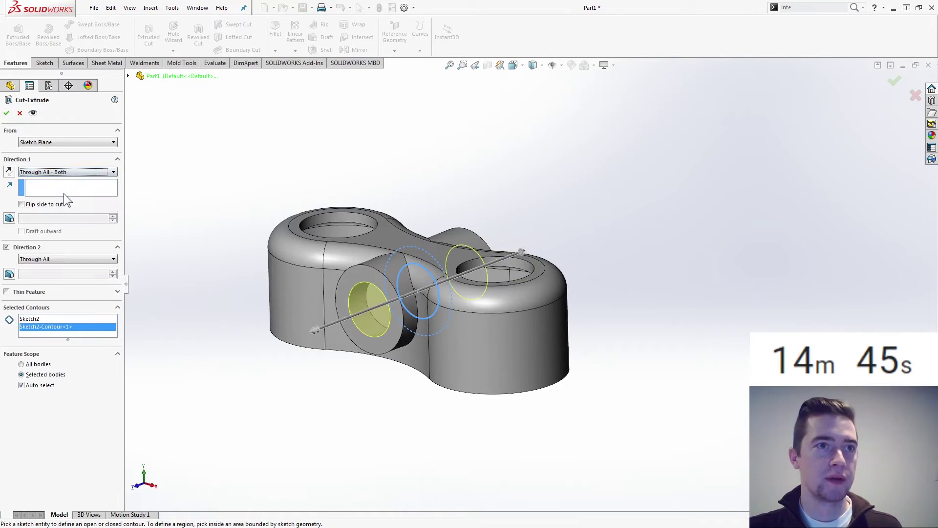
click(7, 113)
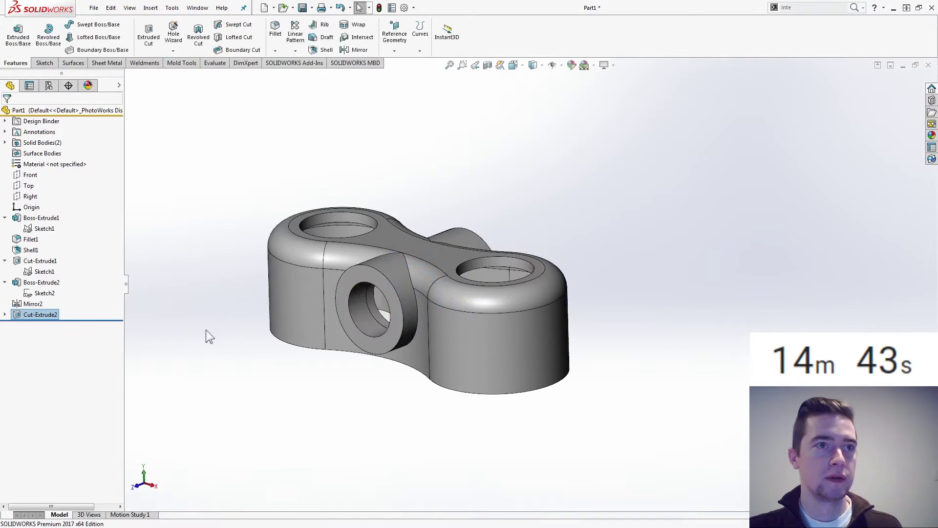
Enable Merge result on the pipe stub's extrusion, and re-apply its mirror about the Front plane.
click(48, 284)
click(57, 238)
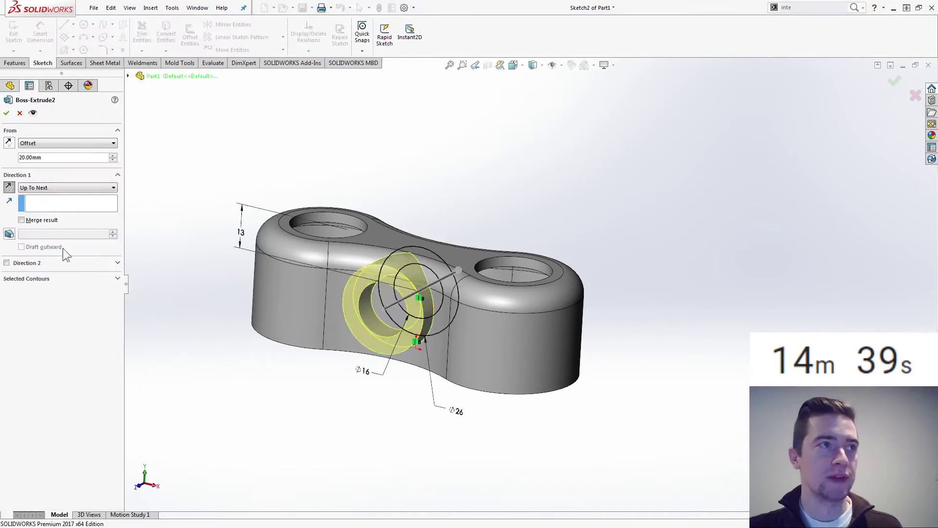
click(6, 113)
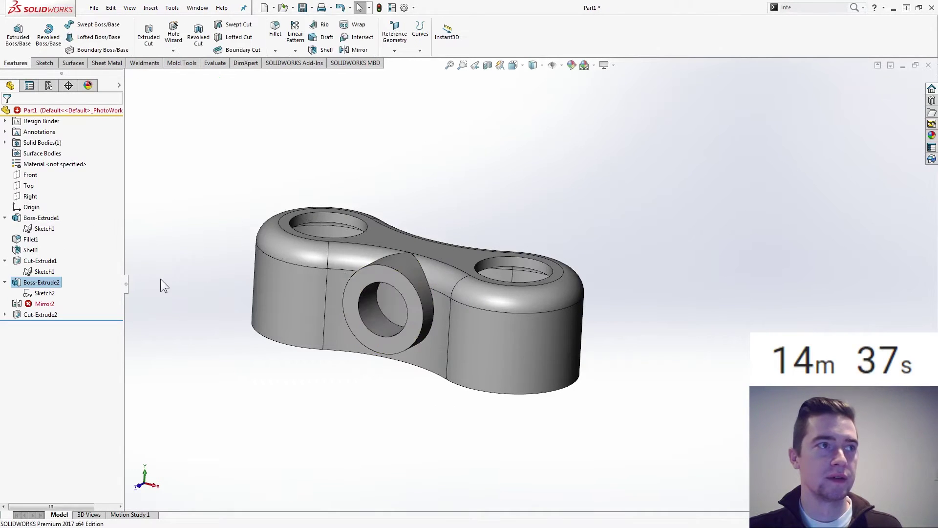
click(41, 303)
click(41, 259)
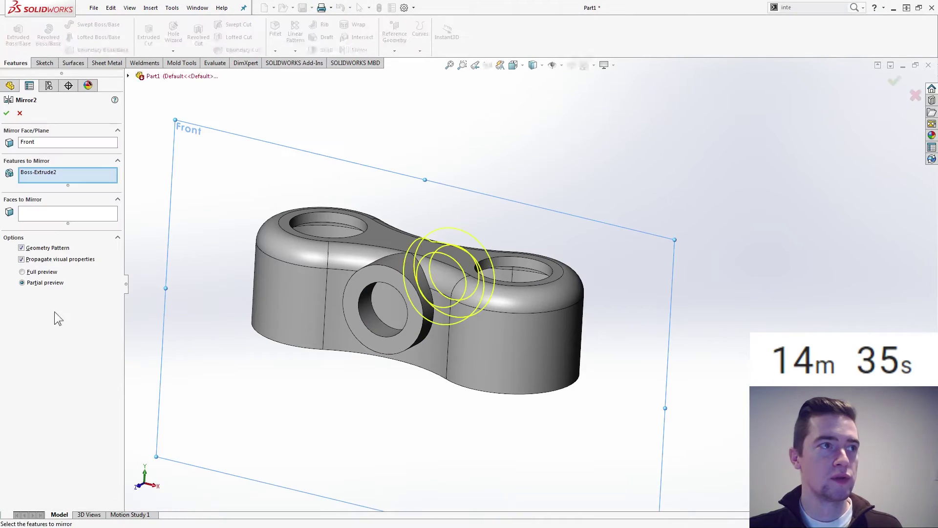
click(6, 113)
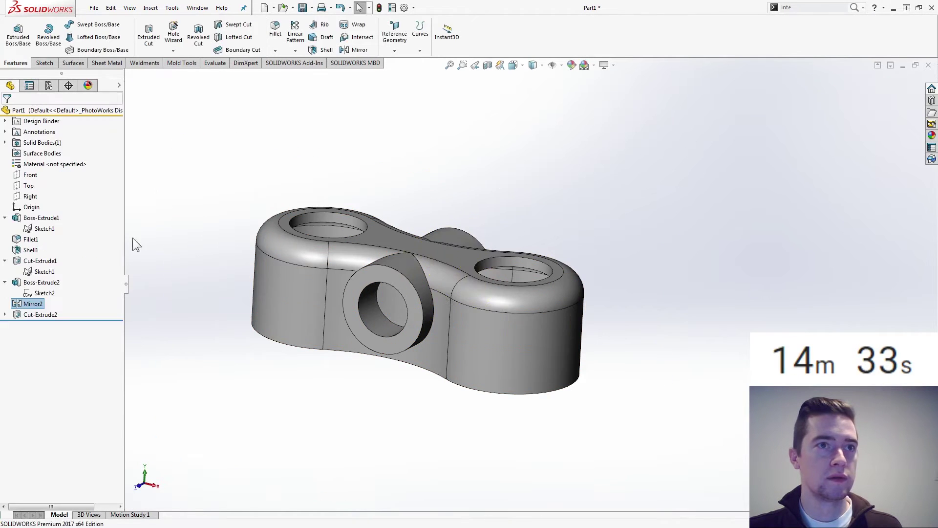
Fillet the two edges where the pipe stubs meet the outside of the base with a 3 mm radius.
middle_drag(157, 289, 255, 221)
key(Up)
key(Up)
key(Up)
key(Up)
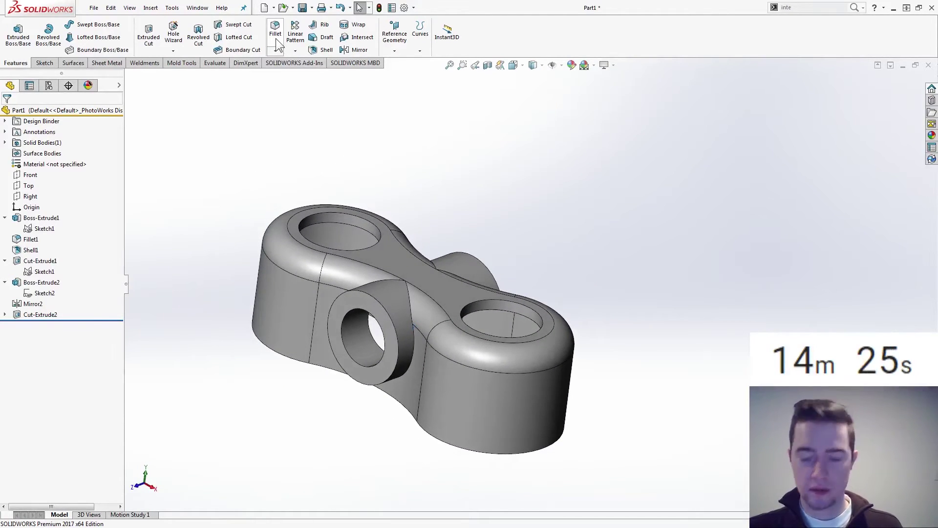
click(275, 30)
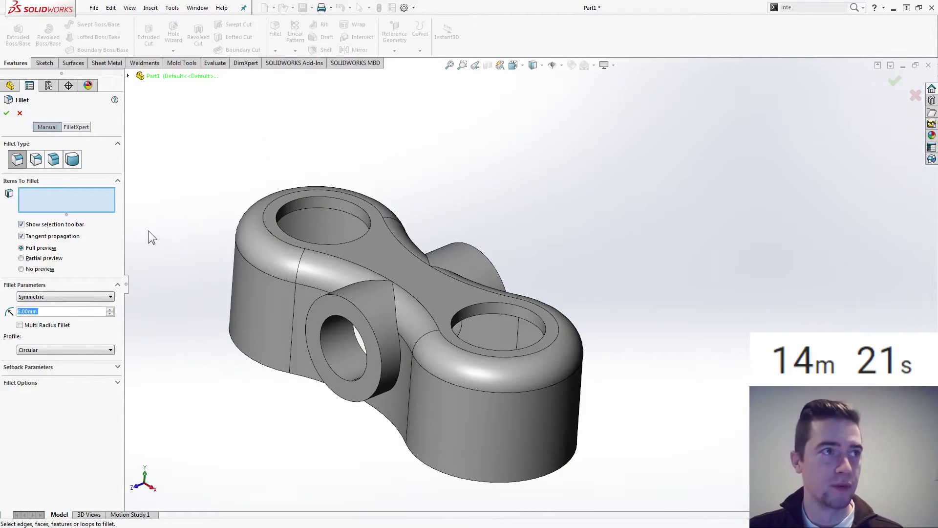
text(40)
key(Return)
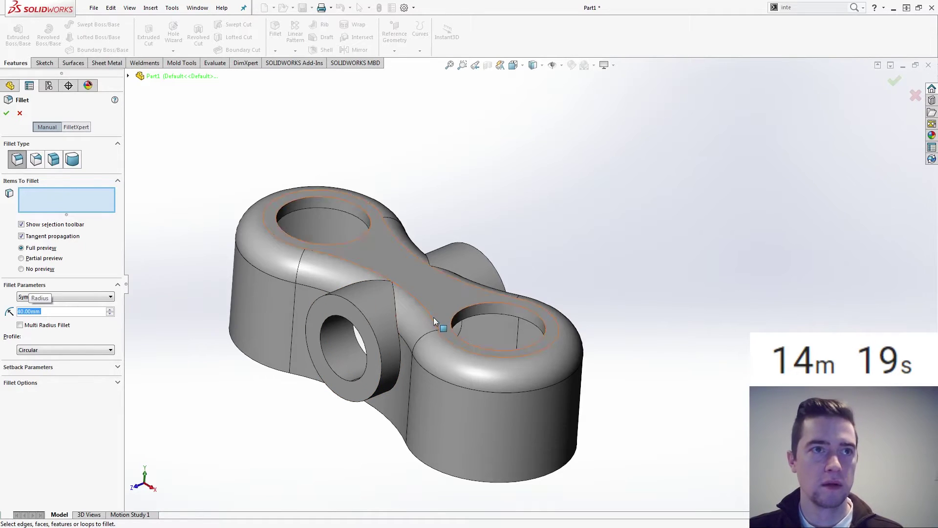
click(397, 321)
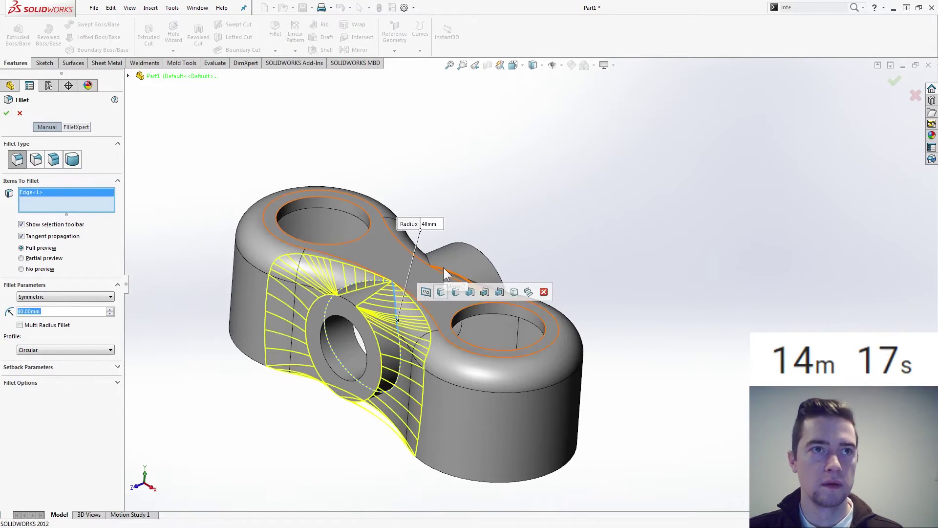
click(444, 268)
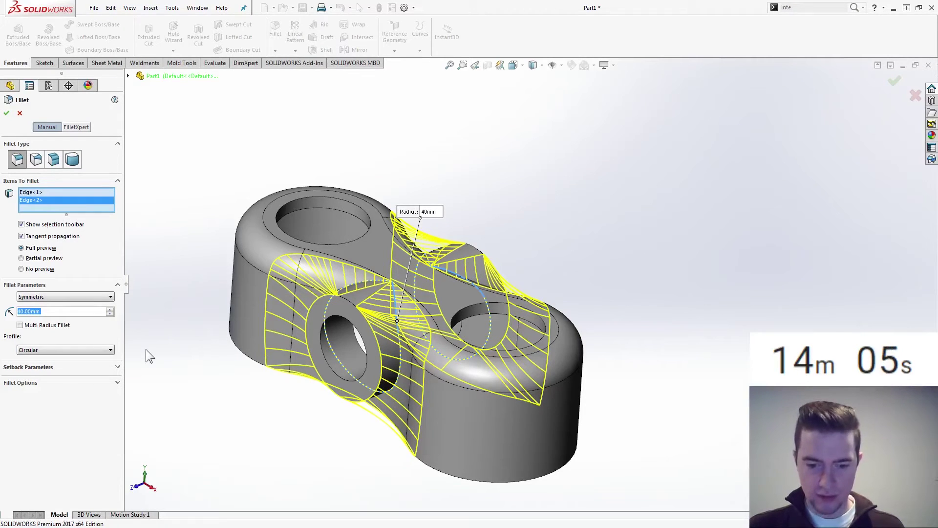
text(3)
key(Return)
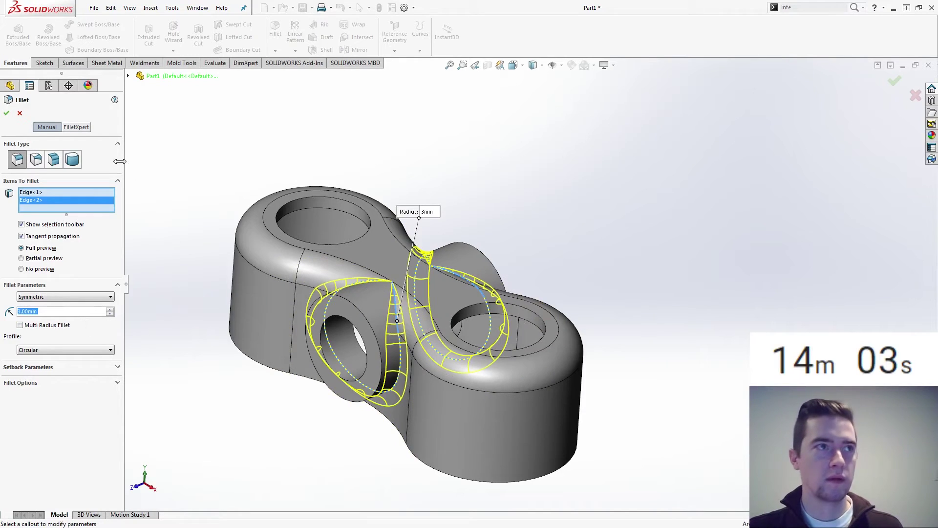
click(6, 113)
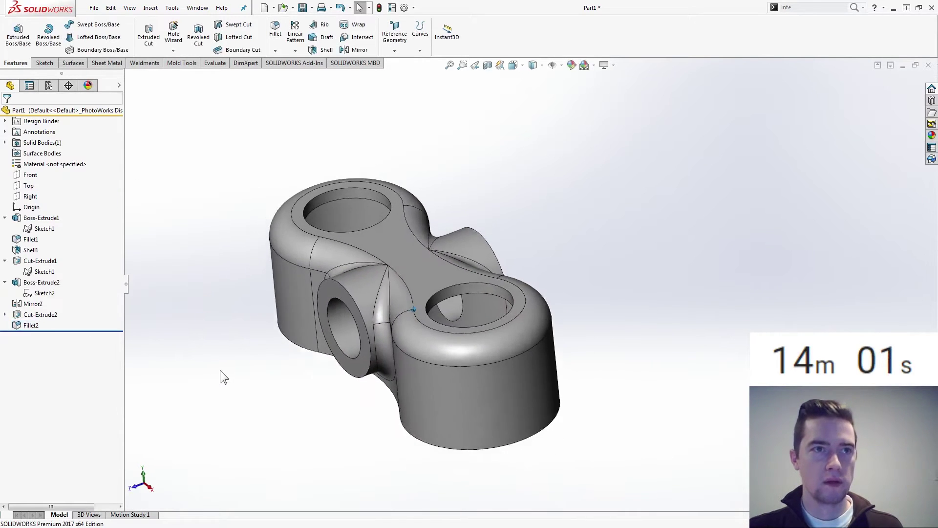
Examine the part from the underside and from above, checking the pipe openings, inside walls and new fillets.
key(Left)
key(Left)
key(Down)
key(Down)
key(Down)
key(Down)
key(Down)
key(Down)
key(Down)
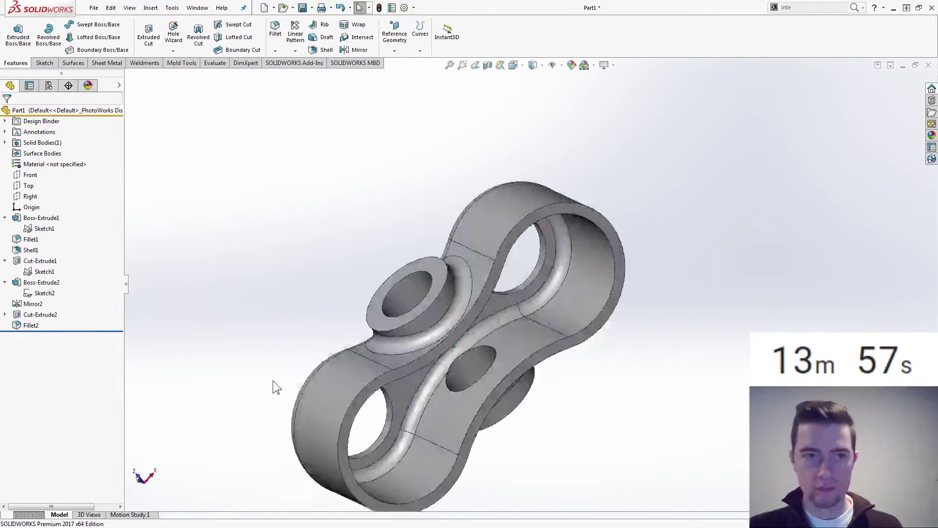
key(Up)
key(Up)
key(Up)
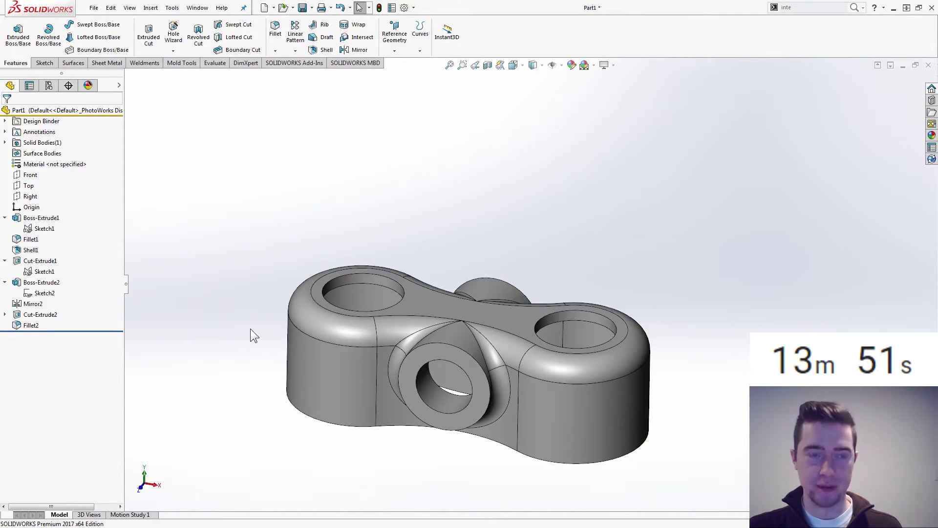
key(Up)
scroll(250, 328, down, 2)
key(Left)
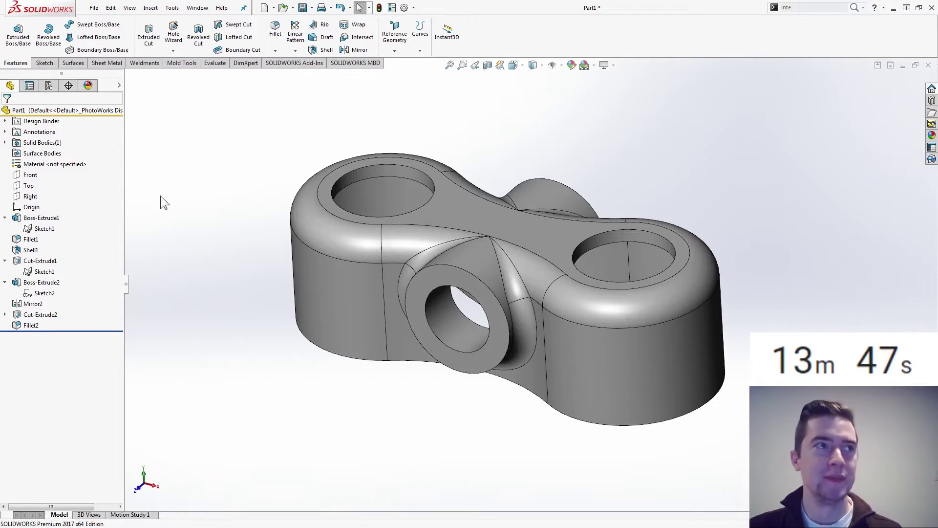
Assign the steel AISI 1020 as the part's material.
right_click(79, 165)
click(92, 173)
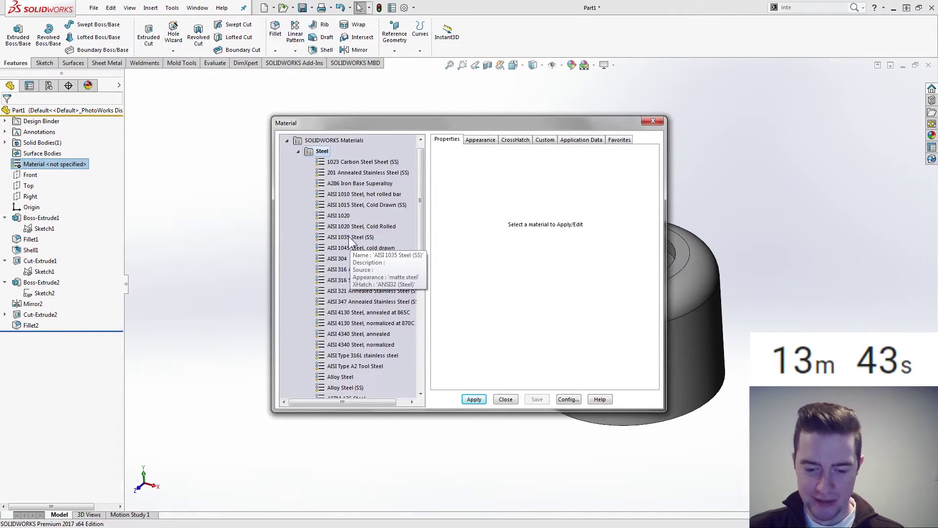
click(342, 216)
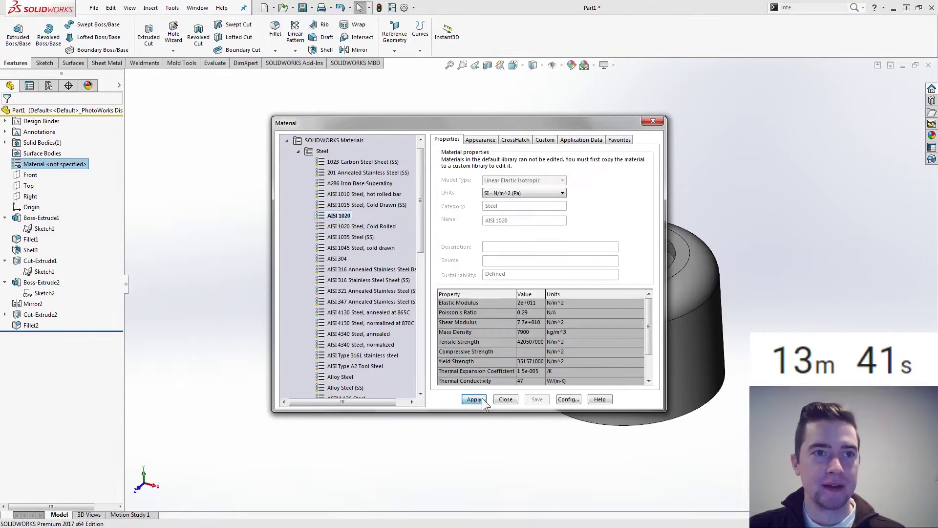
click(485, 400)
click(503, 399)
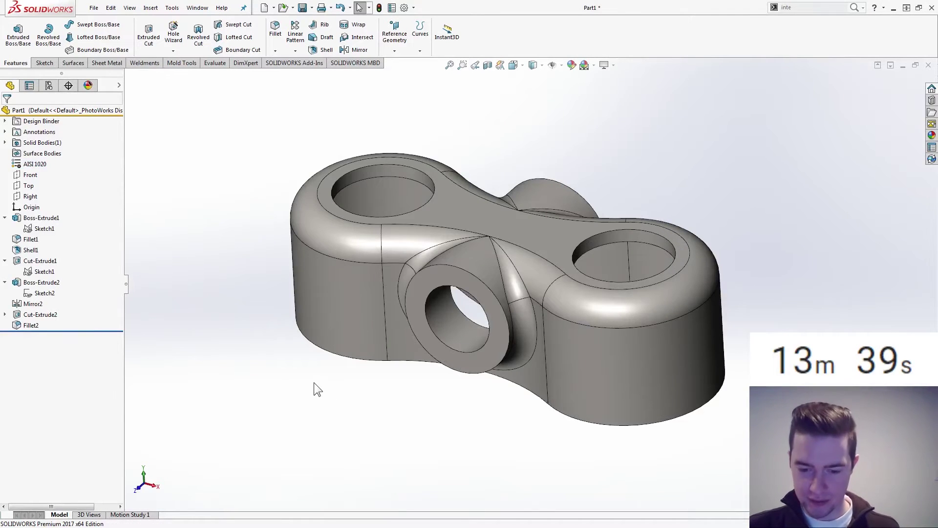
Inspect the part's interior in section views cut through the Front, Top and Right planes.
middle_drag(314, 383, 309, 382)
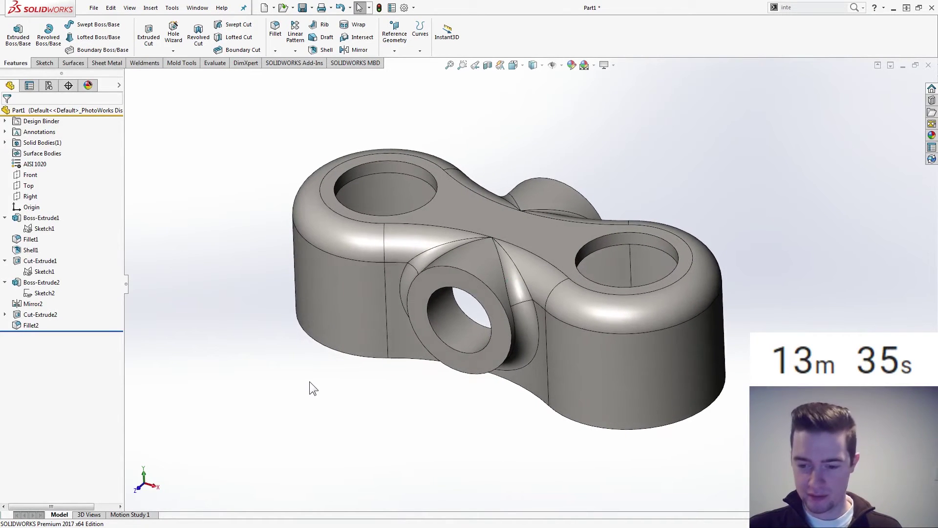
click(487, 65)
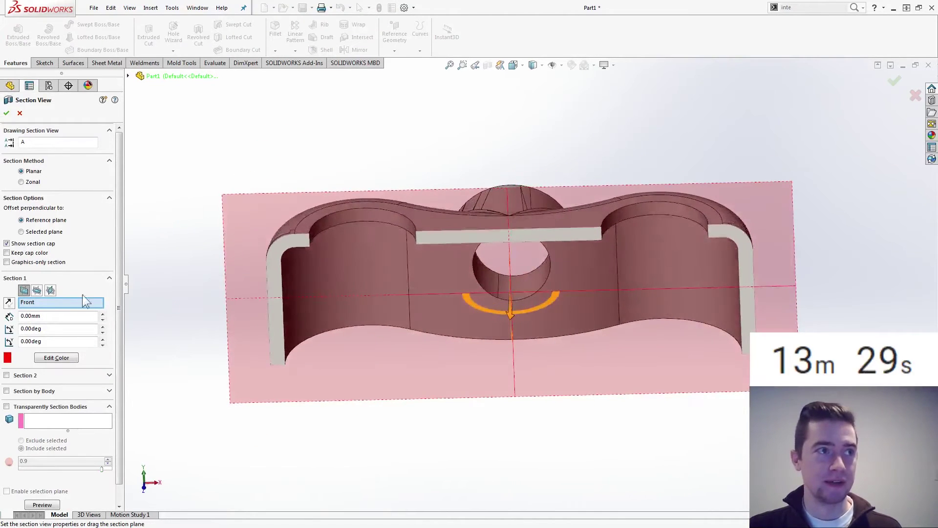
click(37, 290)
click(51, 291)
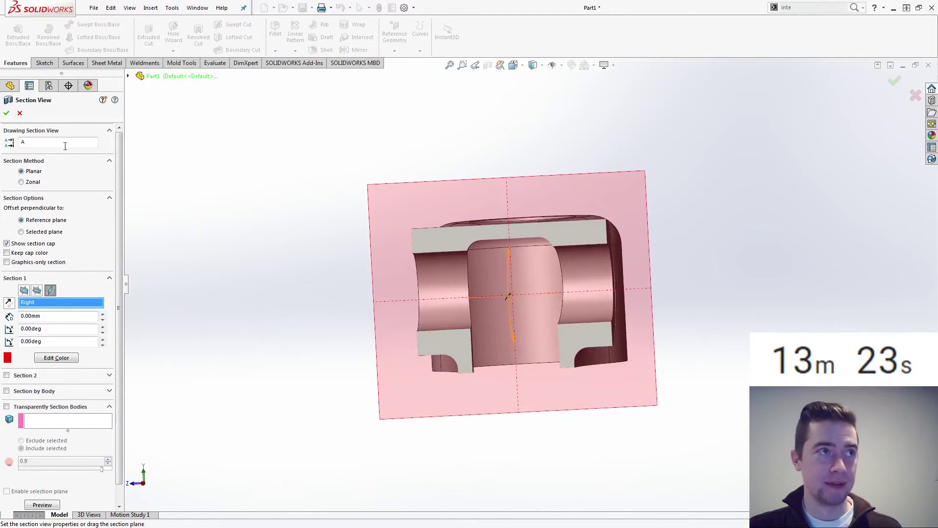
click(6, 113)
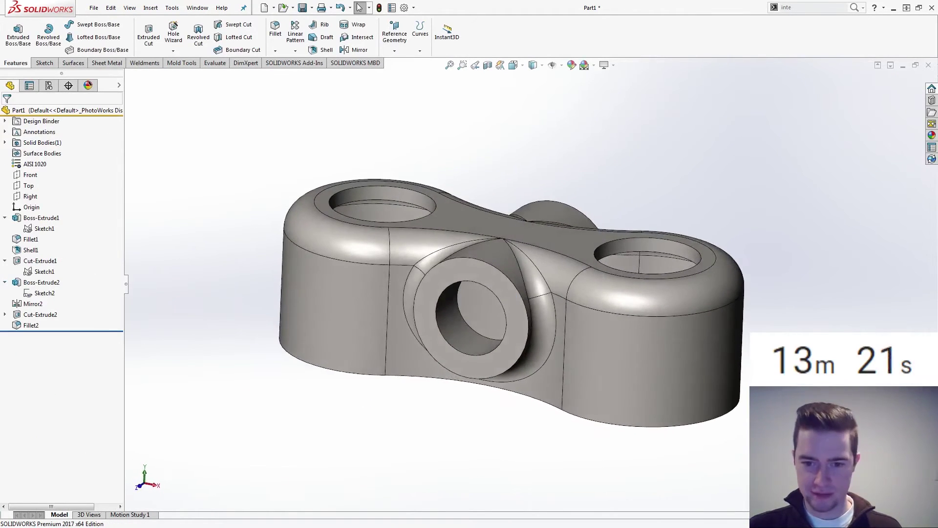
Switch to Adobe Acrobat Reader and bring up the Model-Mania-2011-Phase-2.pdf drawing.
click(341, 523)
click(206, 30)
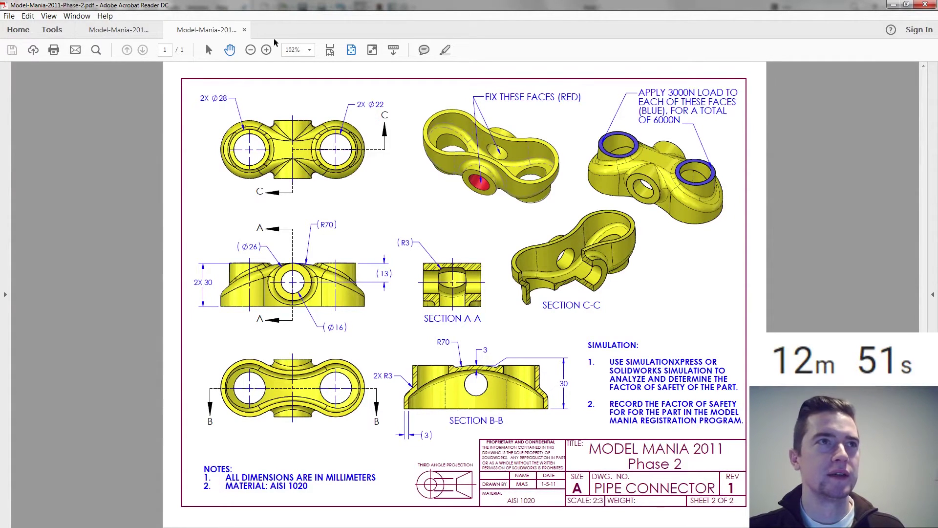
Switch back from the Phase 2 drawing to the part in SOLIDWORKS.
key(alt+Tab)
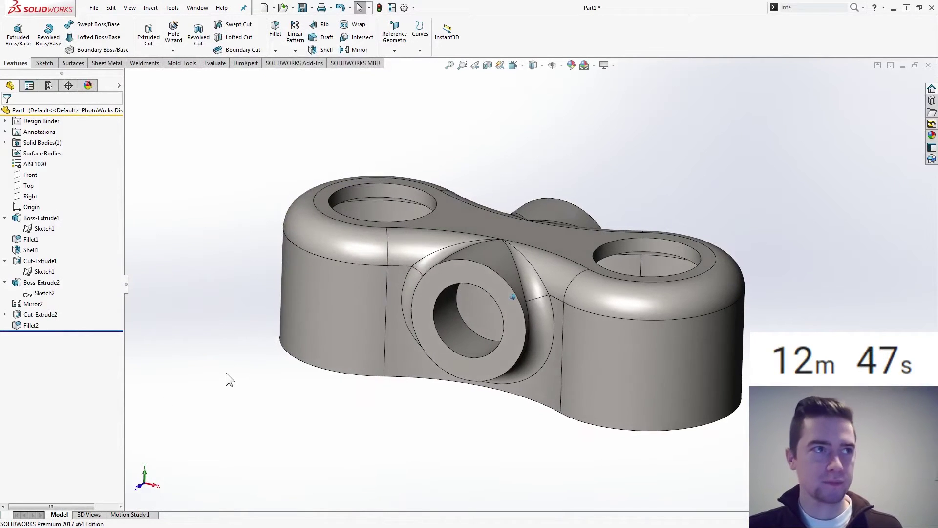
click(55, 228)
click(61, 185)
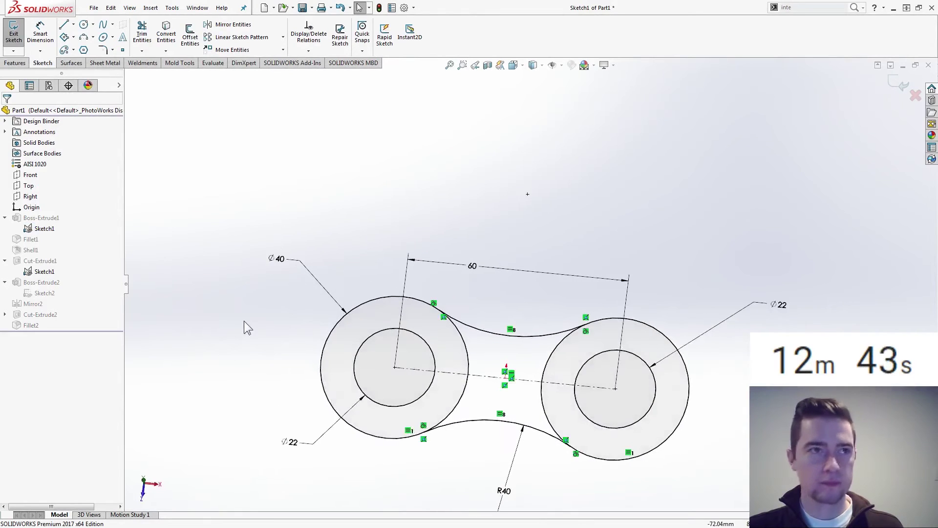
click(277, 258)
double_click(277, 259)
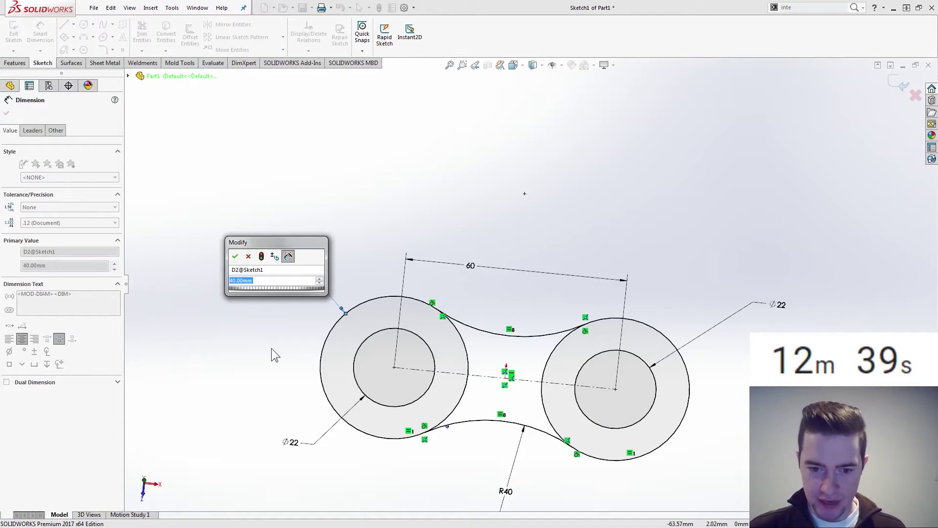
text(28)
key(Return)
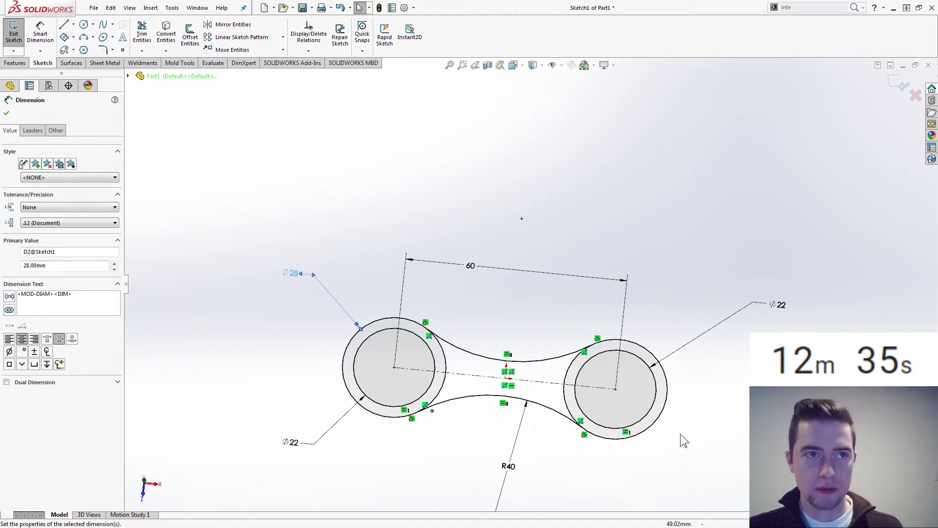
key(ctrl+8)
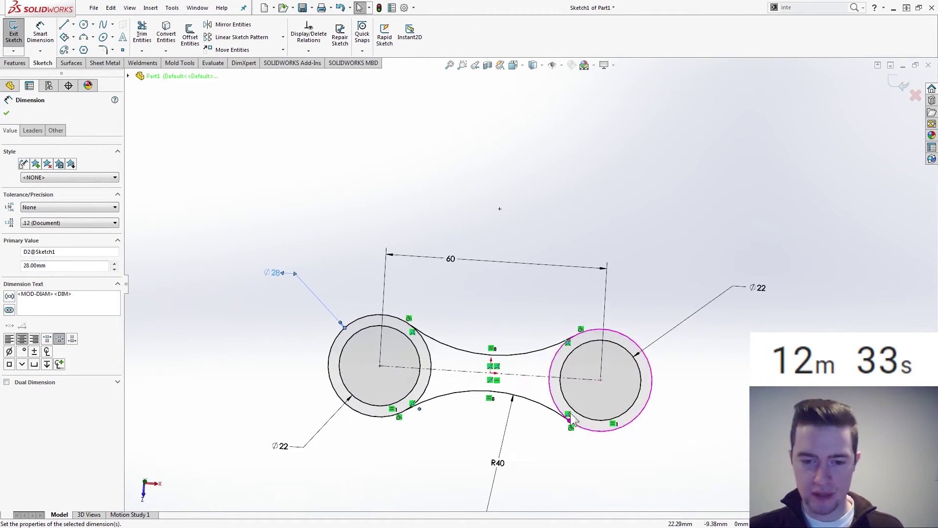
click(916, 96)
click(478, 273)
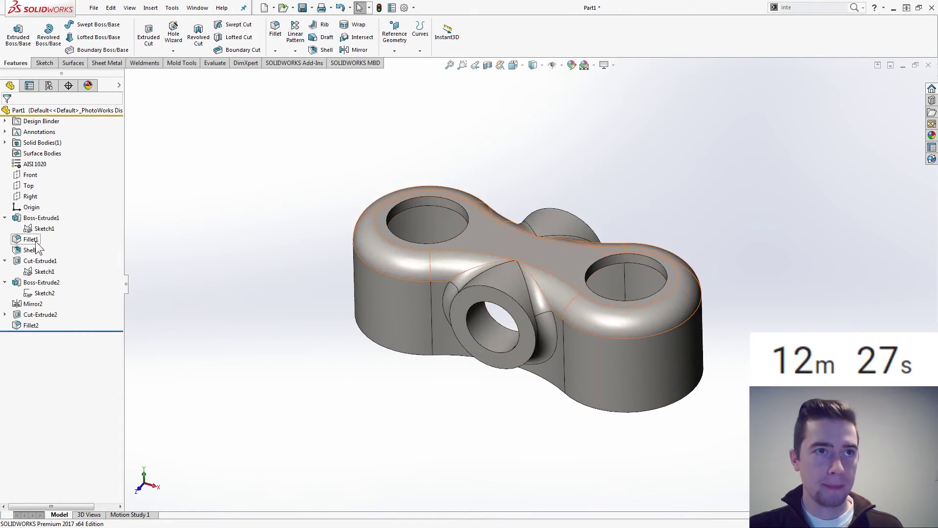
Roll the feature history back to just after the base extrusion, before the top-edge fillet.
click(36, 249)
click(68, 210)
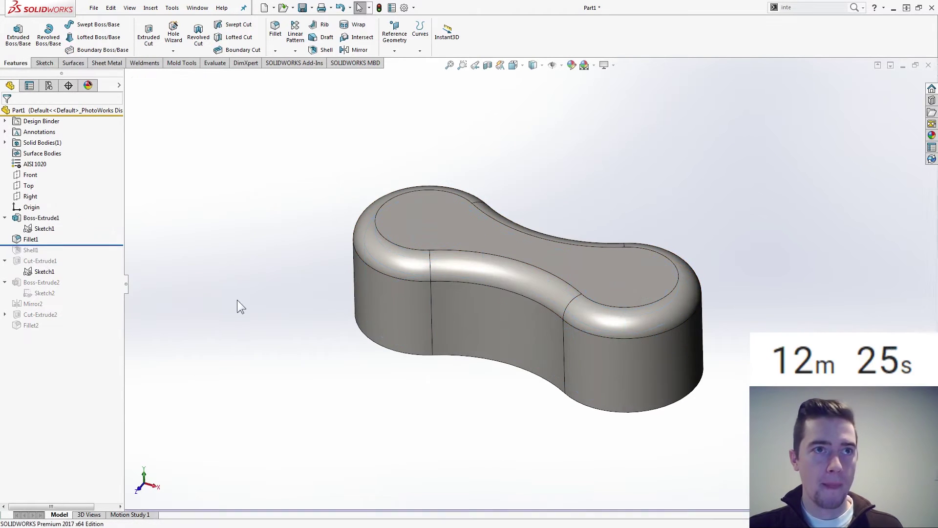
click(33, 239)
click(69, 199)
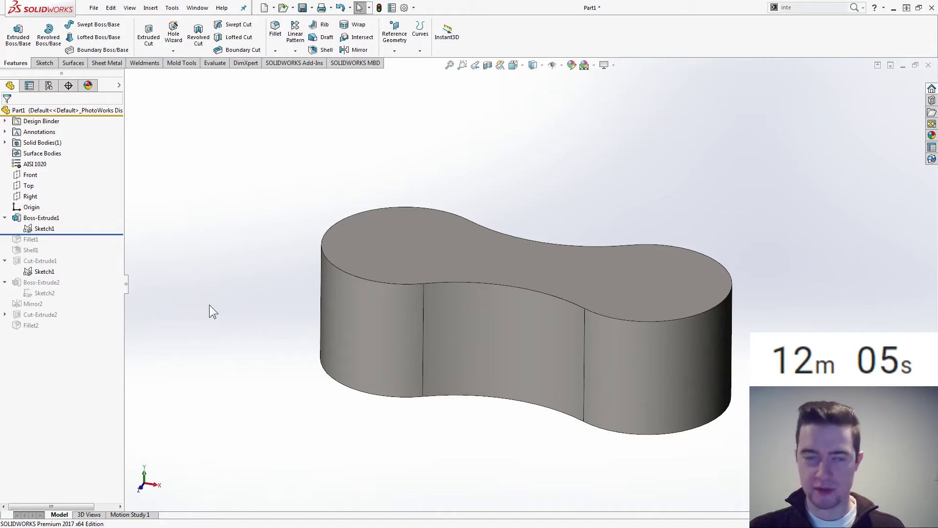
Sketch a circle about 93.4 mm in diameter on the Front plane, centred below the origin and reaching the body's top edge.
click(30, 177)
click(36, 149)
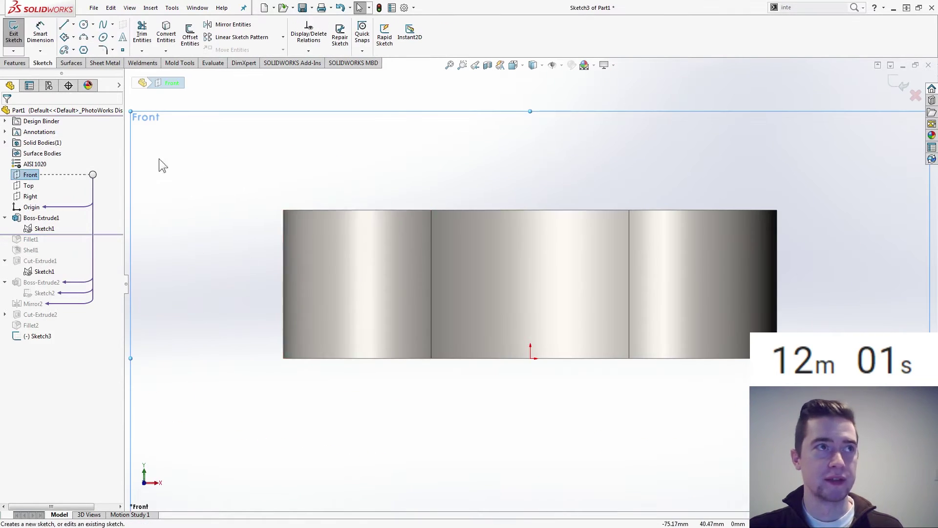
click(84, 25)
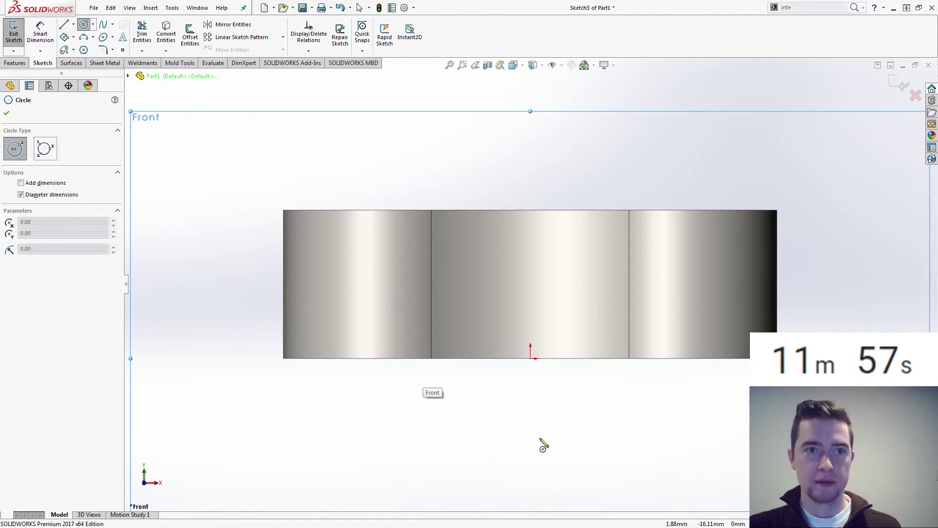
click(531, 441)
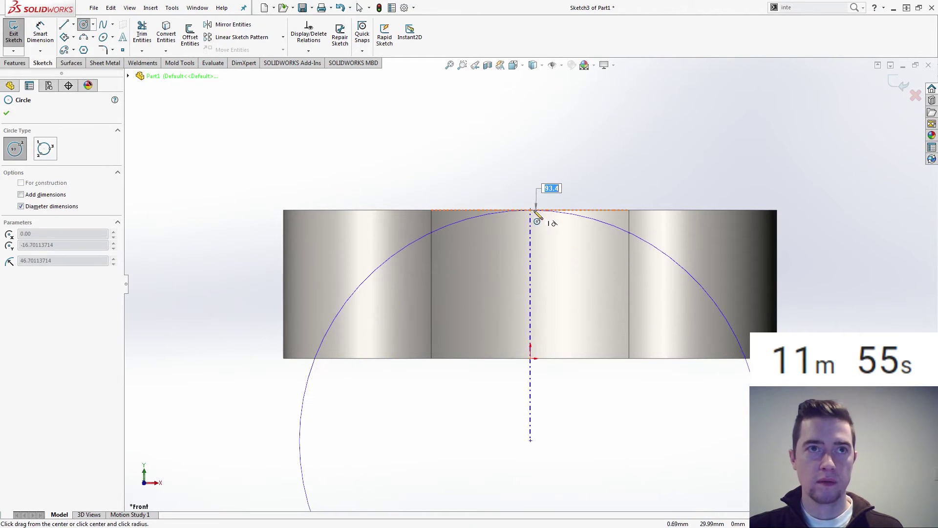
click(540, 214)
key(Escape)
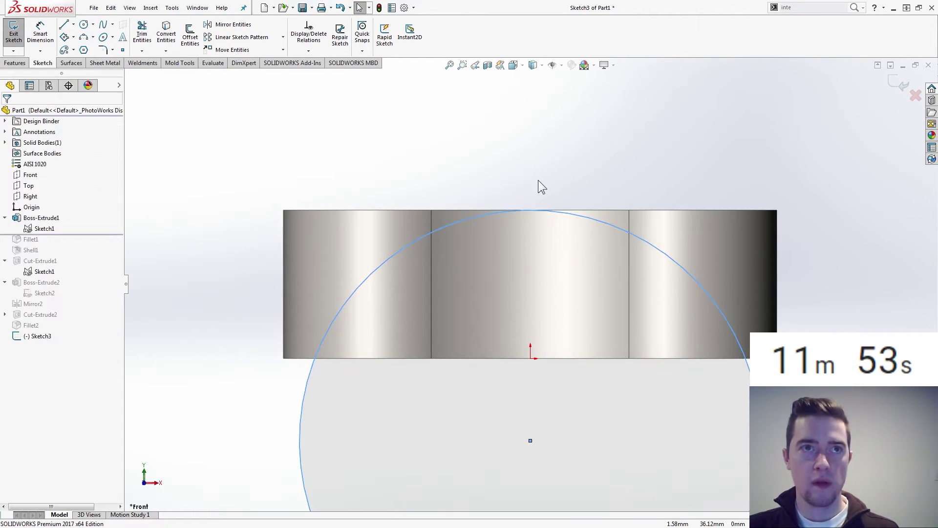
Dimension the circle, display the dimension as a radius and set it to 70 mm.
right_drag(535, 178, 536, 95)
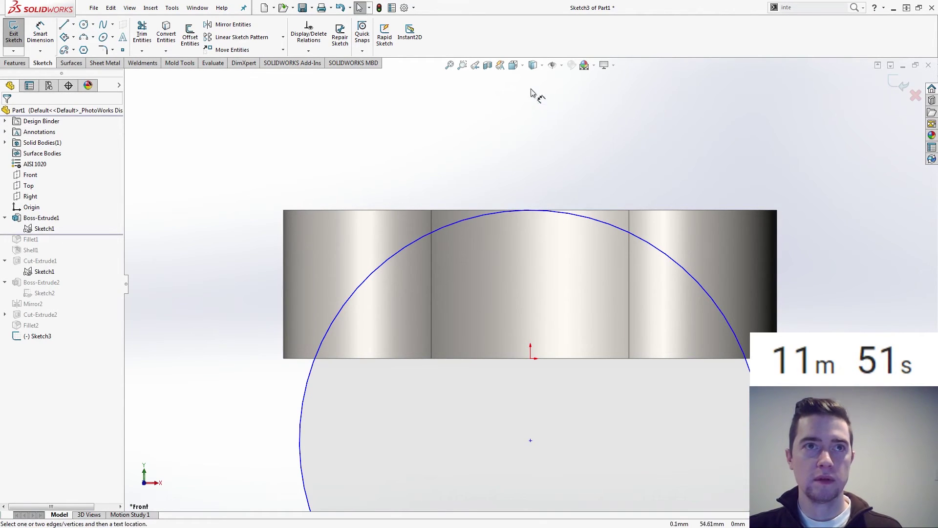
click(606, 223)
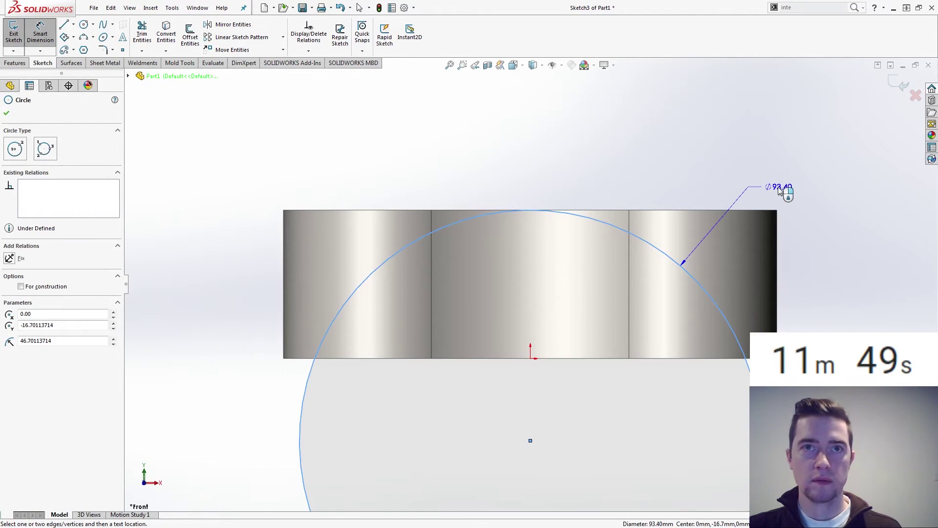
click(774, 185)
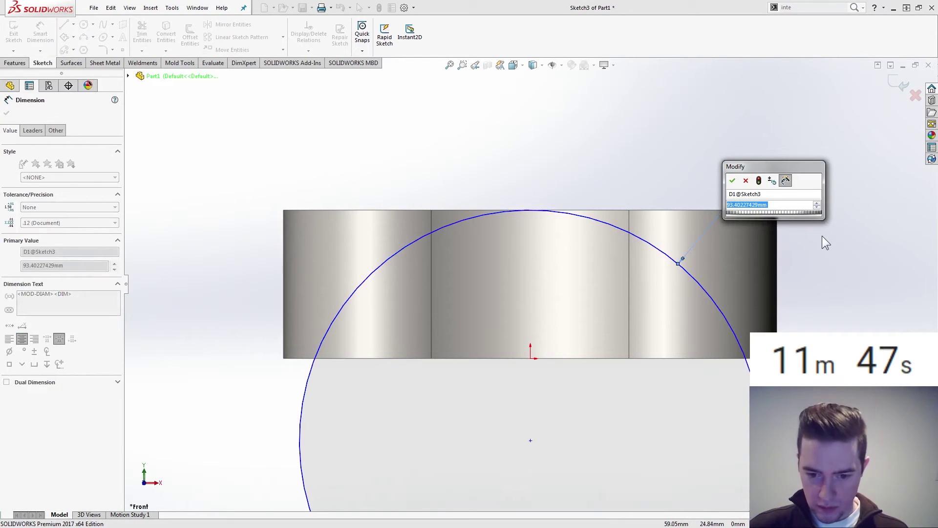
key(Return)
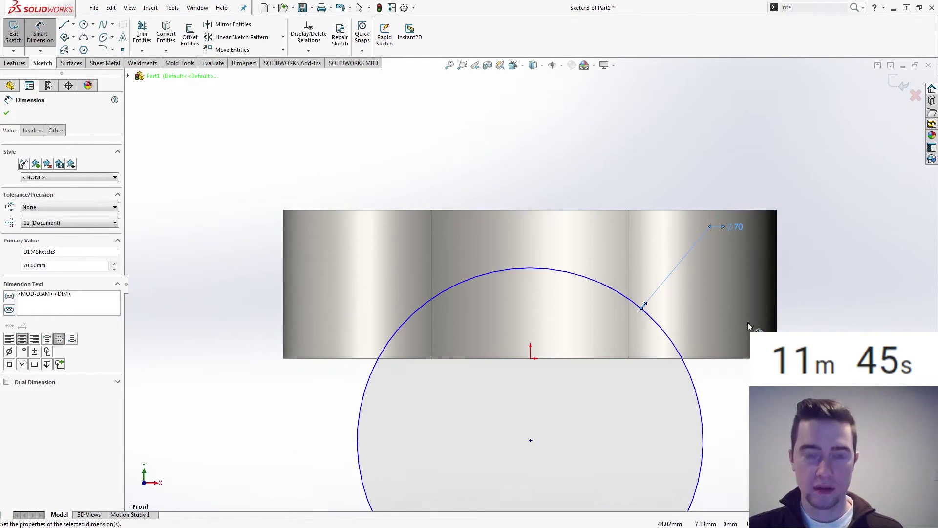
right_click(741, 230)
click(787, 305)
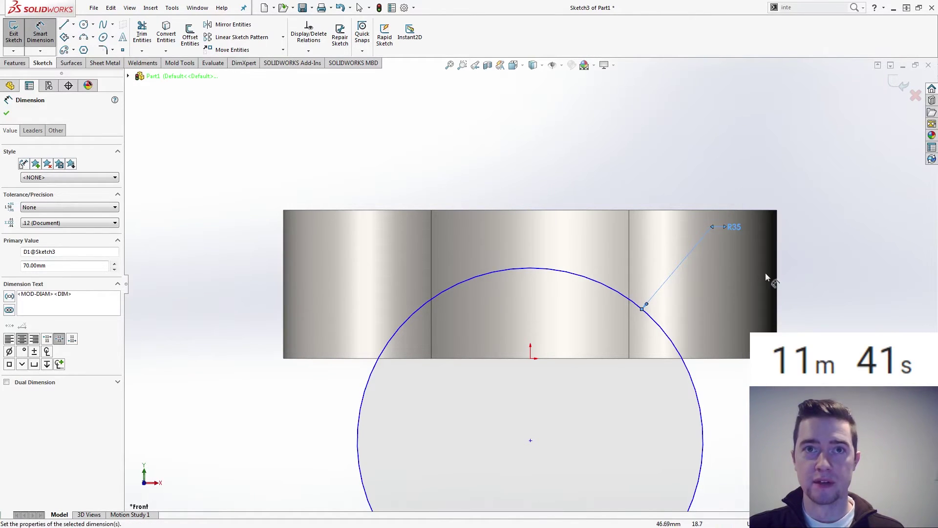
double_click(737, 229)
text(70)
key(Return)
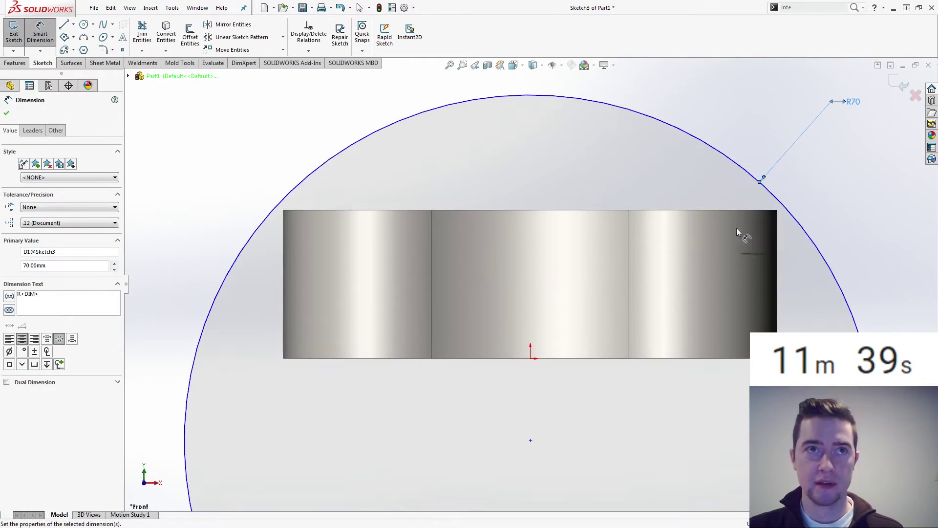
key(Escape)
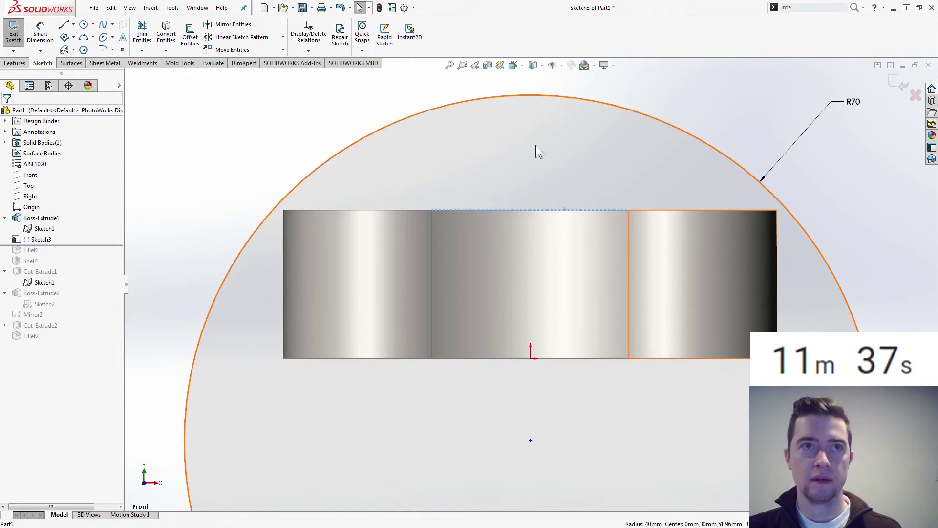
Make the circle tangent to the body's top edge and align its centre vertically with the origin.
ctrl+click(516, 95)
click(545, 38)
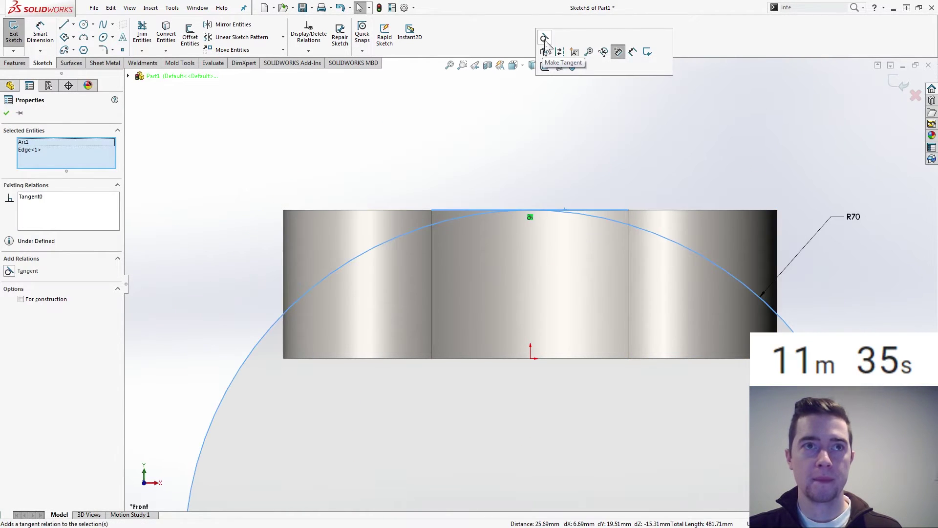
click(597, 162)
scroll(543, 431, up, 2)
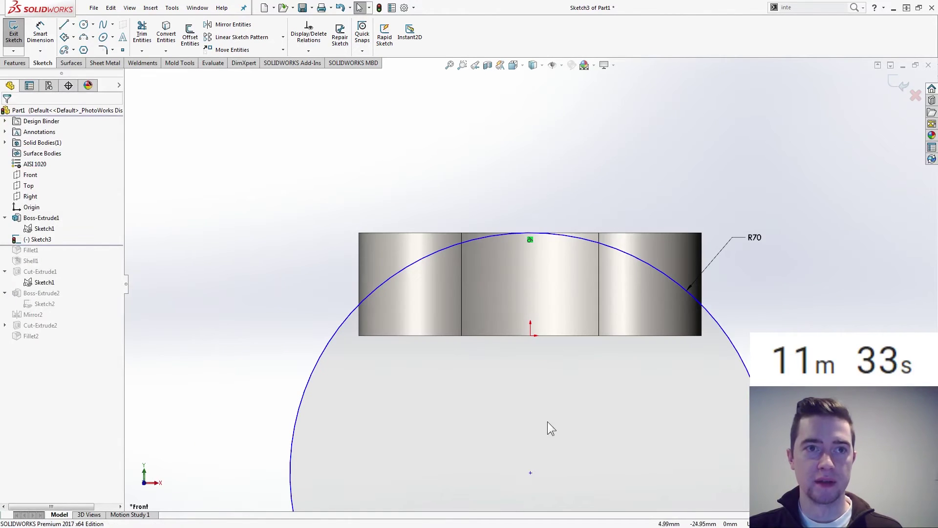
click(530, 474)
ctrl+click(530, 335)
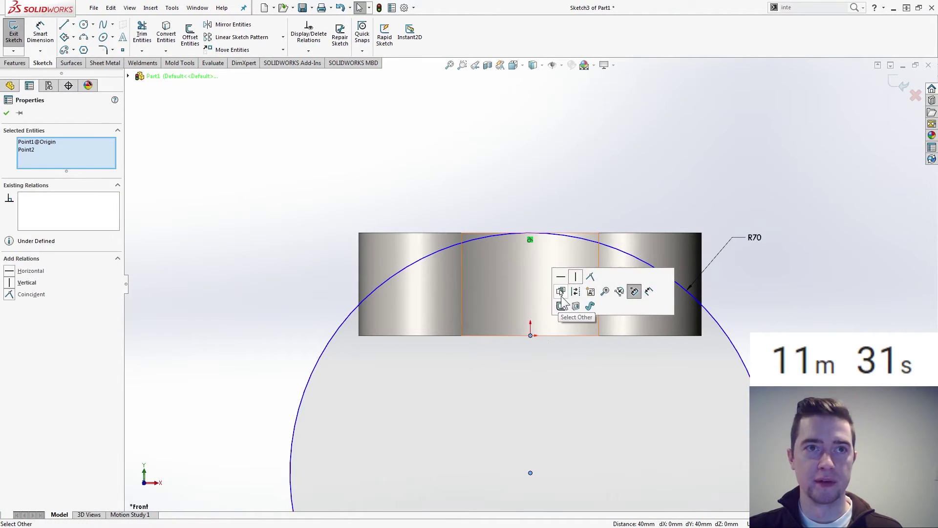
click(576, 281)
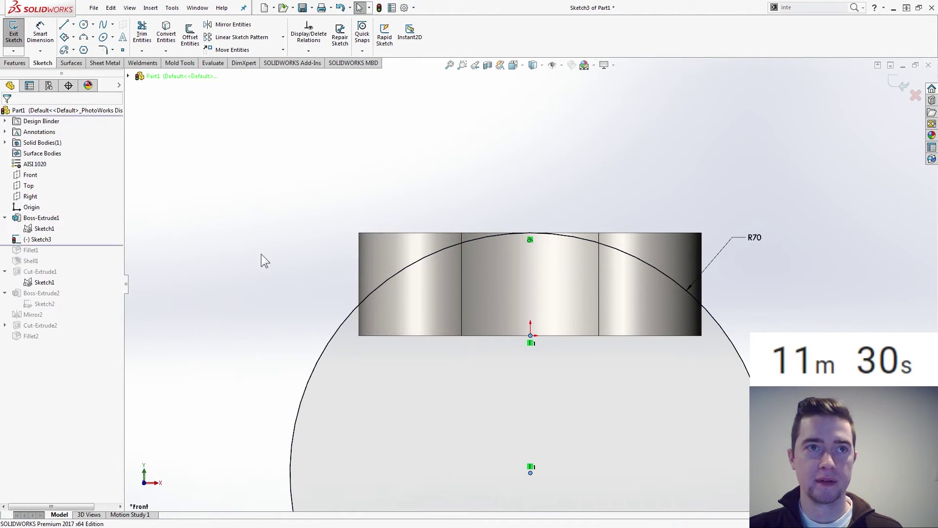
Cut the body with the R70 circle sketch using Through All - Both, removing the material above the arc.
click(16, 64)
click(149, 34)
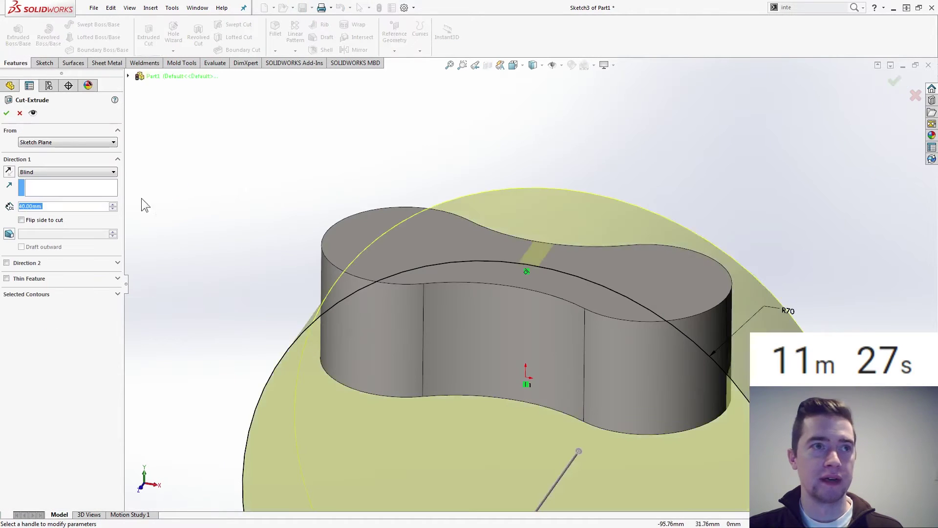
click(65, 173)
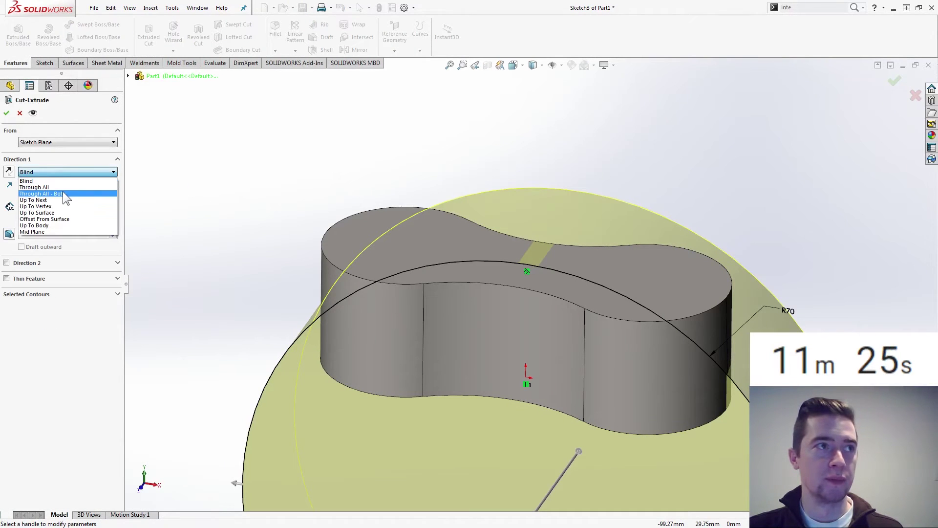
click(63, 192)
key(Return)
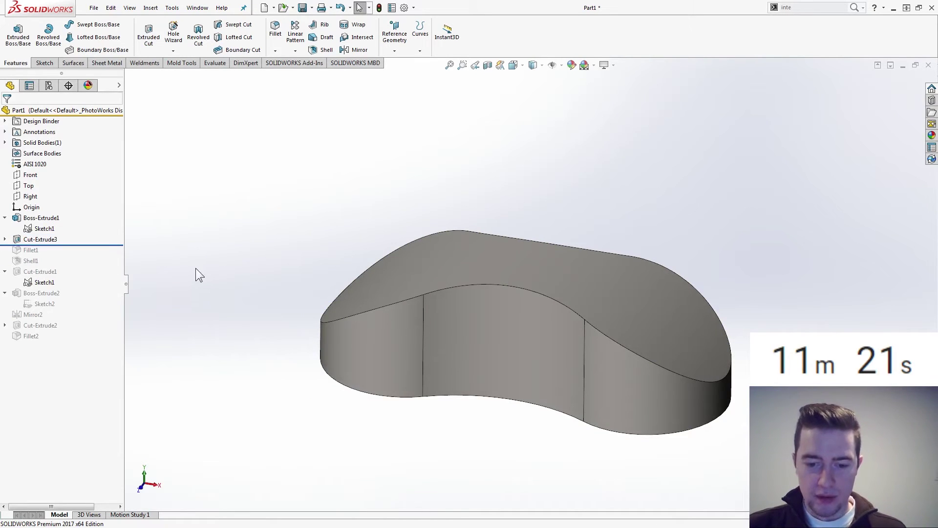
Roll the history forward past Fillet1 and repair that fillet by selecting the curved top edge, keeping the 6 mm radius.
drag(68, 246, 69, 255)
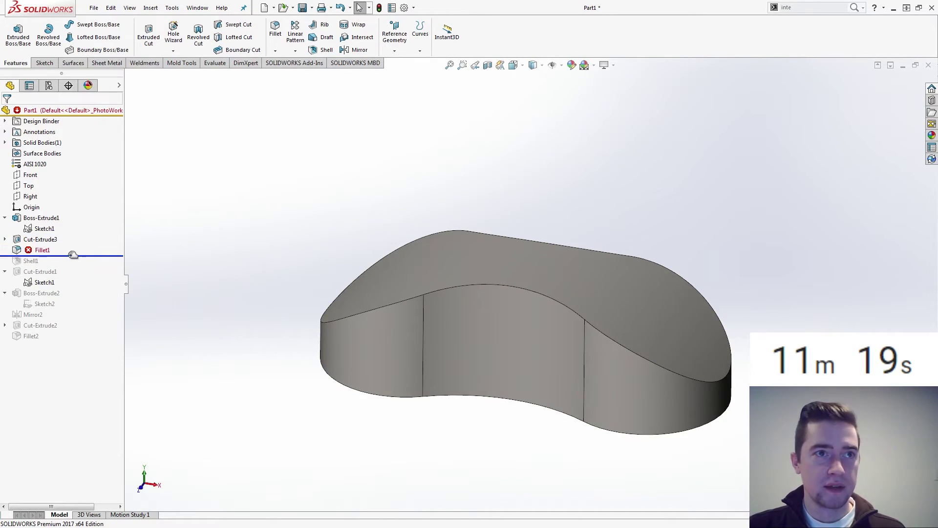
click(35, 250)
click(39, 205)
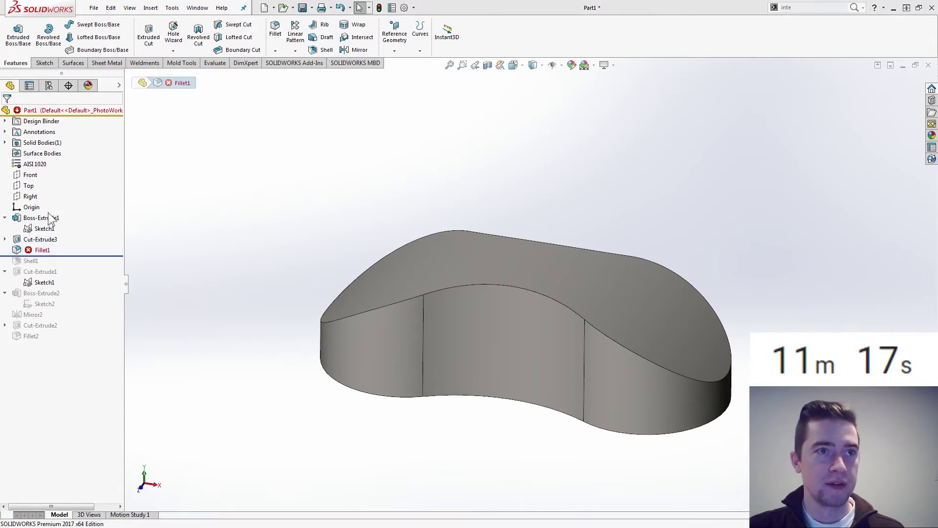
click(353, 317)
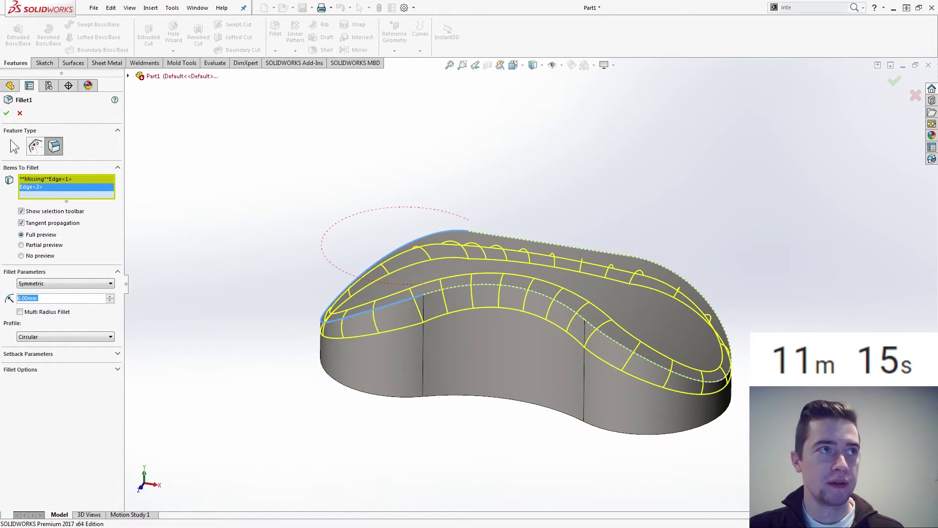
click(6, 113)
key(Return)
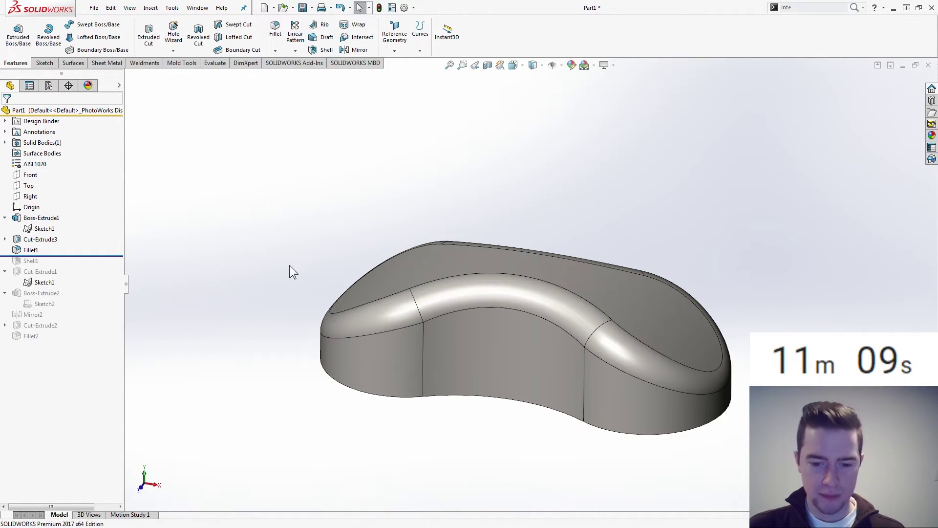
Roll the history forward past the shell and check the hollowed underside and the arched top.
drag(96, 256, 96, 267)
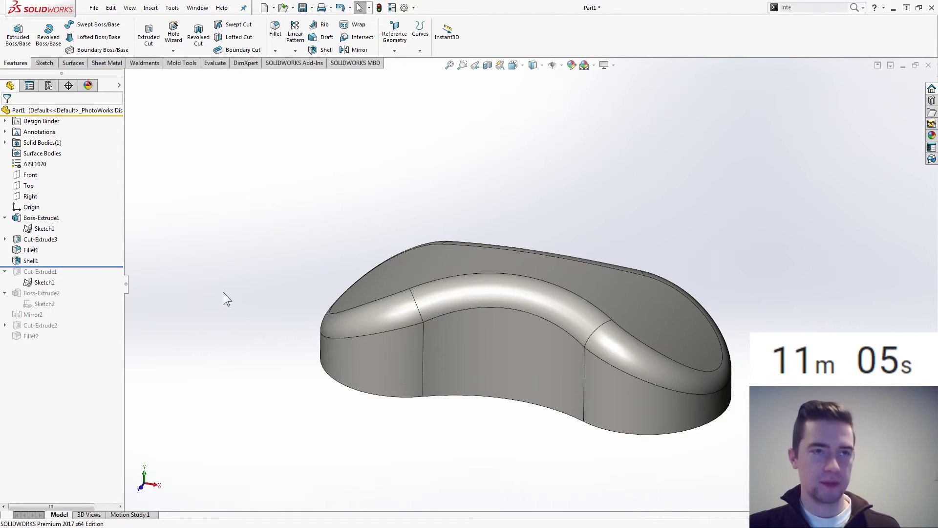
key(Up)
key(Up)
key(Up)
key(Up)
key(Up)
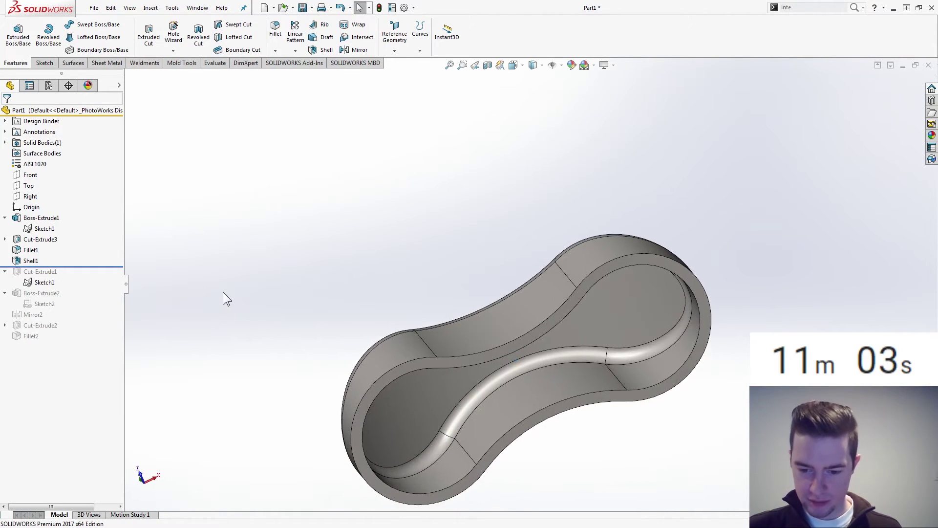
key(Down)
key(Down)
key(Down)
key(Down)
key(Down)
key(Down)
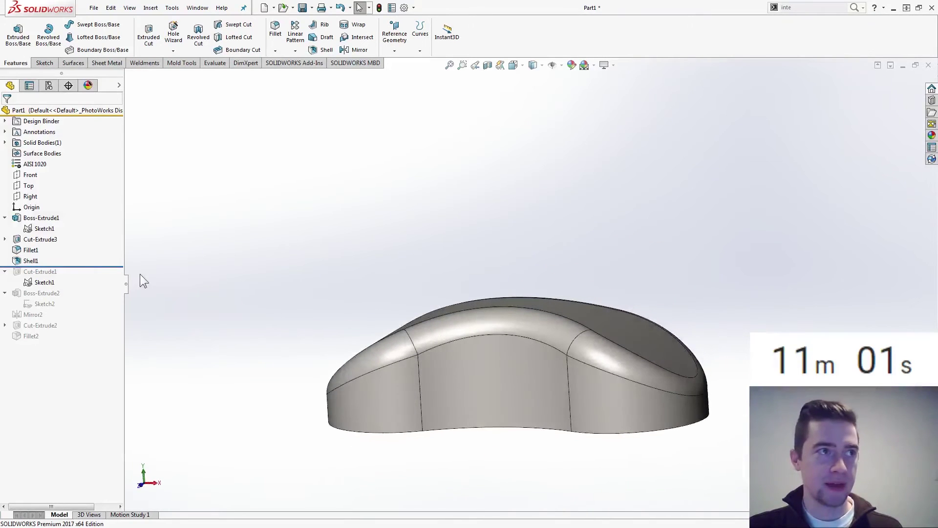
Roll the history forward past the cut for the two circular openings and check them from above.
key(Down)
key(Down)
key(Down)
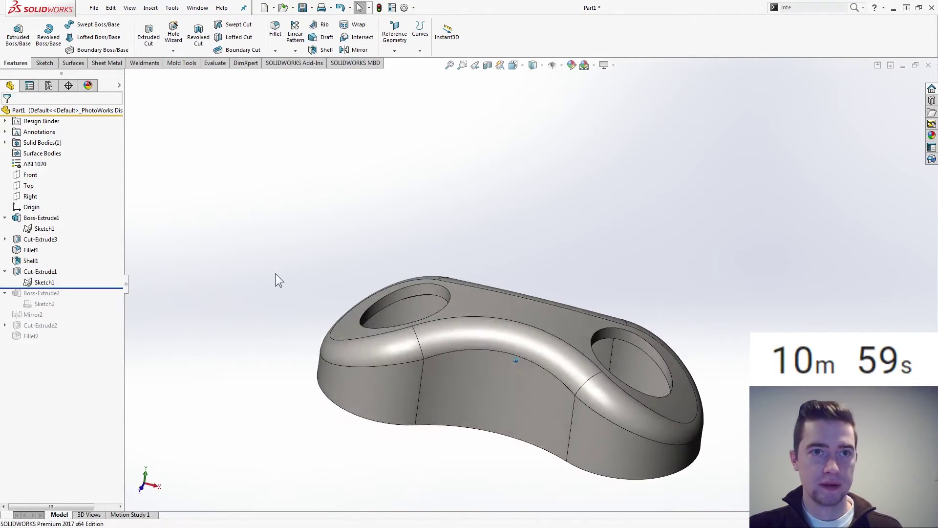
key(Up)
key(Up)
key(Up)
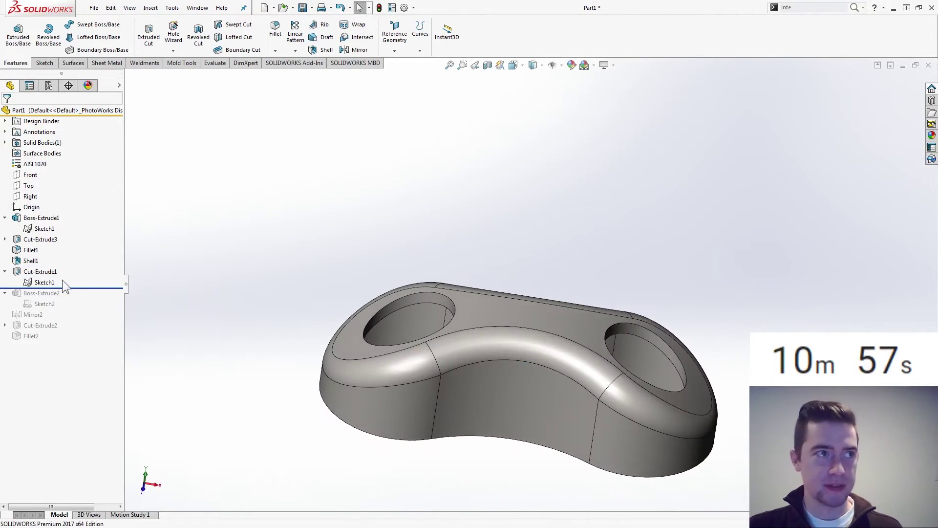
click(45, 282)
key(Up)
key(Up)
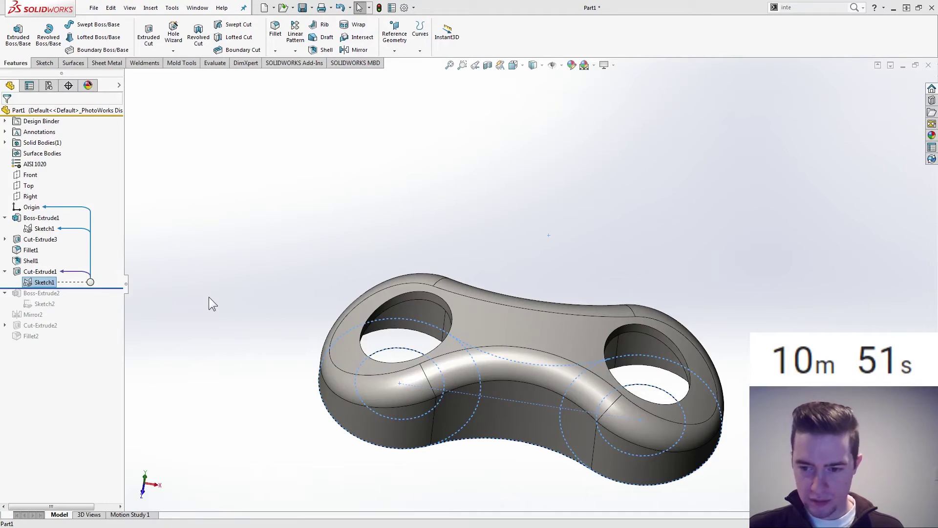
click(197, 284)
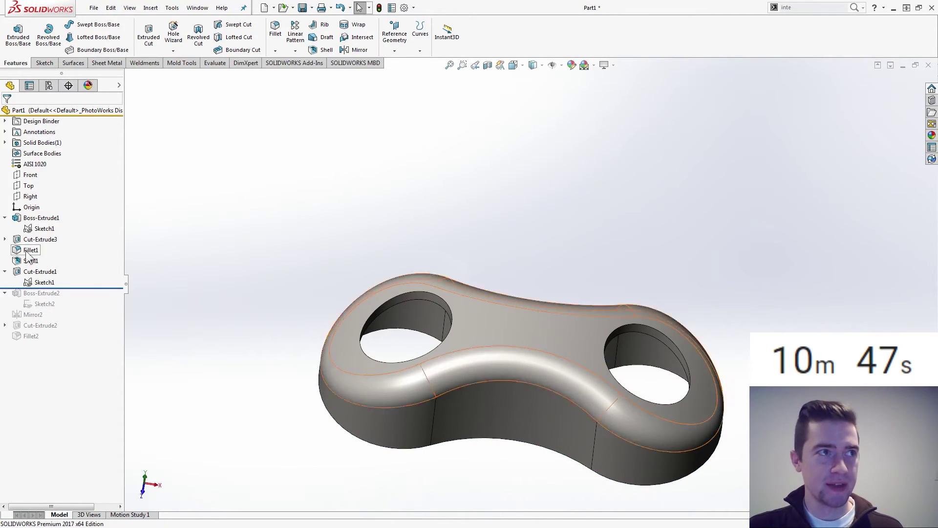
Start a sketch on the Top plane and draw a 28 mm diameter circle centred on the left opening.
click(27, 189)
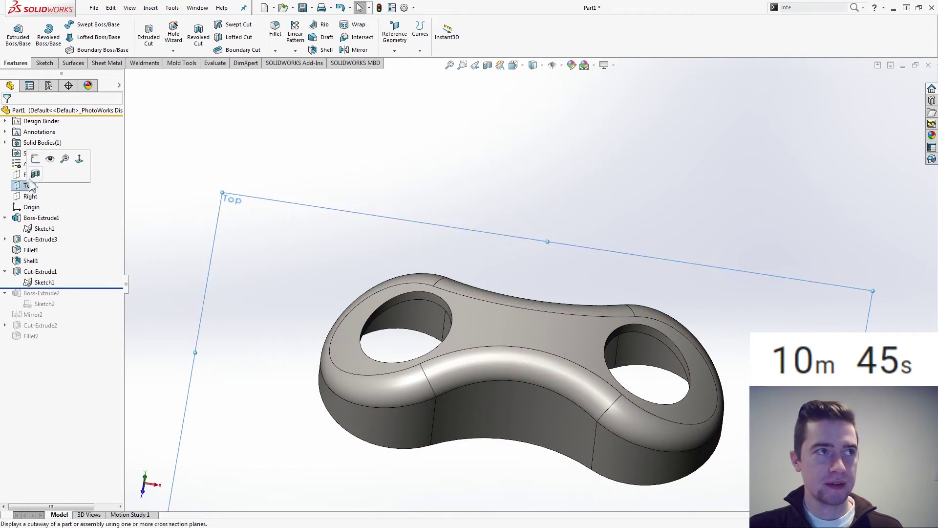
click(35, 160)
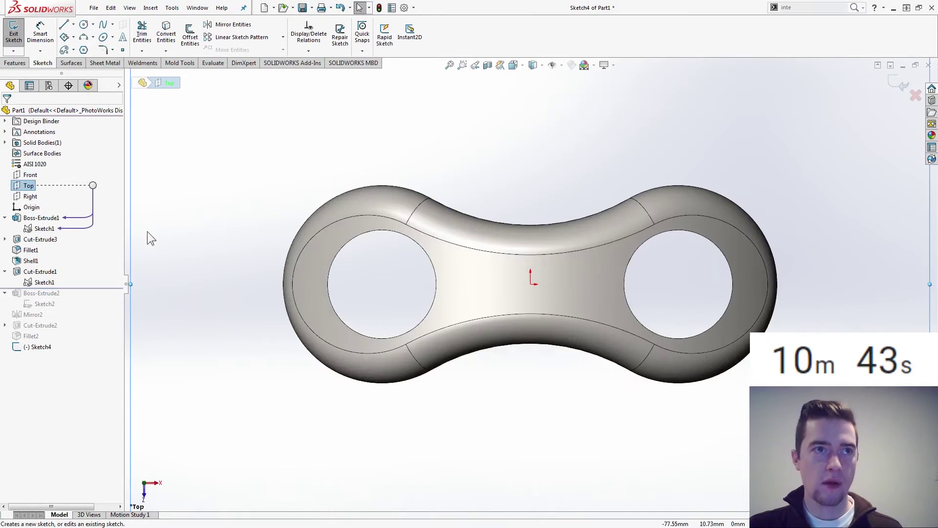
click(84, 24)
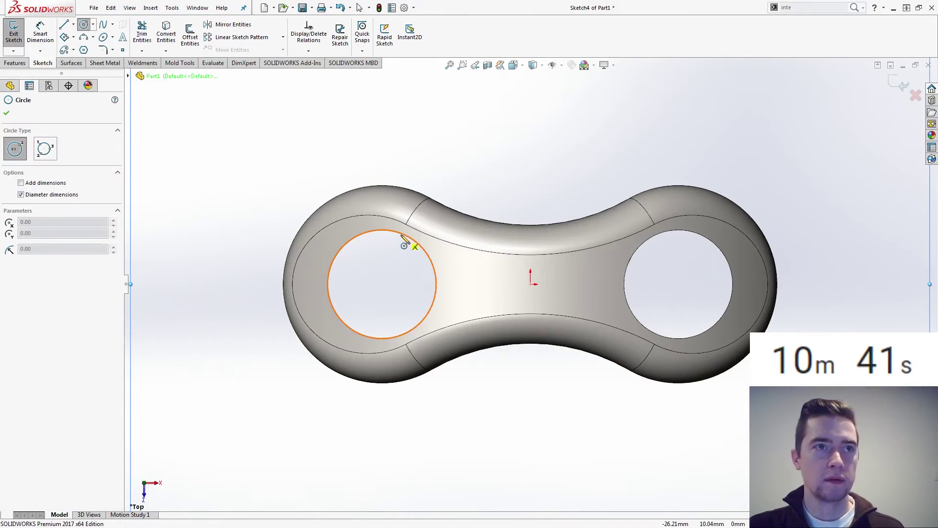
click(382, 284)
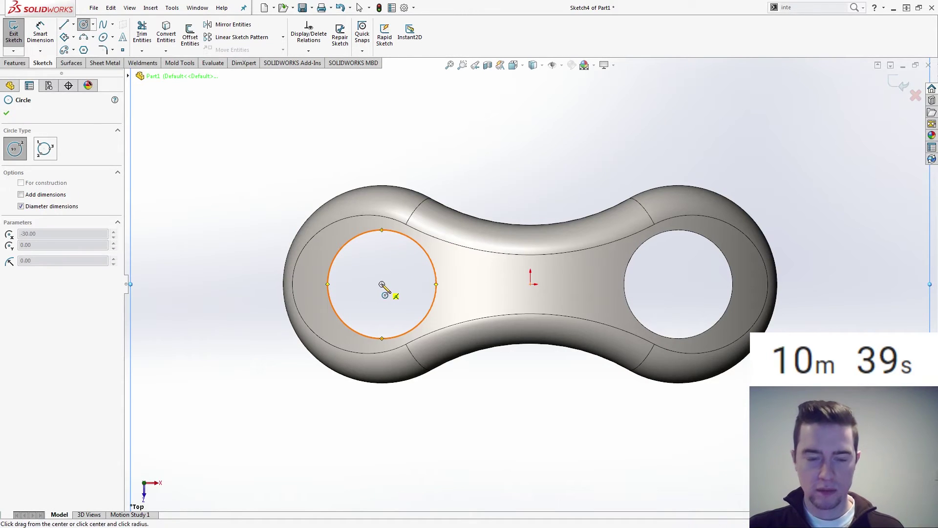
click(338, 235)
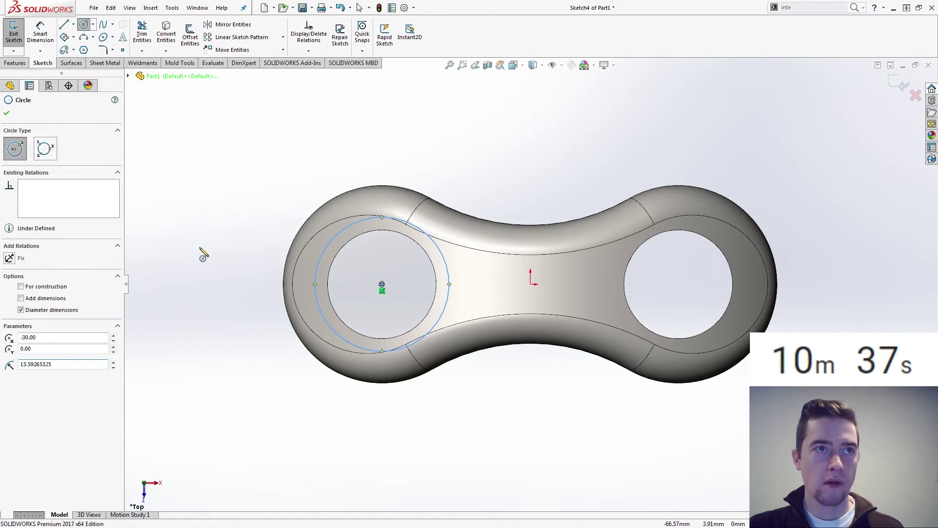
right_drag(203, 281, 202, 216)
click(329, 244)
click(274, 177)
text(28)
key(Return)
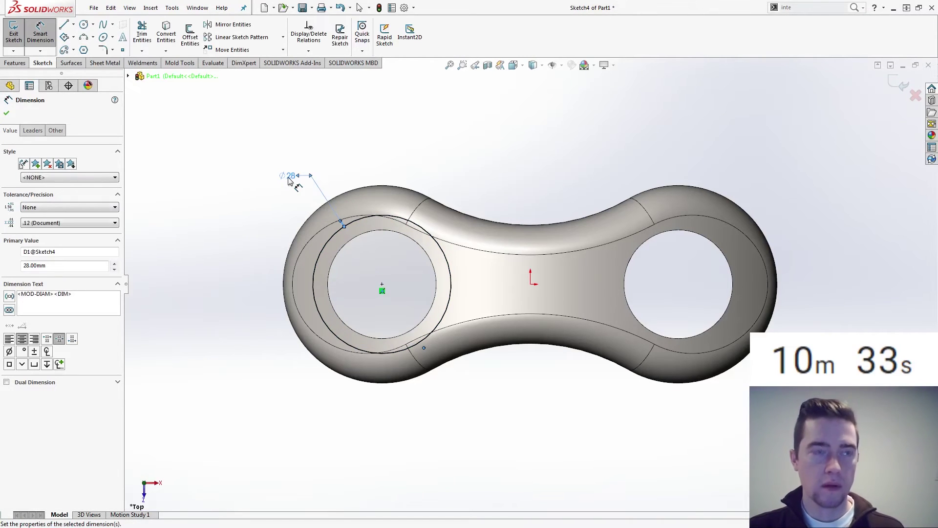
key(Escape)
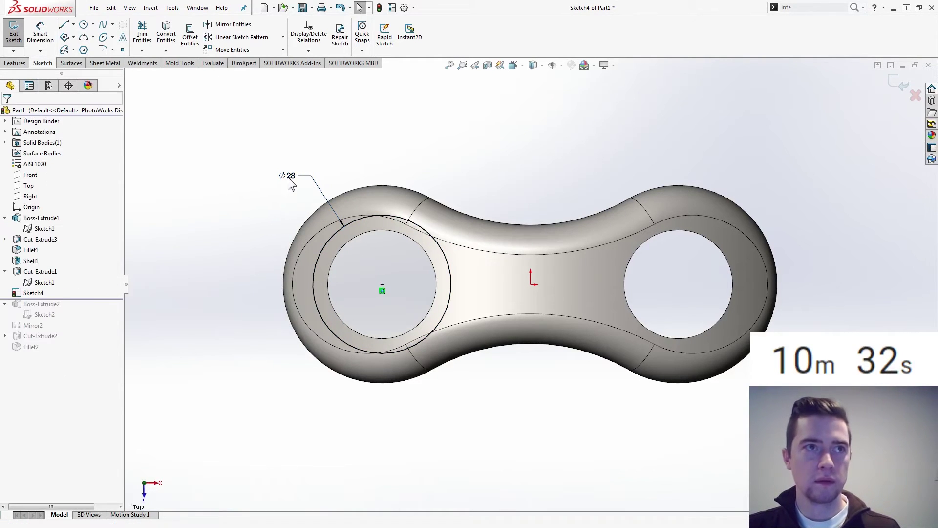
Draw a second circle centred on the right opening, make it equal to the 28 mm circle, and close the sketch.
click(83, 24)
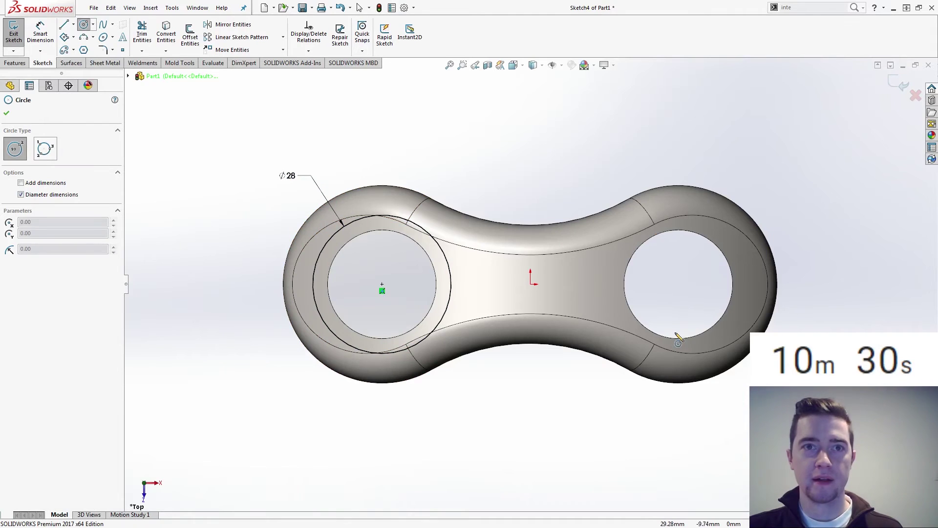
click(678, 284)
click(735, 337)
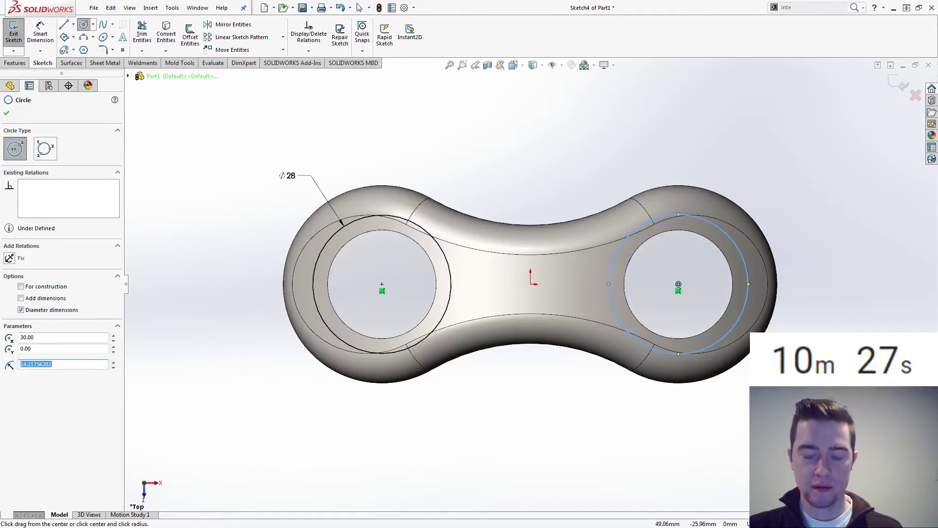
key(Escape)
click(677, 353)
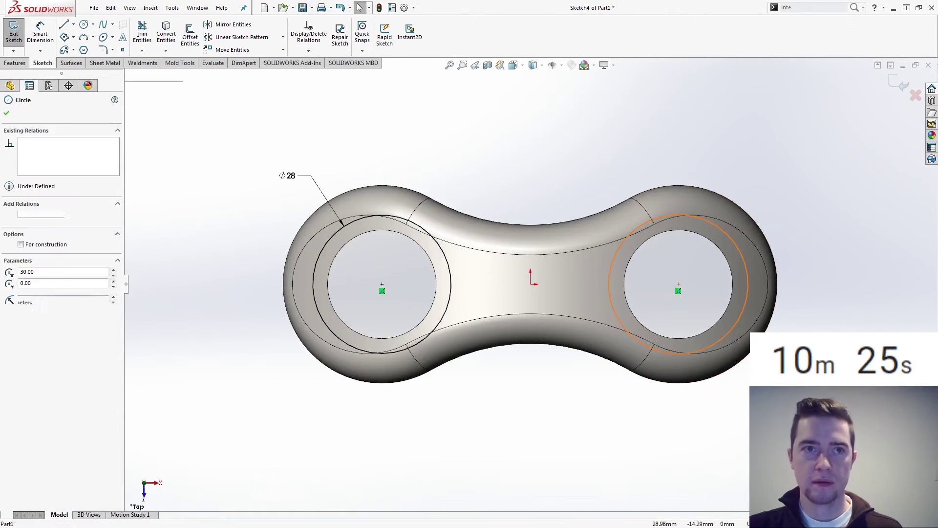
ctrl+click(448, 319)
click(549, 268)
click(876, 116)
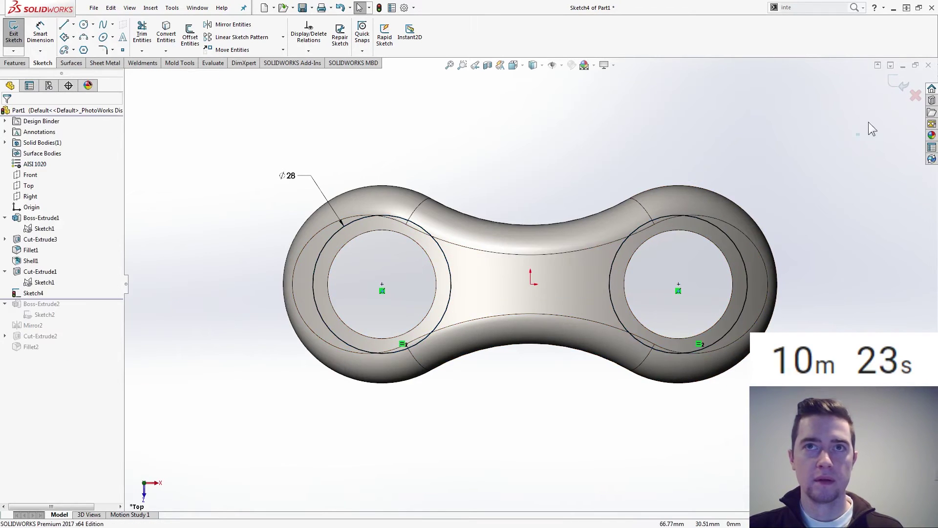
click(900, 84)
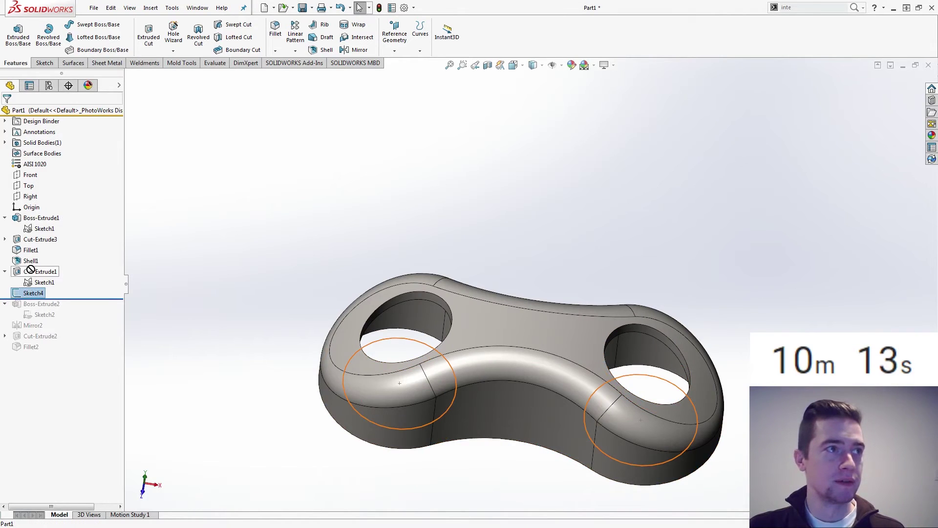
Delete the sketch containing the two 28 mm circles.
click(33, 293)
right_click(32, 292)
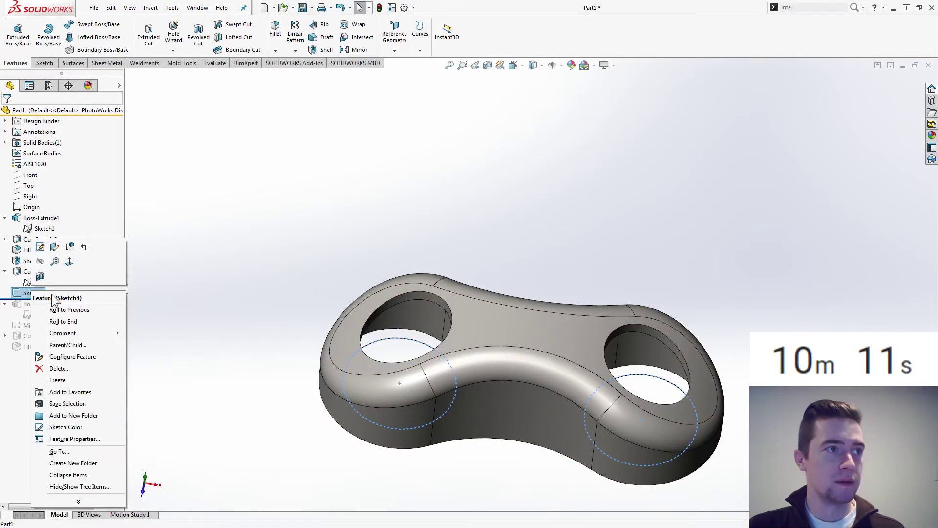
click(65, 367)
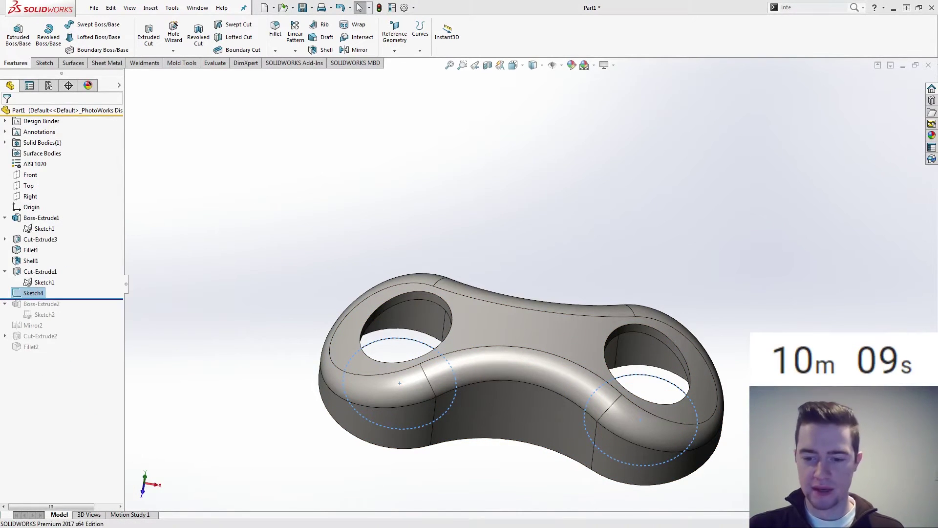
key(Return)
Roll the history back to just before Fillet1 and start a new sketch on the Top plane.
drag(70, 288, 58, 247)
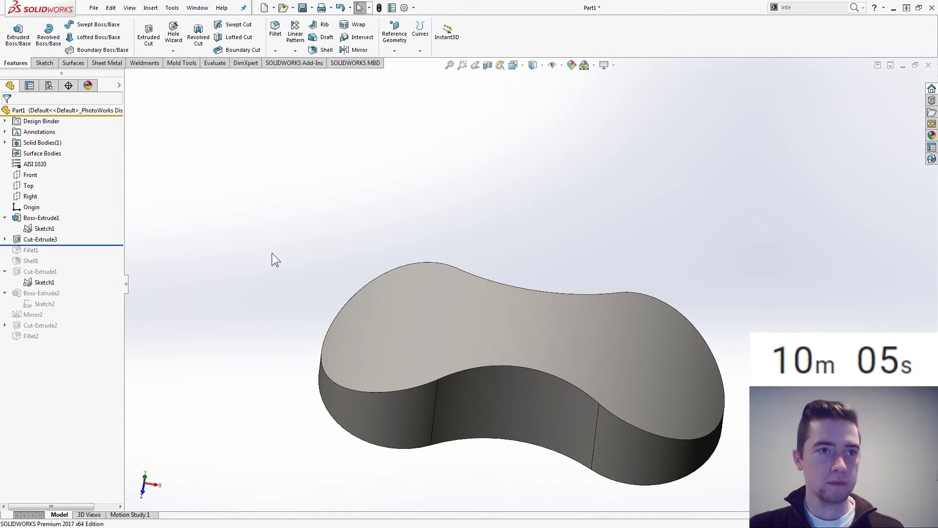
click(29, 190)
click(51, 158)
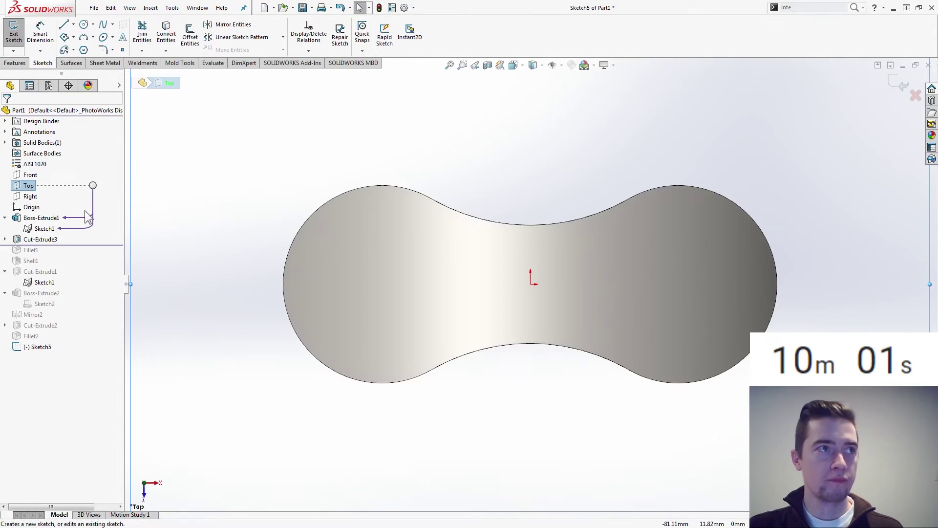
click(45, 228)
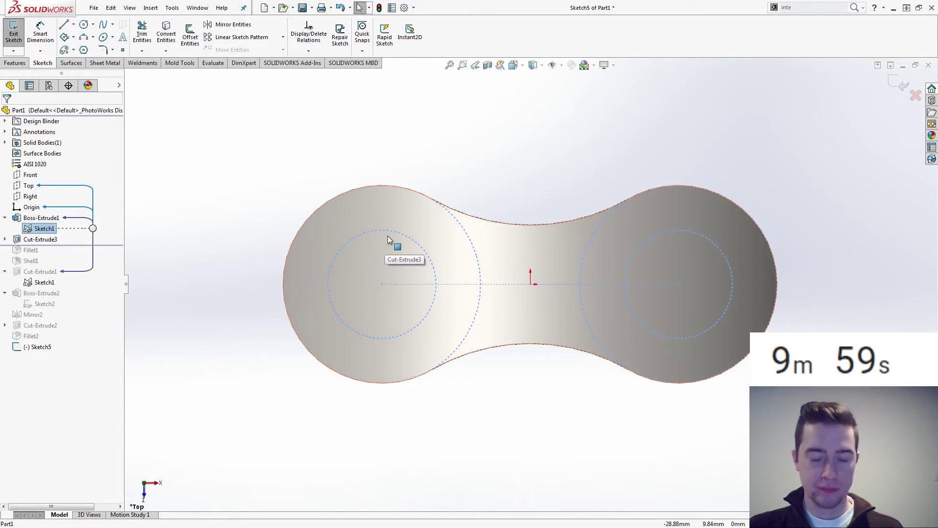
click(169, 143)
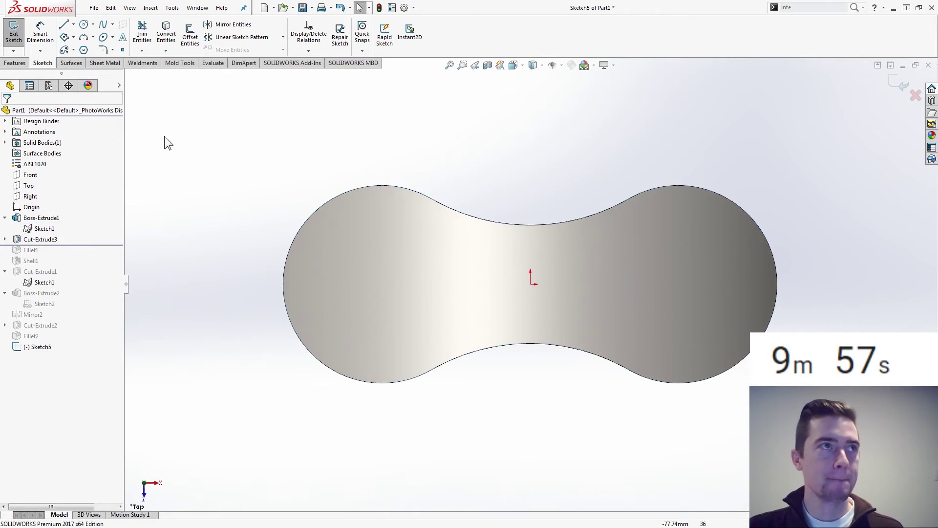
Sketch one circle in each rounded lobe, level with the origin, with the left one about 15 mm in diameter.
click(84, 24)
click(373, 284)
click(398, 310)
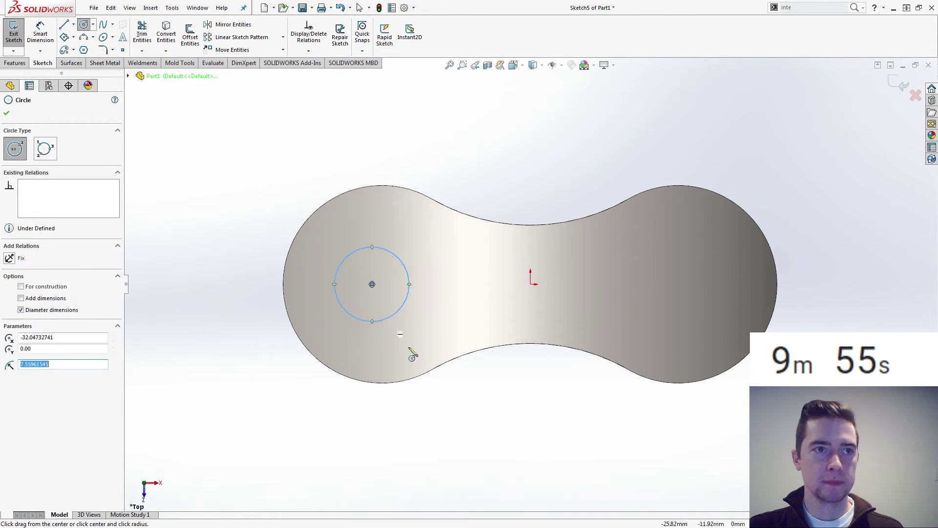
click(691, 284)
click(712, 304)
Dimension the left circle to 28 mm diameter and make both circles equal.
right_drag(682, 439, 665, 401)
click(409, 274)
click(298, 224)
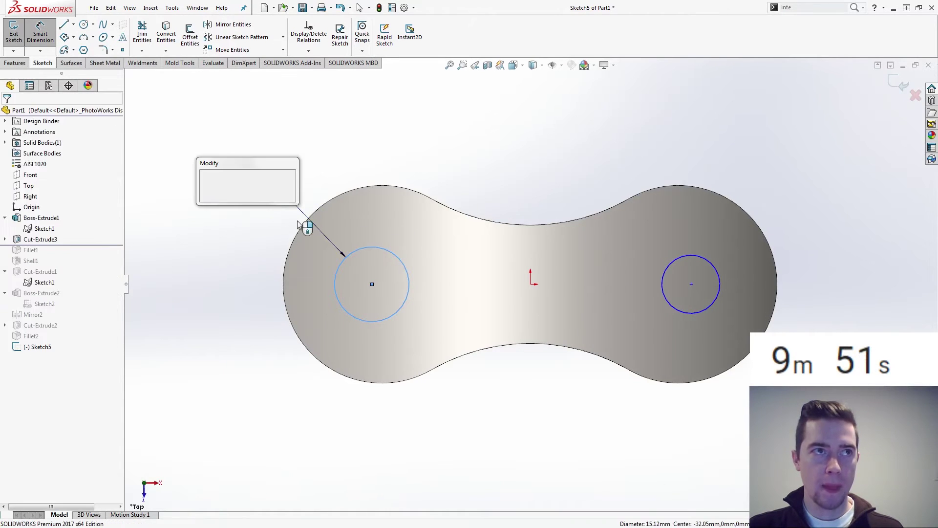
text(2)
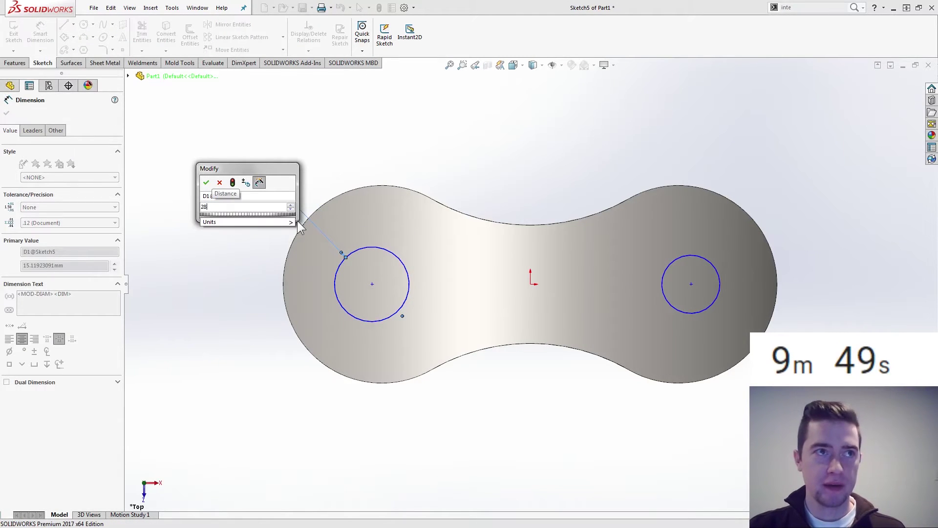
text(8)
key(Return)
key(Escape)
drag(742, 485, 394, 297)
click(451, 234)
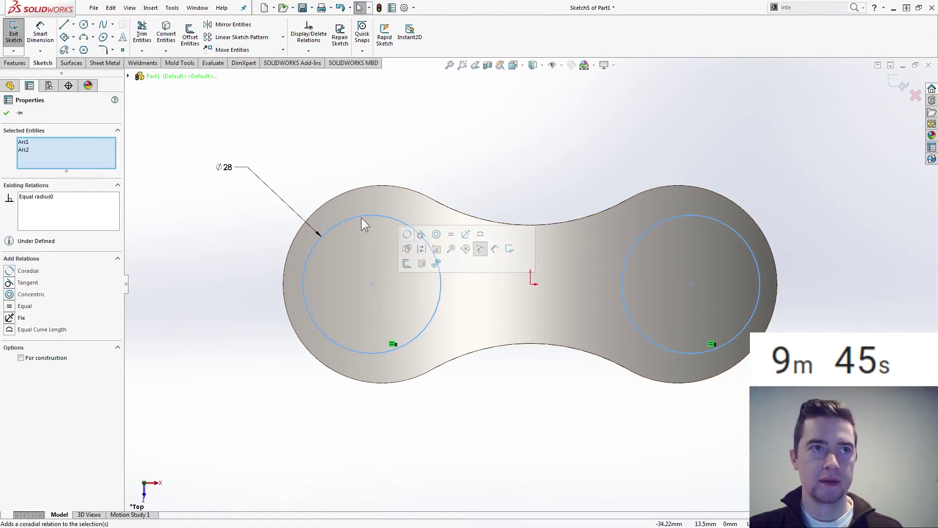
Try to make both circles concentric with the left lobe's outer edge together, and undo that relation.
click(350, 190)
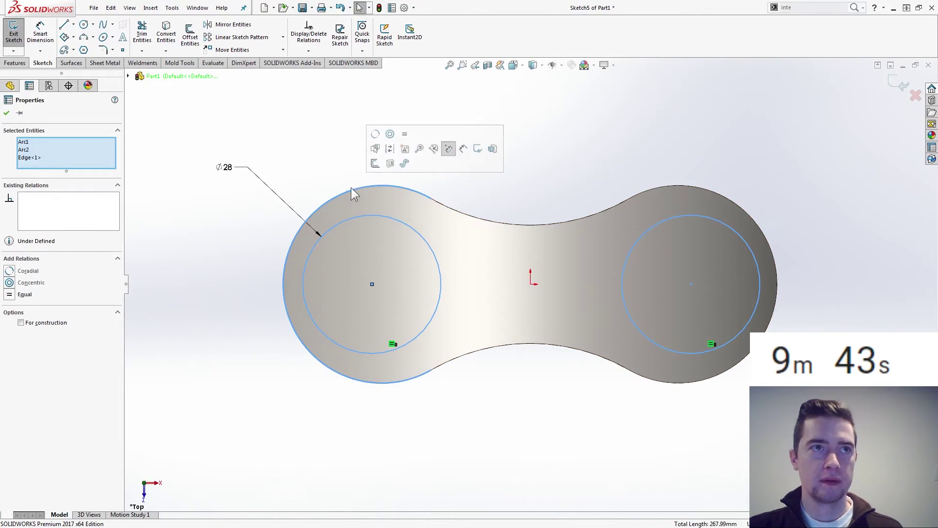
click(375, 134)
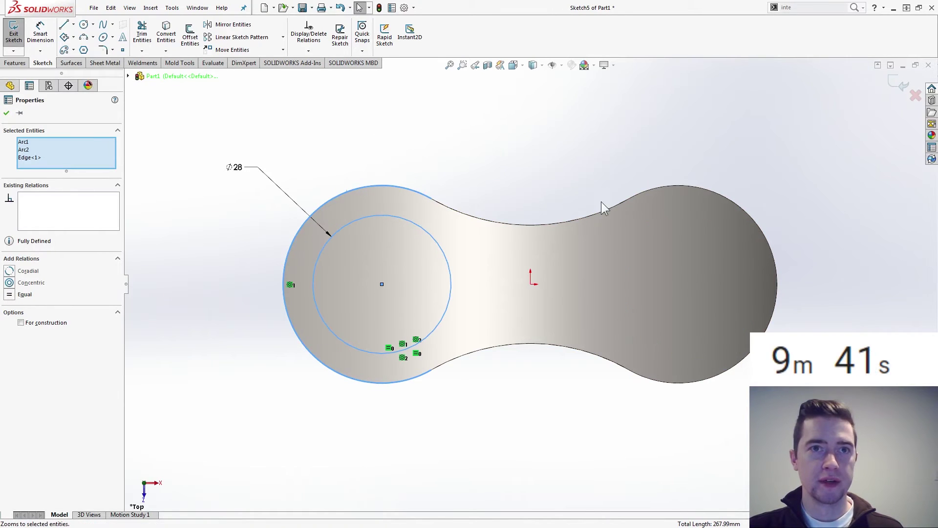
click(553, 175)
scroll(476, 320, up, 5)
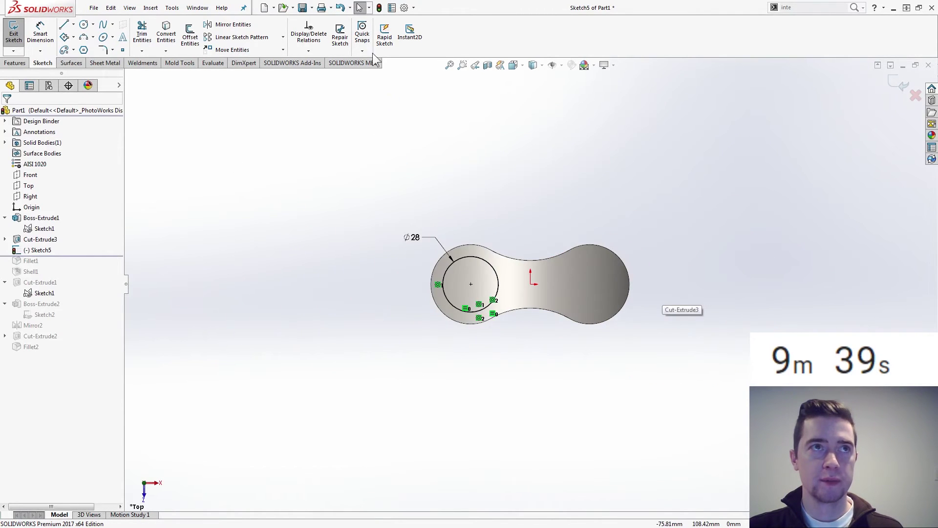
click(341, 8)
click(560, 244)
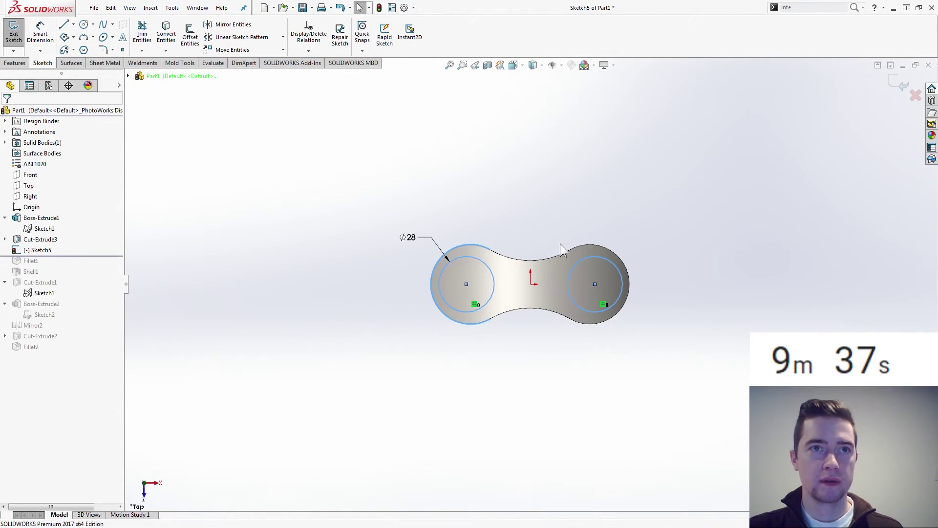
Make each circle concentric with the outer edge of its own lobe.
click(466, 256)
ctrl+click(466, 249)
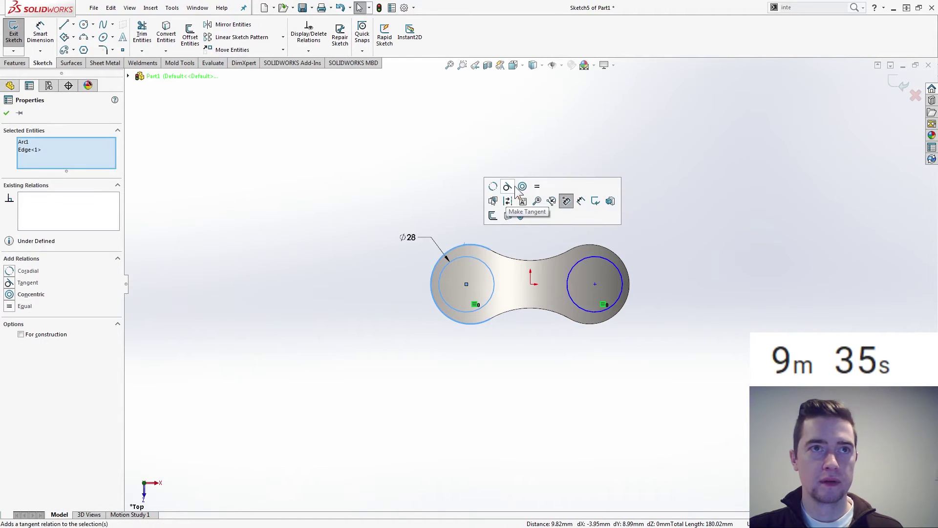
click(520, 201)
click(569, 238)
click(587, 263)
ctrl+click(588, 245)
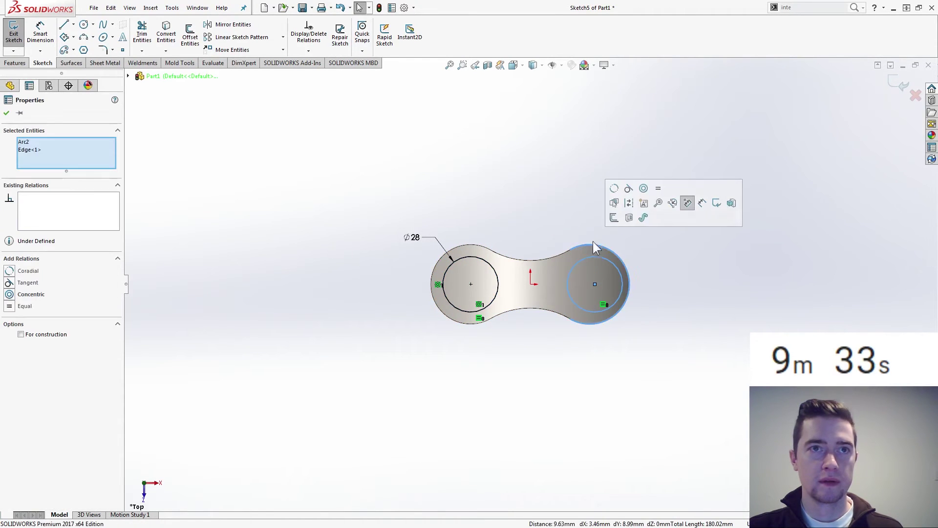
click(615, 191)
click(515, 201)
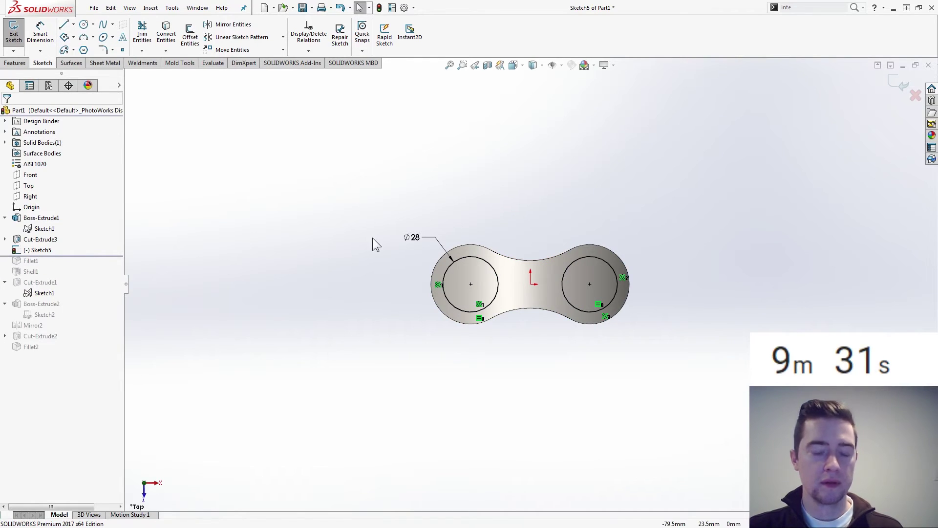
Extrude both 28 mm circles upward from the sketch plane as blind bosses merged with the arched body.
key(Up)
key(Up)
key(Up)
key(Up)
key(Up)
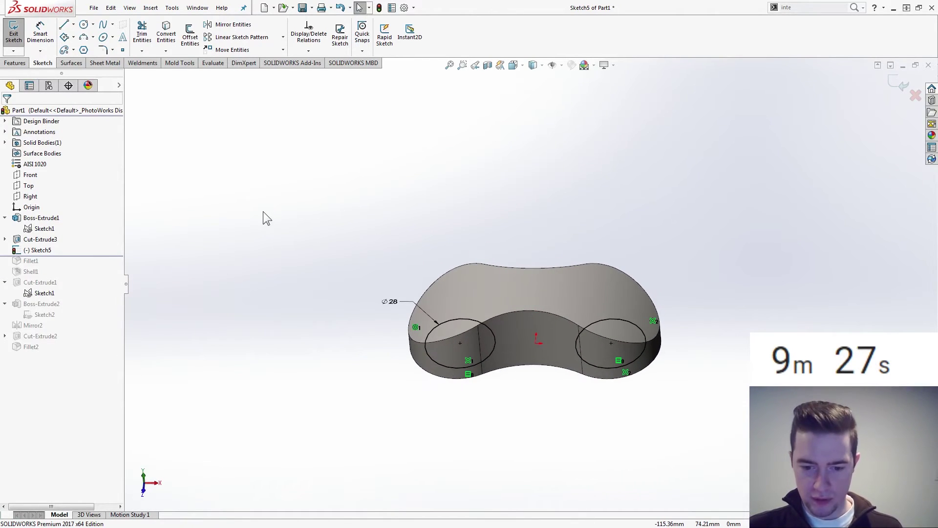
click(15, 62)
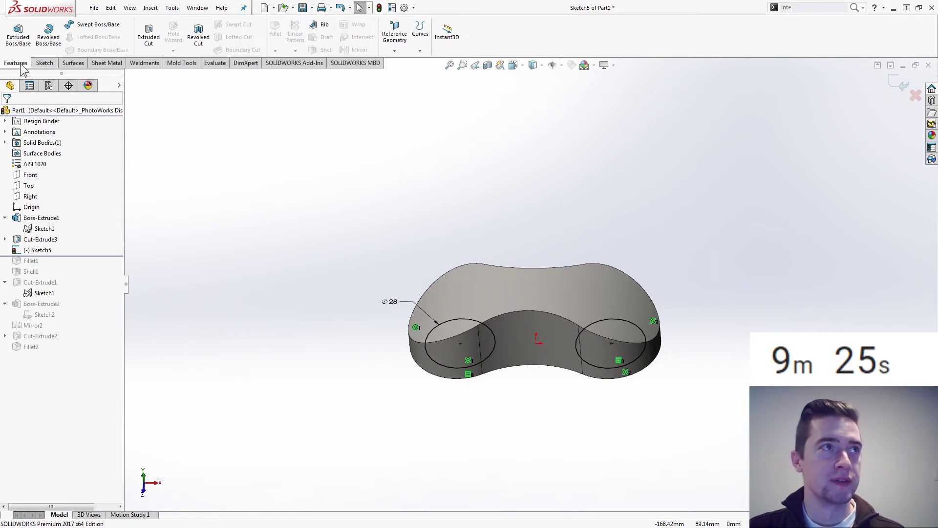
click(18, 34)
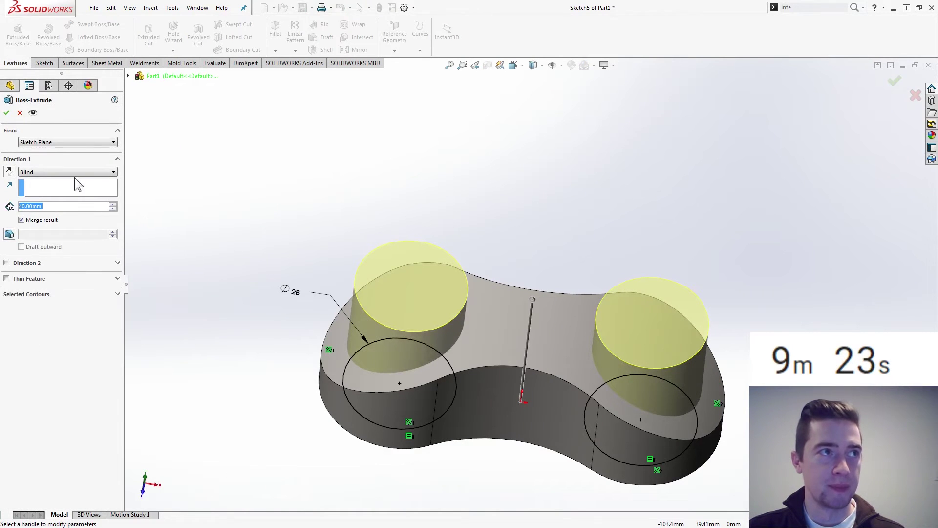
click(45, 145)
click(47, 170)
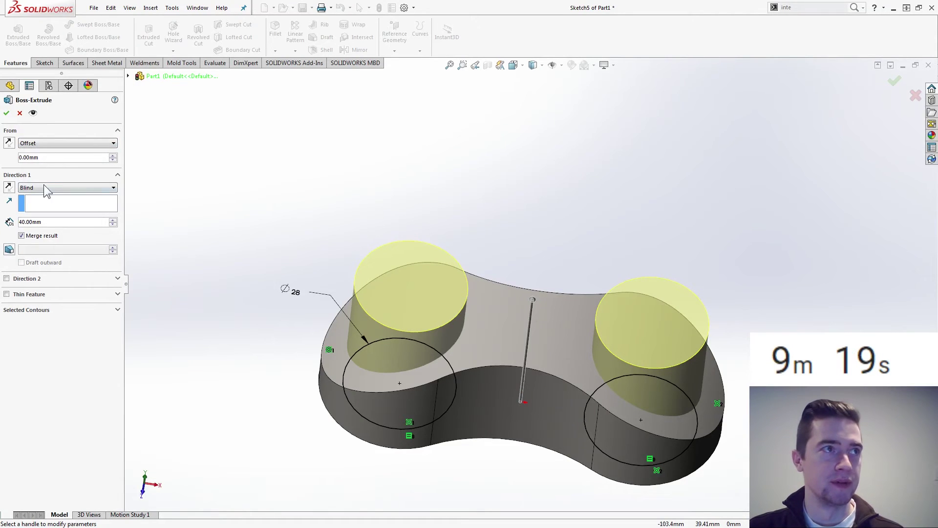
click(47, 144)
click(48, 150)
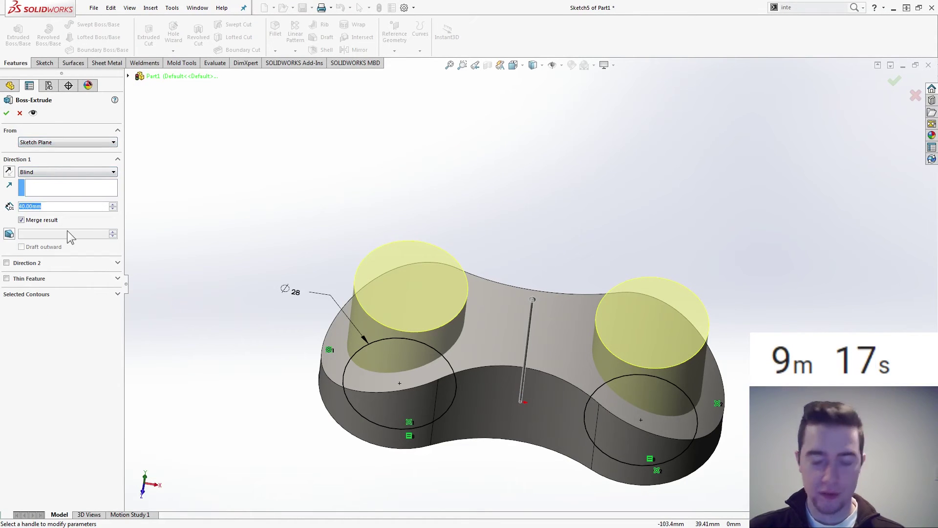
key(Return)
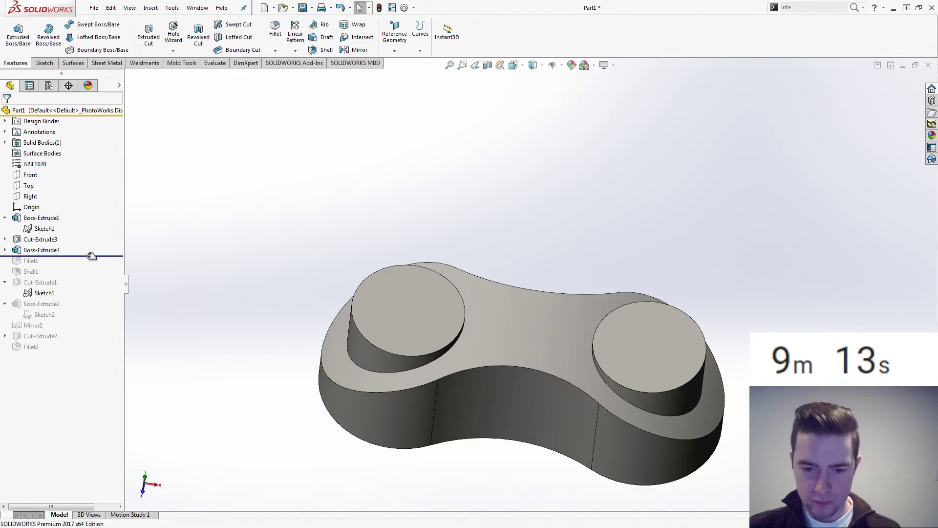
Roll the model history forward to include Fillet1 after the new boss extrusion.
middle_drag(236, 346, 231, 345)
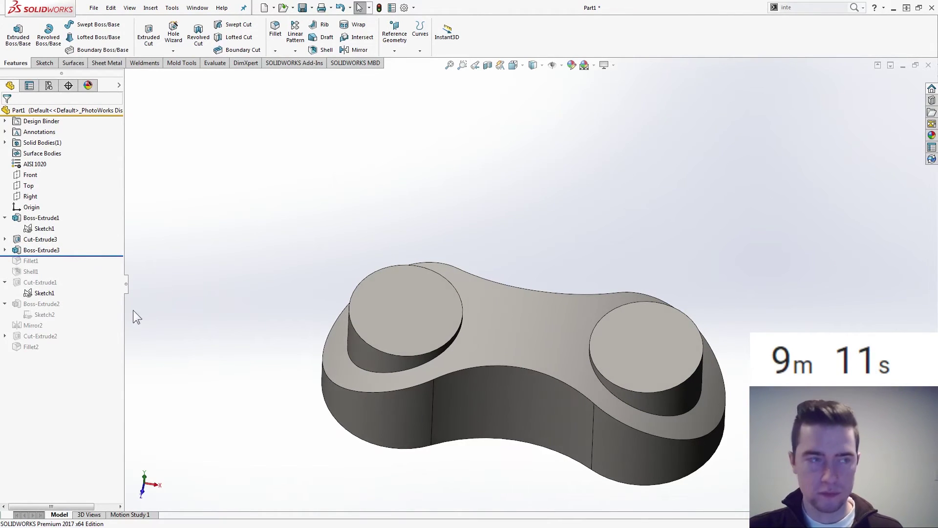
drag(90, 256, 90, 267)
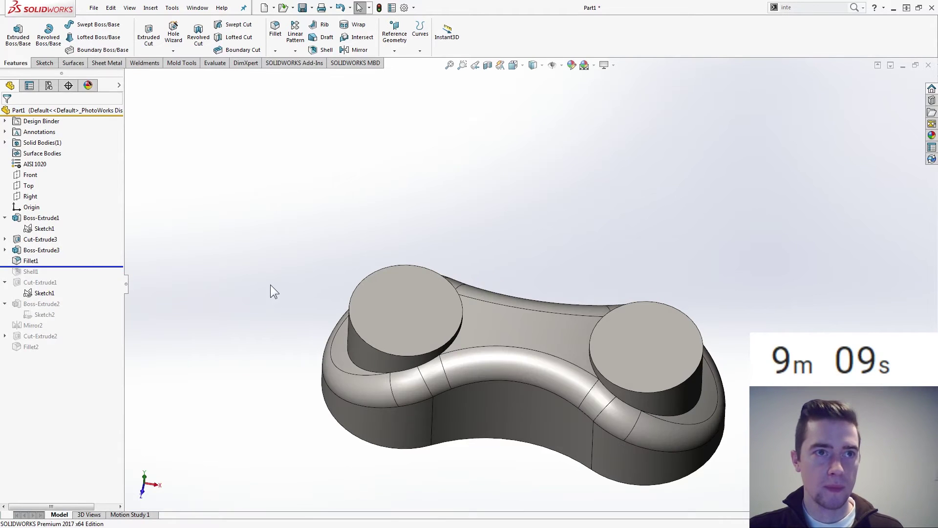
scroll(260, 274, down, 1)
scroll(260, 274, down, 1)
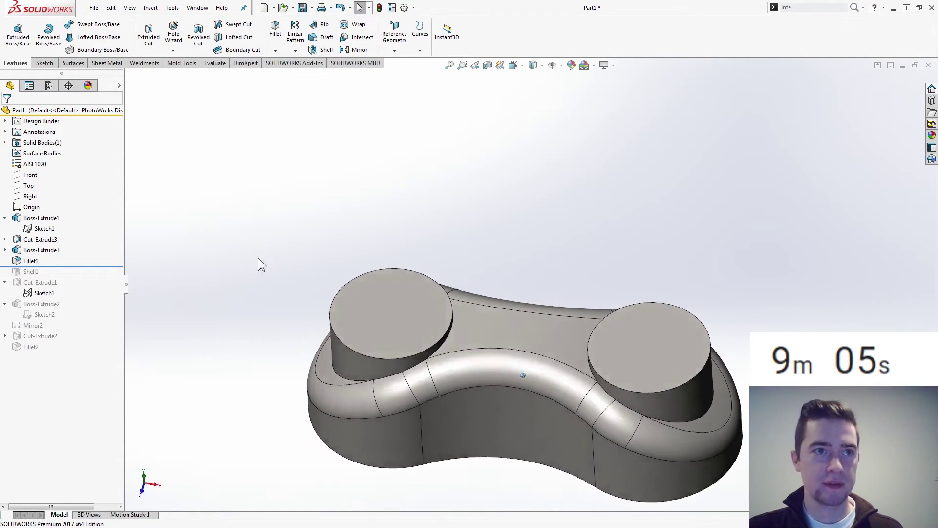
Start a fillet with a 3 mm radius, try it on both bosses' base edges together, and clear the edge selection.
click(275, 41)
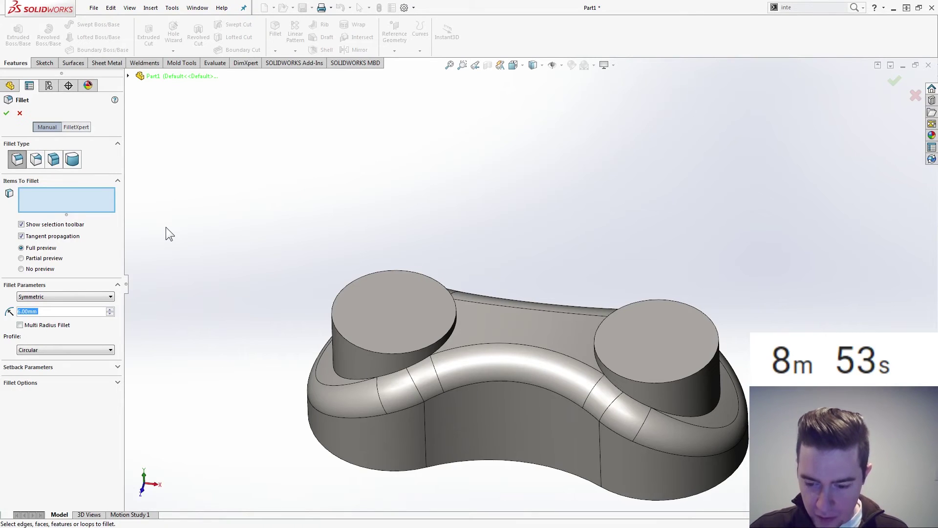
text(3)
key(Return)
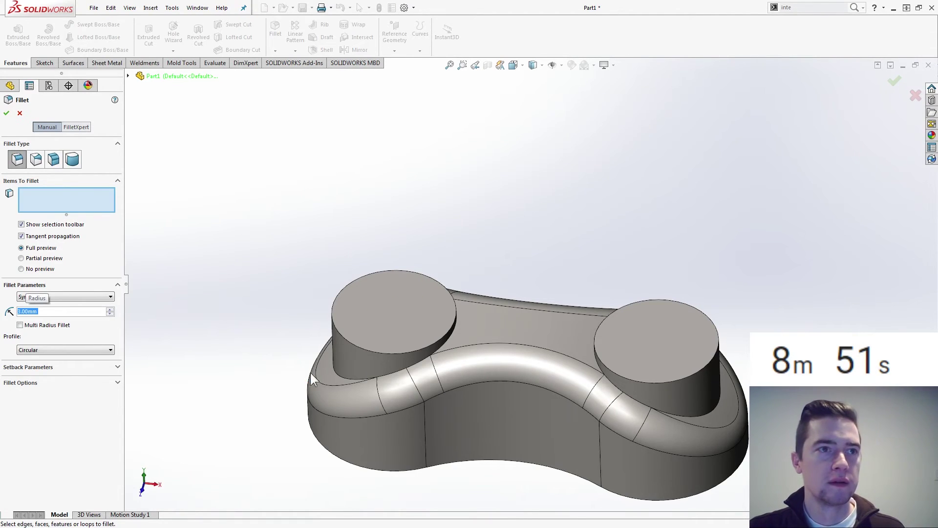
click(341, 379)
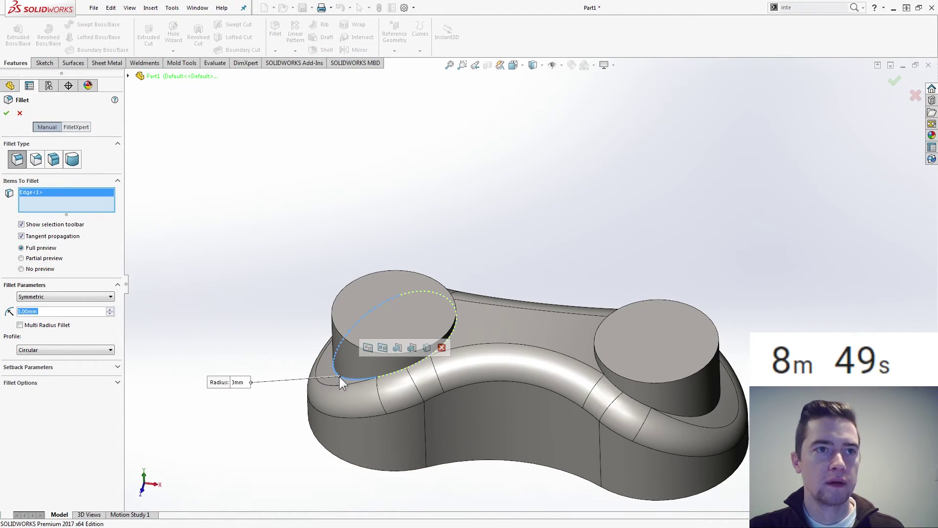
ctrl+middle_drag(340, 376, 328, 359)
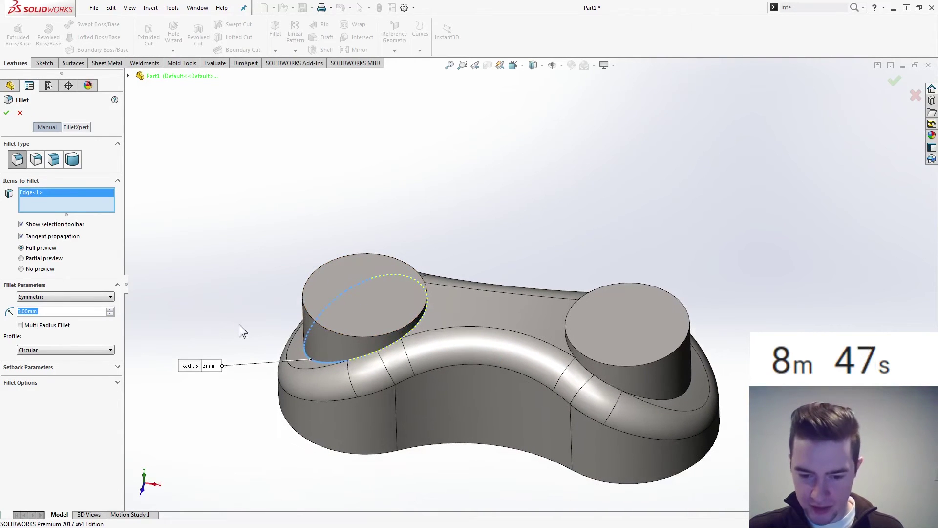
key(Right)
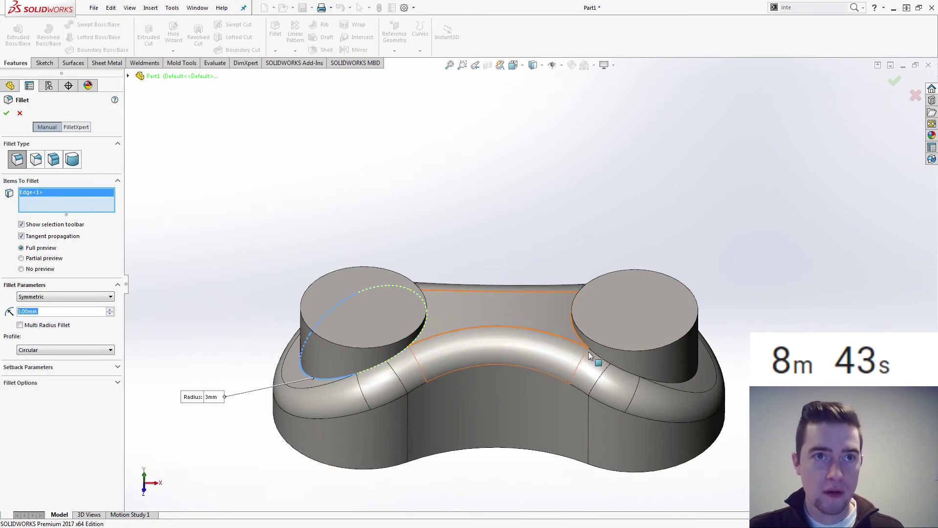
click(668, 381)
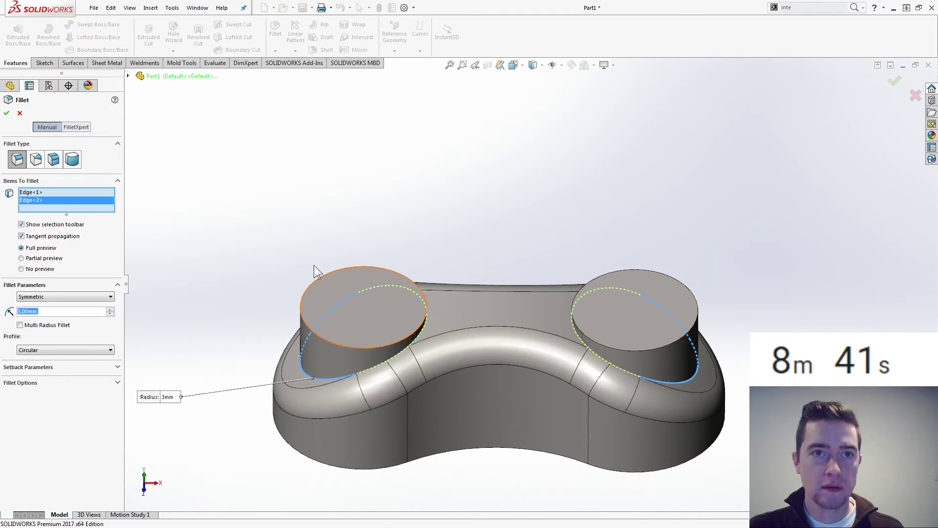
click(7, 114)
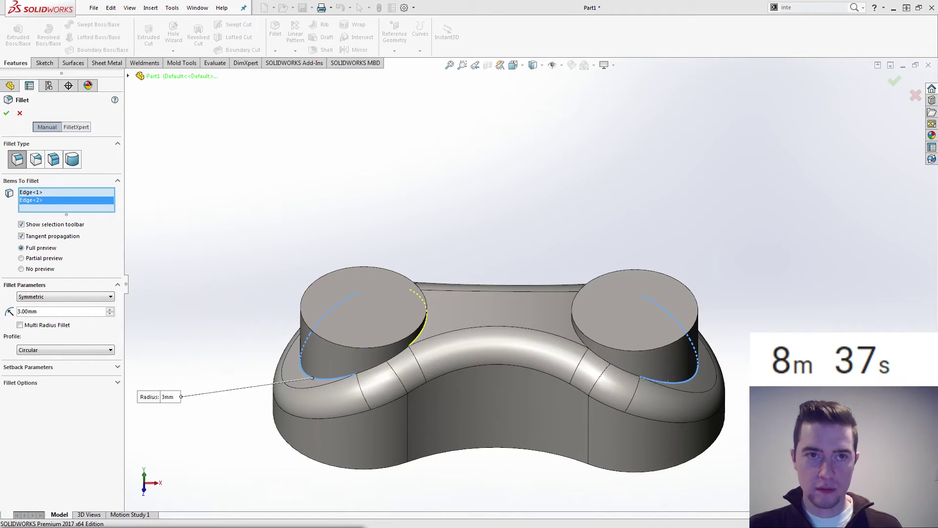
middle_drag(227, 218, 262, 278)
right_click(88, 199)
click(95, 205)
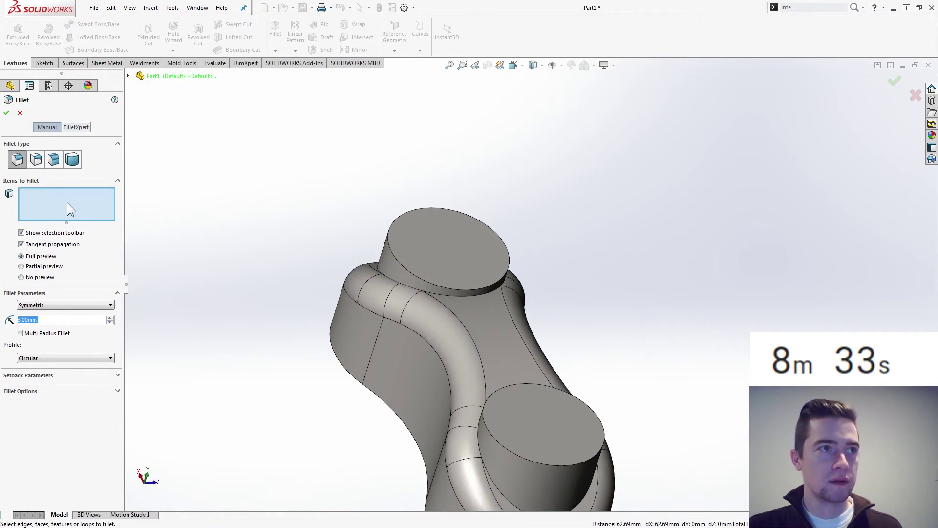
Apply the 3 mm fillet only to the base edge of the boss on the positive X side.
click(429, 292)
middle_drag(429, 292, 545, 286)
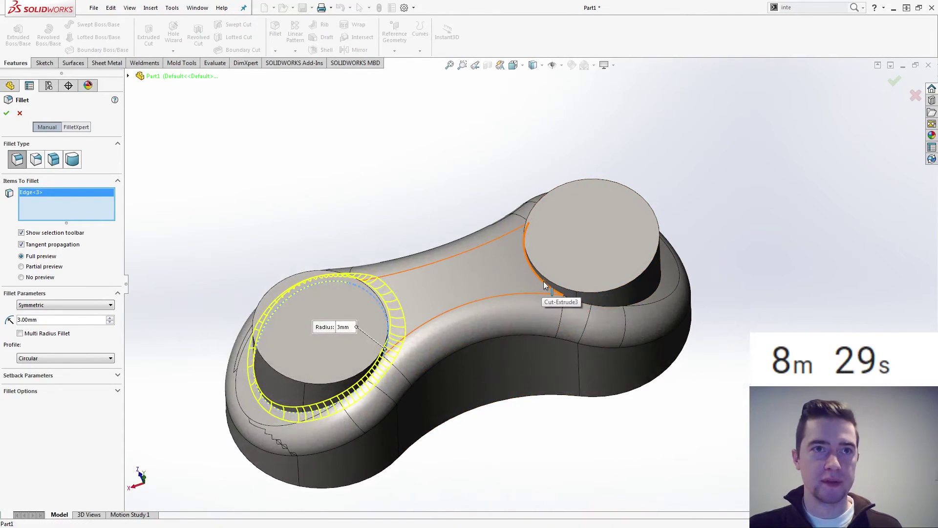
click(545, 288)
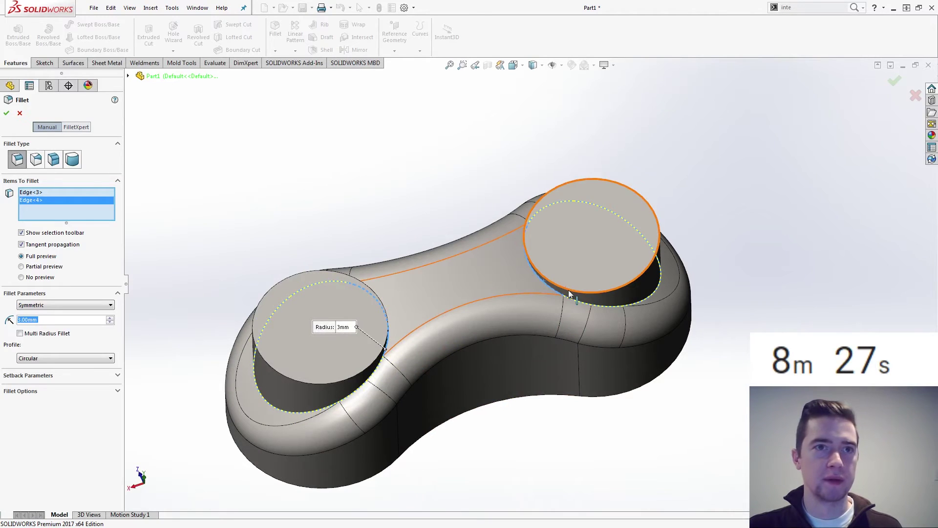
click(555, 291)
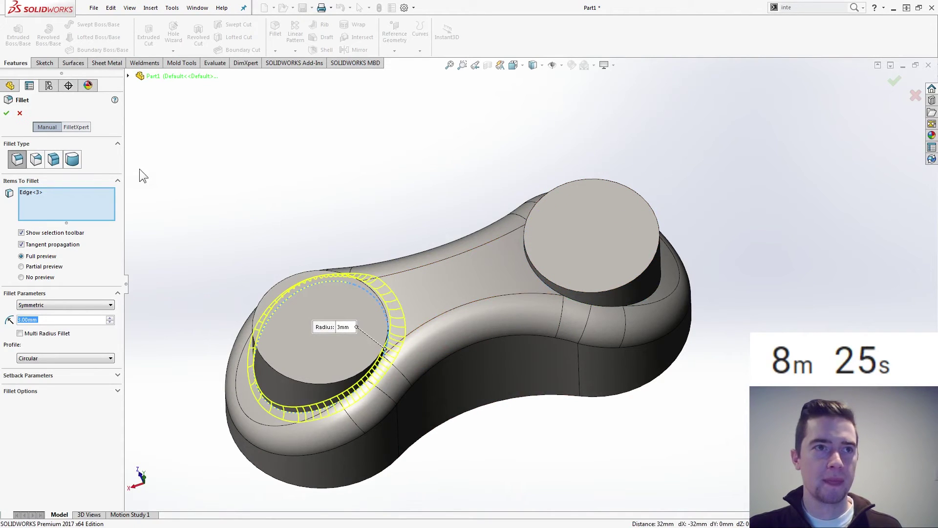
middle_drag(357, 194, 334, 193)
Try to fillet the base edge of the remaining boss separately with a 3 mm radius.
click(276, 28)
click(479, 226)
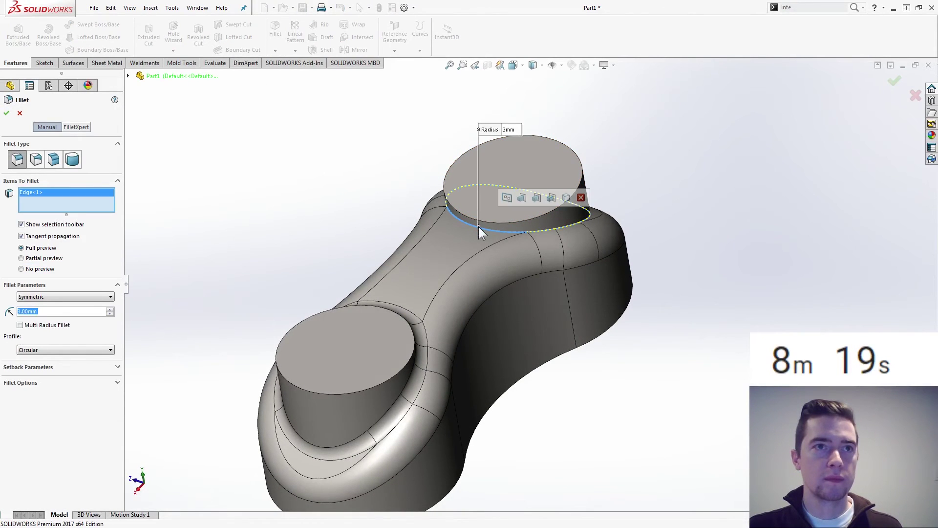
middle_drag(337, 198, 315, 193)
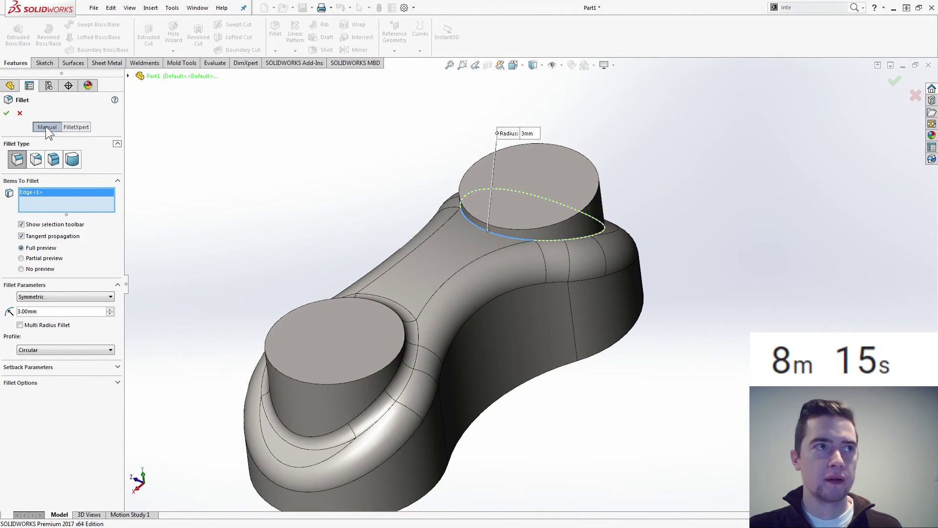
middle_drag(295, 220, 323, 232)
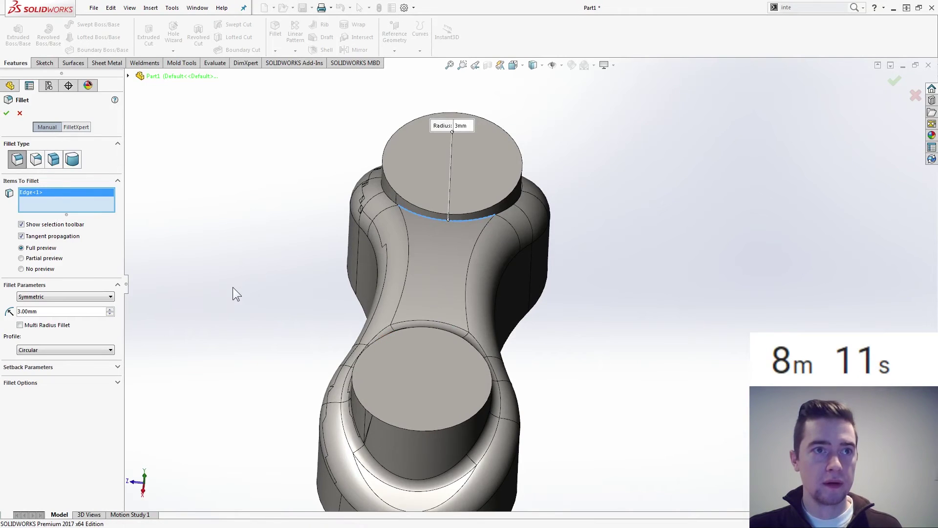
middle_drag(232, 286, 211, 258)
click(20, 113)
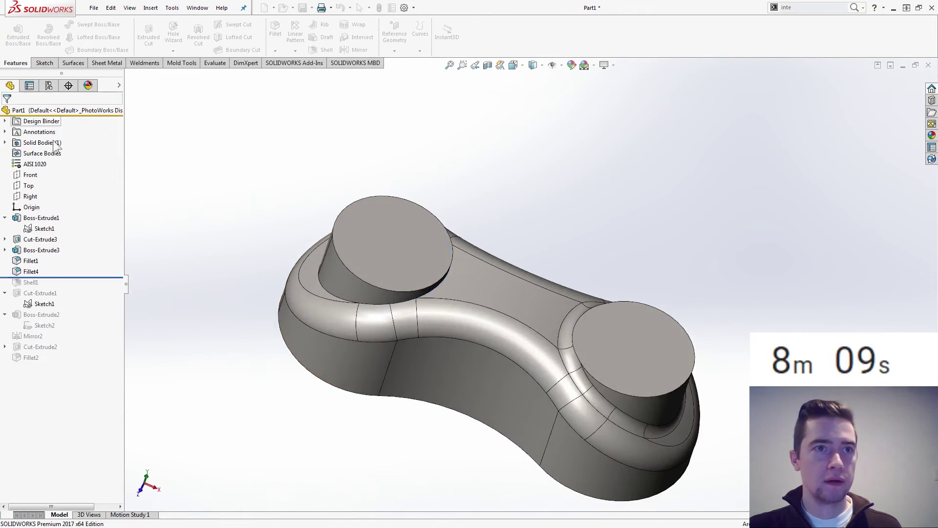
Cut the body with the Right plane using Cut With Surface, keeping the half with the filleted boss.
middle_drag(249, 322, 192, 291)
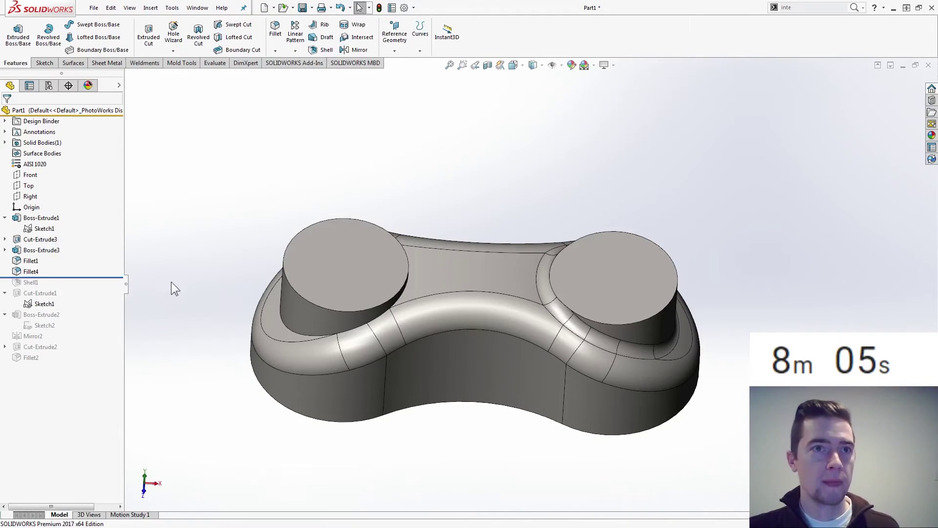
click(30, 196)
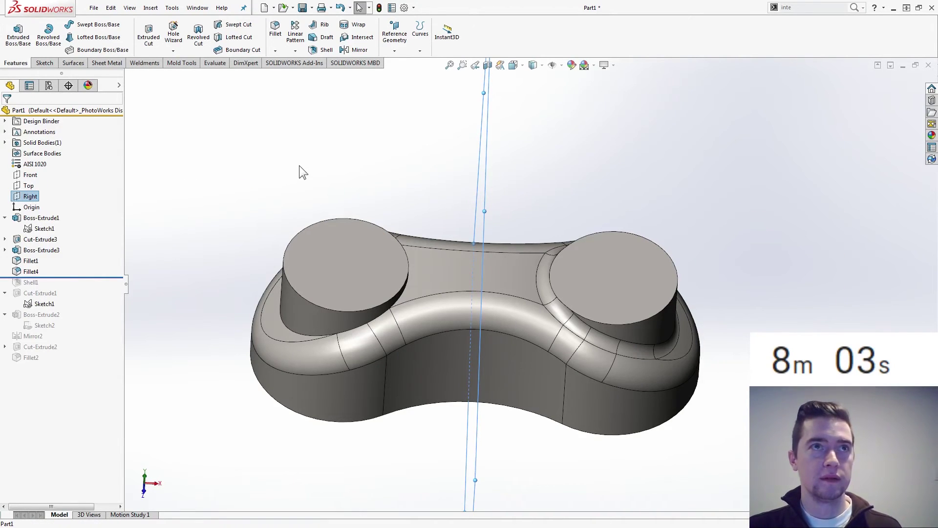
click(794, 7)
text(cut)
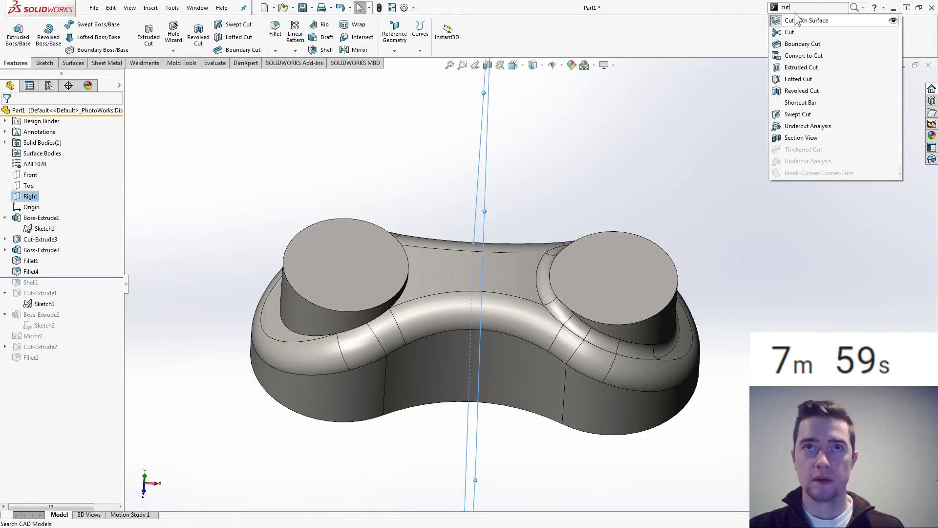
click(801, 20)
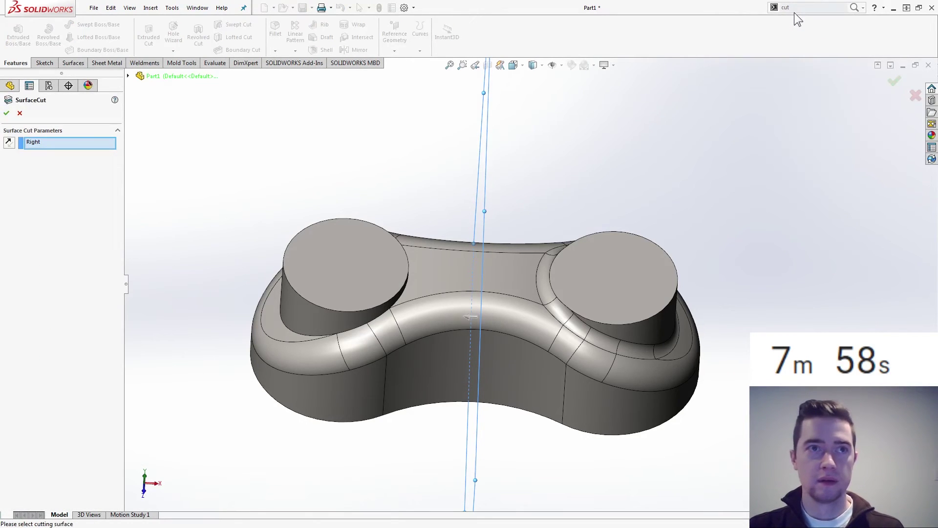
click(6, 113)
Mirror the remaining half body about its flat cut face to rebuild the full part.
text(mirr)
key(Return)
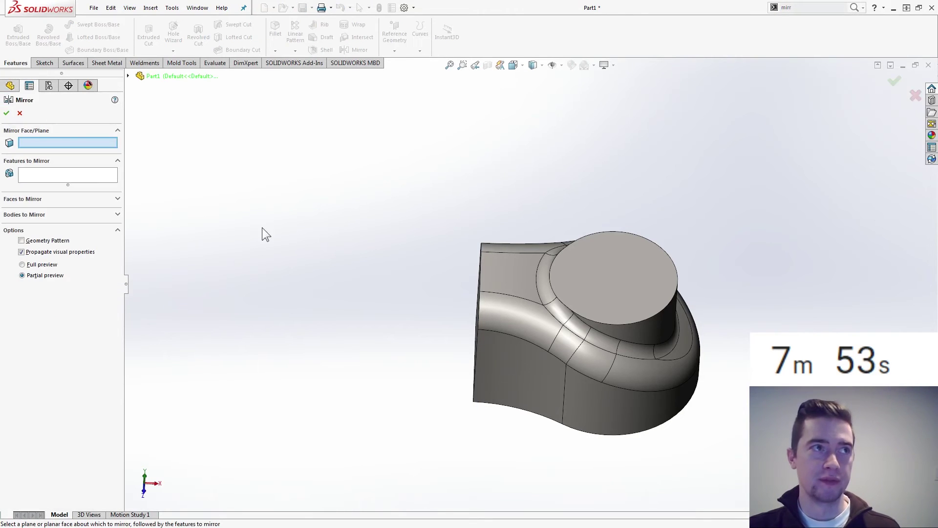
middle_drag(312, 263, 453, 335)
click(478, 328)
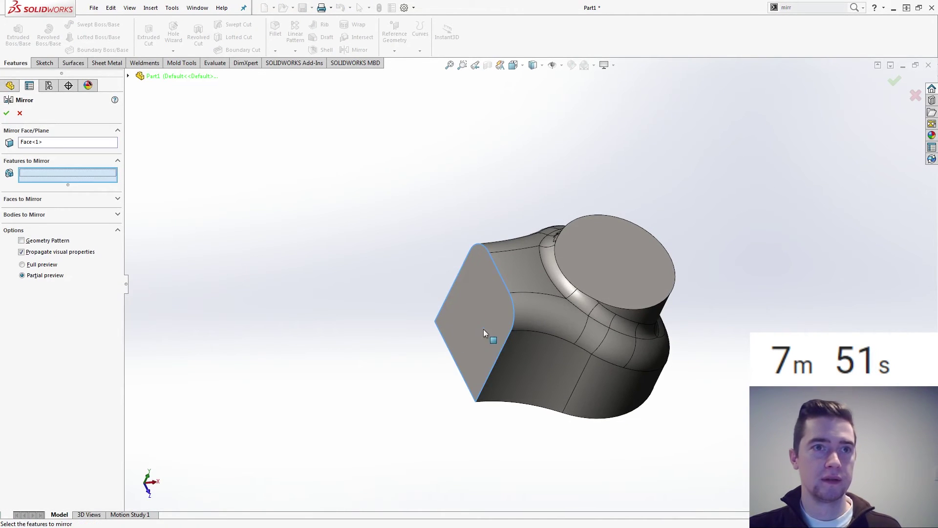
click(93, 215)
click(572, 312)
key(Return)
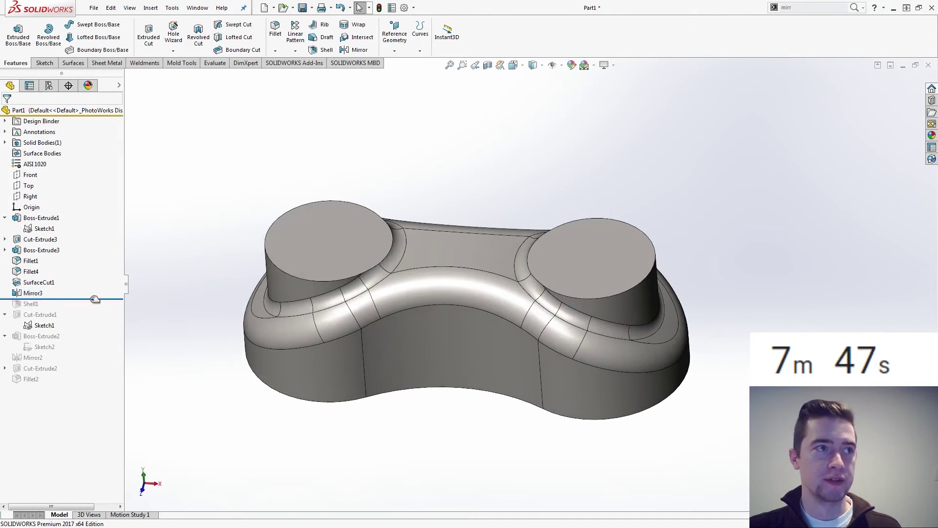
Roll forward to include Shell1 and edit it to also remove the top faces of both bosses.
drag(95, 299, 91, 304)
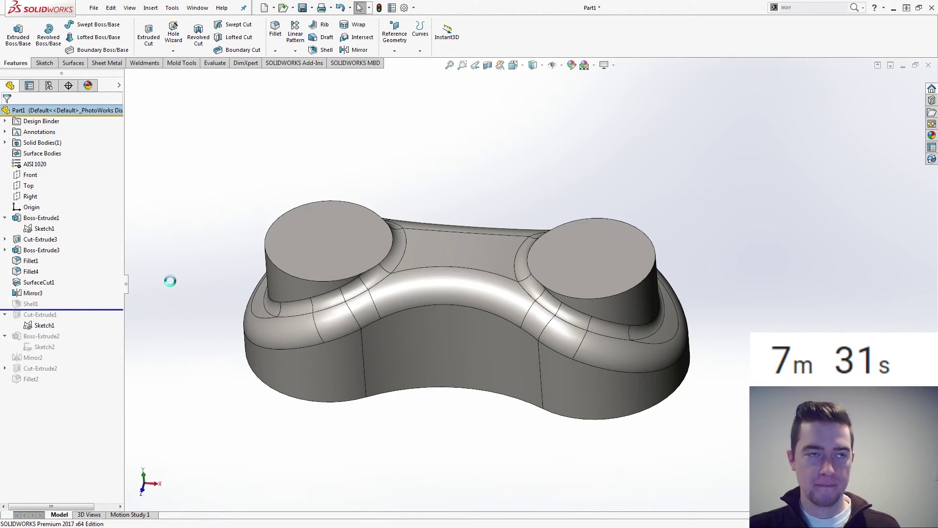
click(39, 304)
right_click(39, 304)
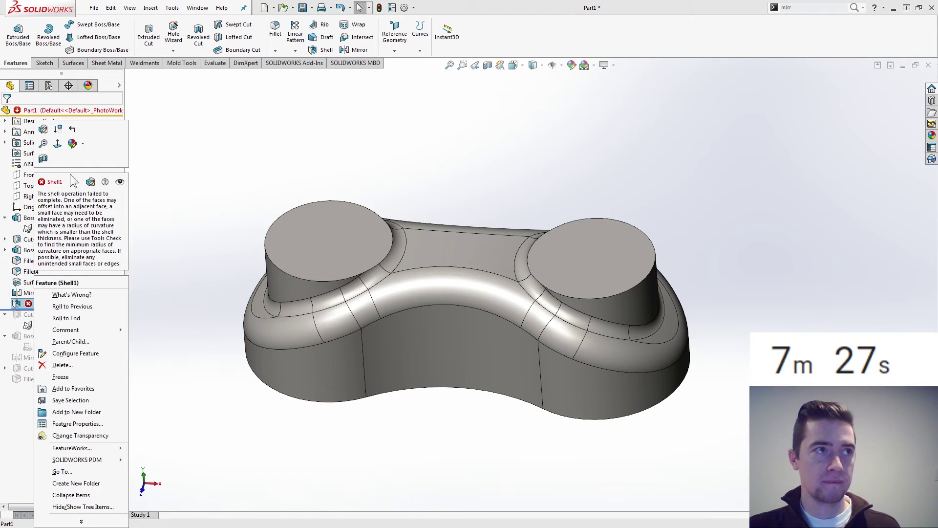
click(43, 130)
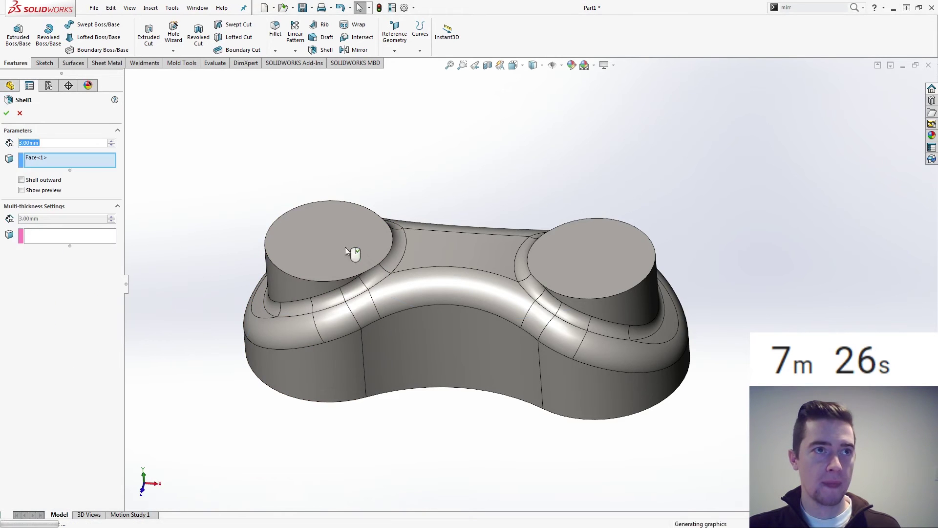
right_click(606, 250)
key(Down)
key(Down)
key(Down)
key(Down)
key(Down)
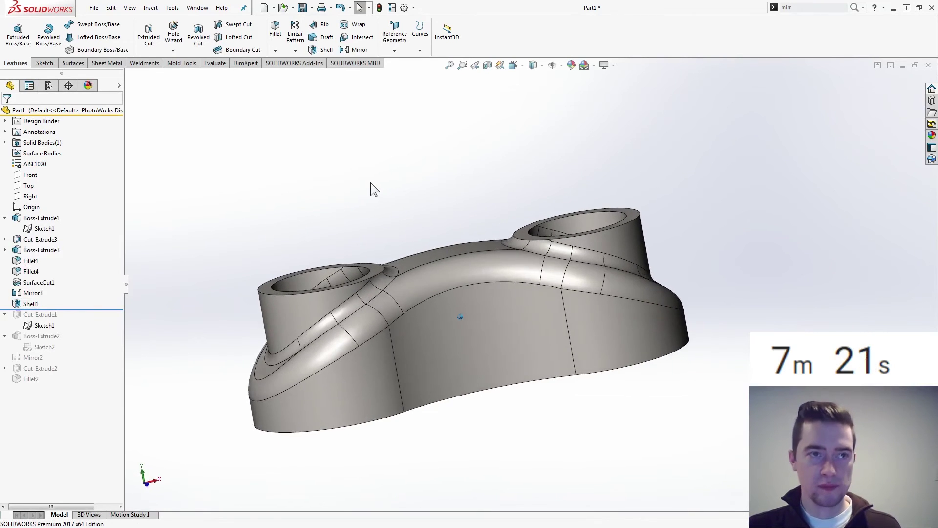
Roll the feature history forward to include Boss-Extrude2, Mirror2, Cut-Extrude2 and Fillet2.
key(Down)
key(Down)
key(Down)
key(Down)
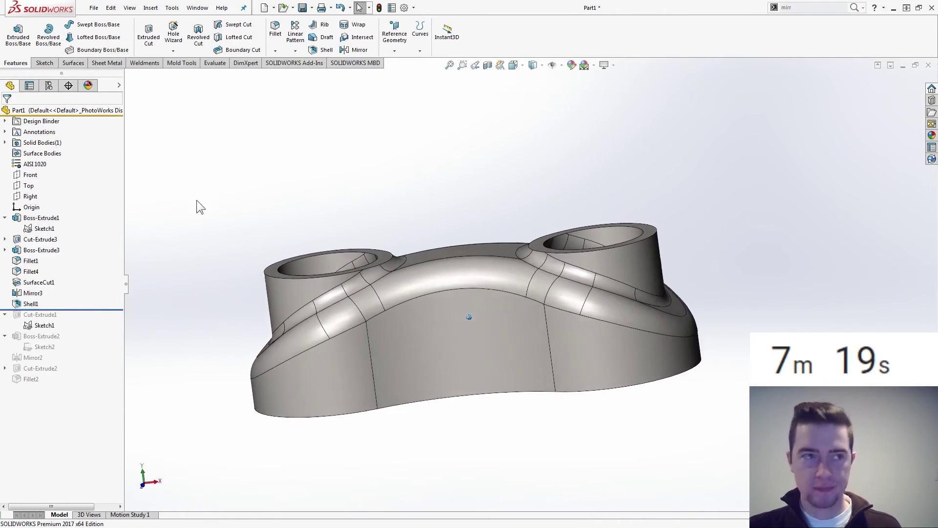
drag(100, 311, 97, 330)
middle_drag(216, 269, 203, 318)
click(43, 315)
click(82, 273)
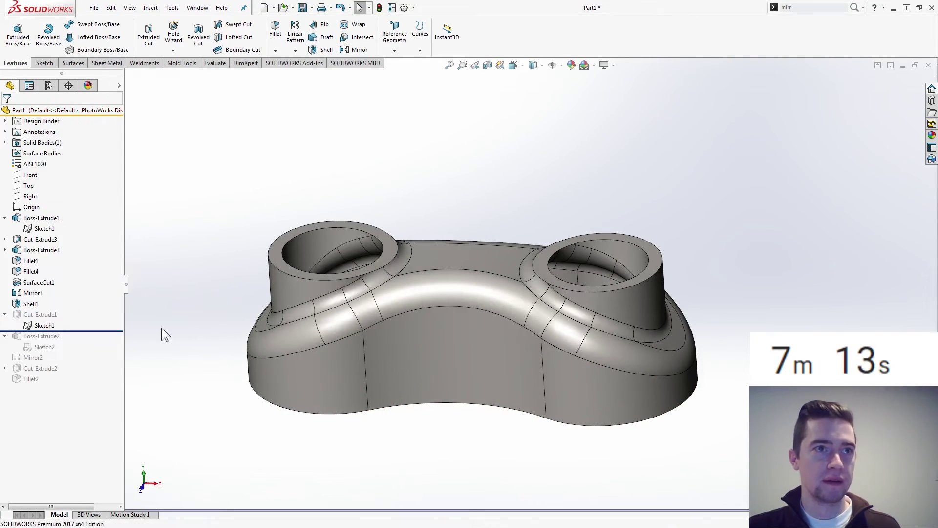
drag(93, 332, 93, 351)
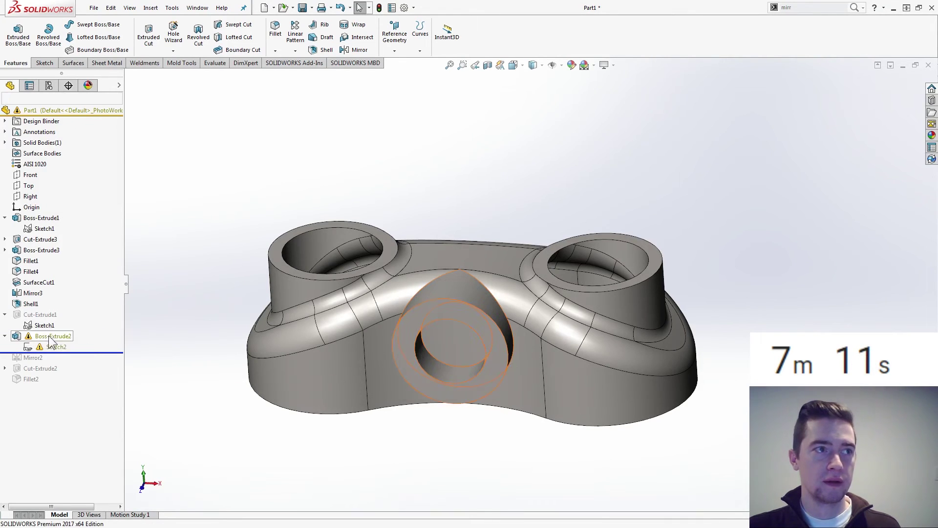
key(Up)
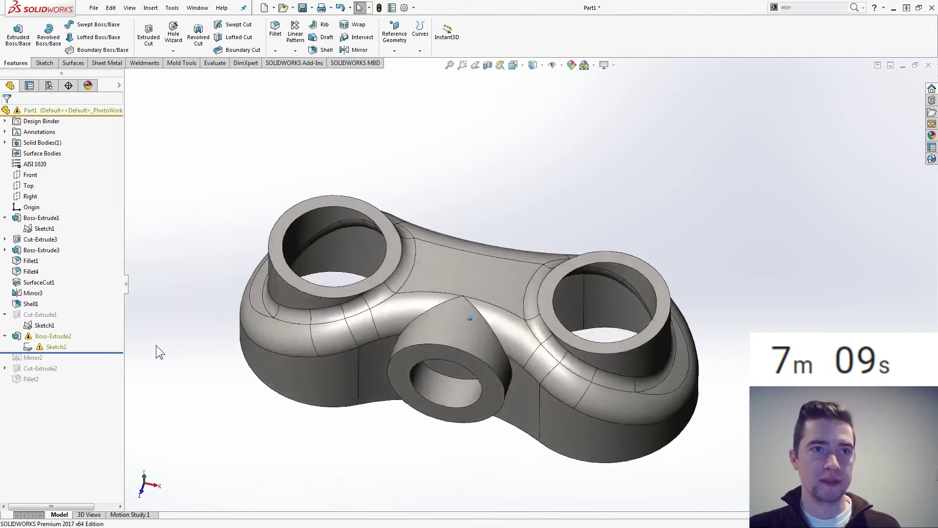
drag(89, 353, 86, 373)
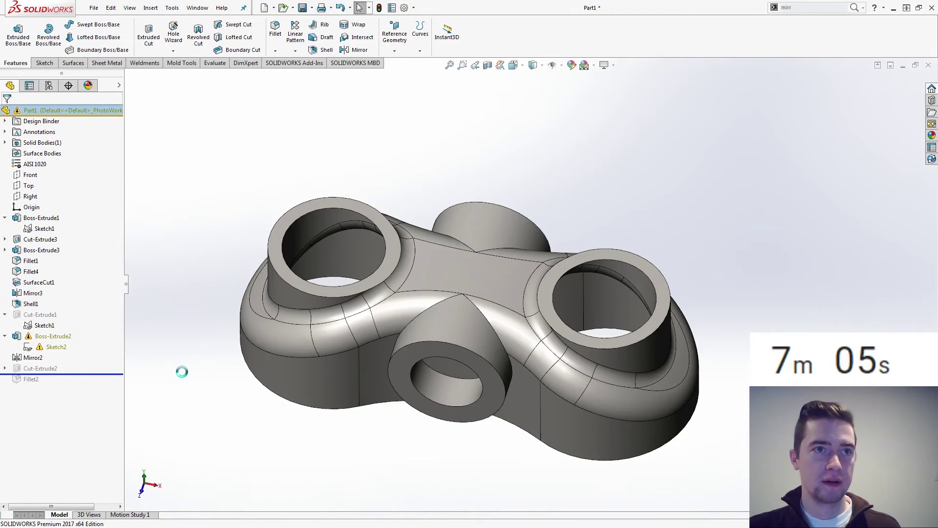
middle_drag(182, 371, 182, 367)
drag(93, 374, 93, 384)
Edit Fillet2 to clear its missing edges and reselect the edges where the side bosses meet the arched body.
middle_drag(211, 301, 204, 348)
click(24, 377)
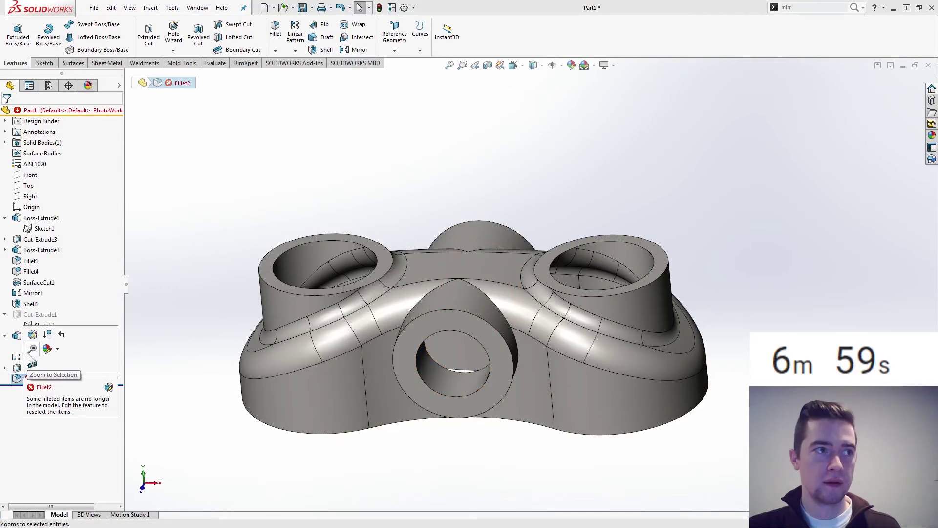
click(28, 334)
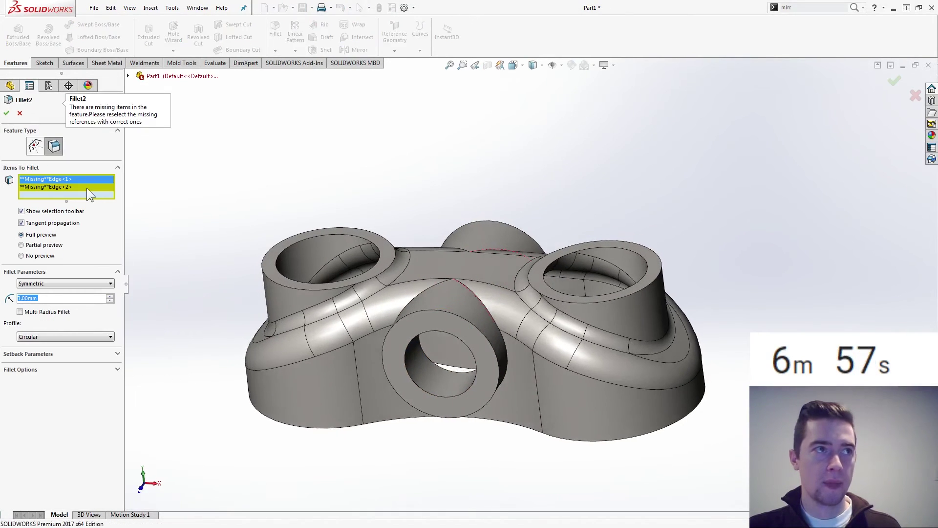
right_click(87, 188)
click(99, 195)
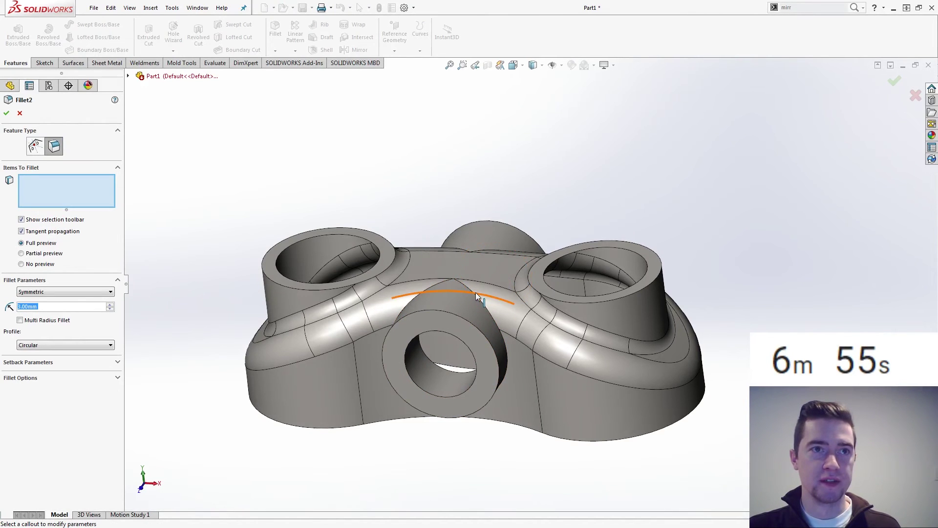
click(475, 293)
mouse_move(483, 300)
middle_down()
mouse_move(506, 301)
mouse_move(491, 292)
middle_up()
click(486, 283)
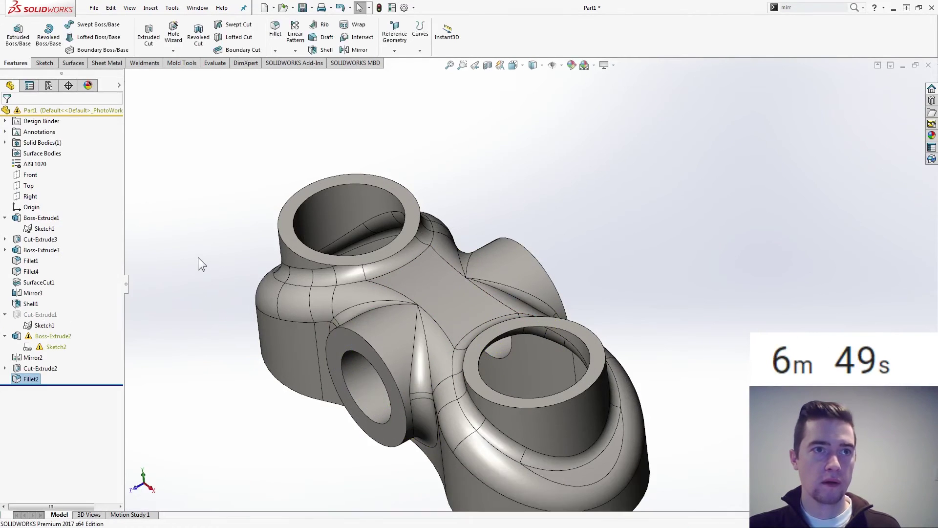
Inspect the part's interior with section views on the Front, Top and Right planes, and leave the view unsectioned.
middle_drag(198, 257, 230, 278)
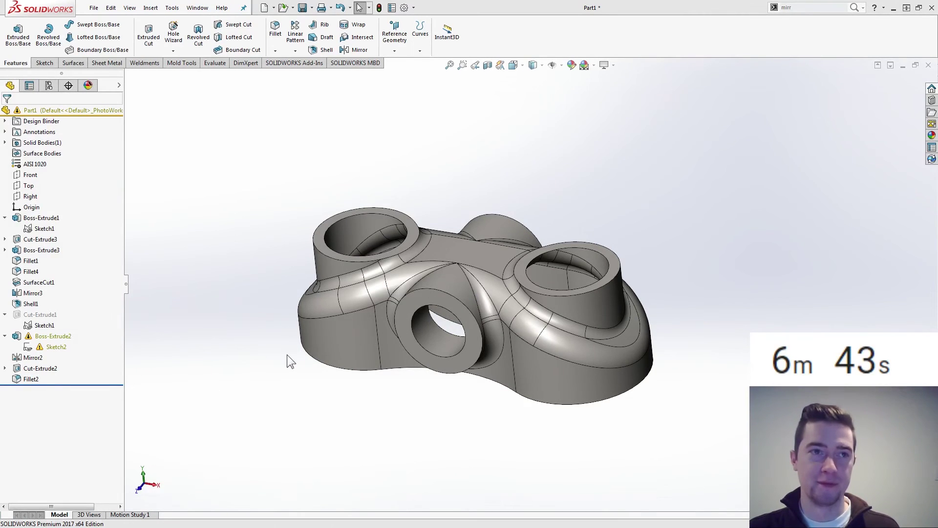
scroll(287, 354, down, 4)
key(Left)
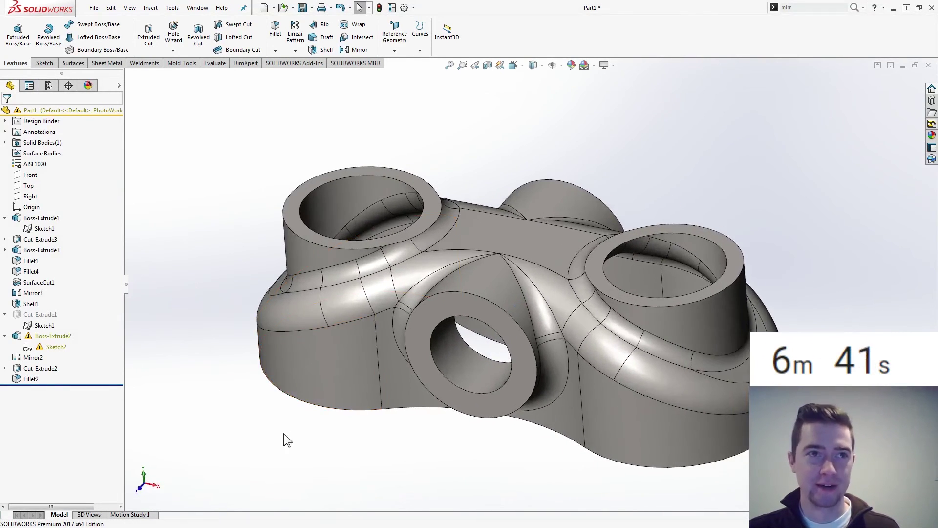
key(Left)
key(Left)
key(Left)
key(Left)
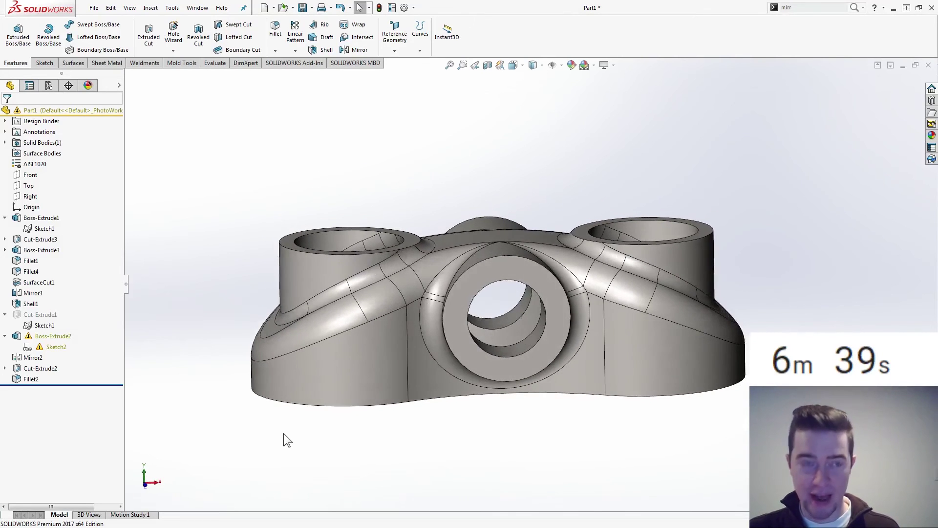
click(487, 65)
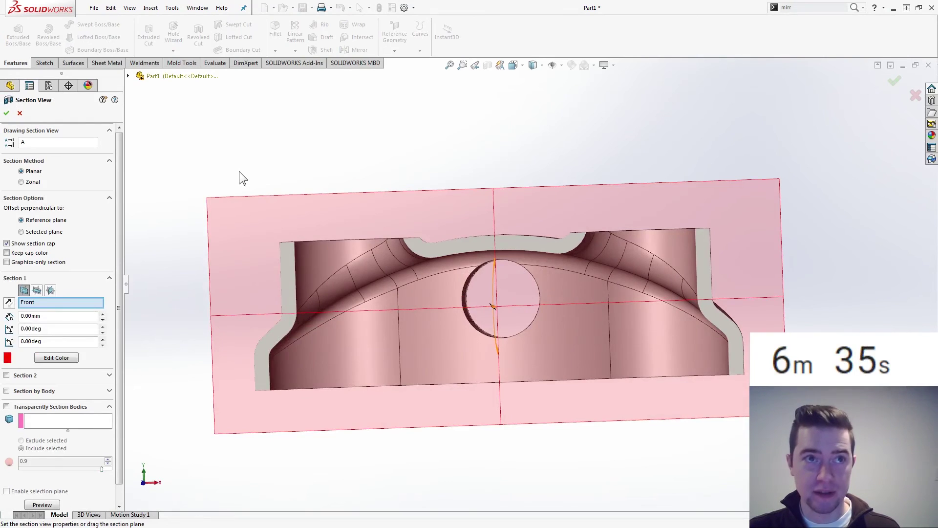
click(37, 289)
click(48, 290)
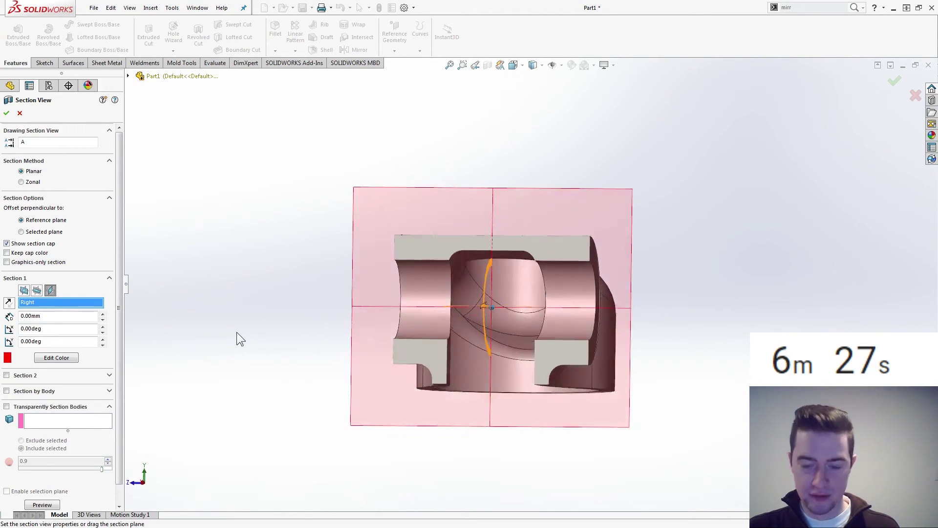
click(19, 112)
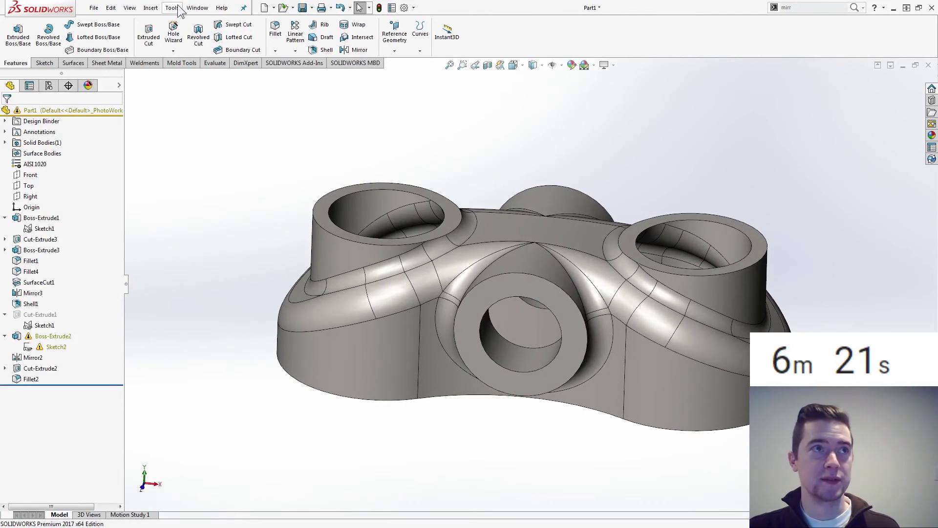
Start a SimulationXpress study for the part and proceed to the fixtures stage.
click(155, 11)
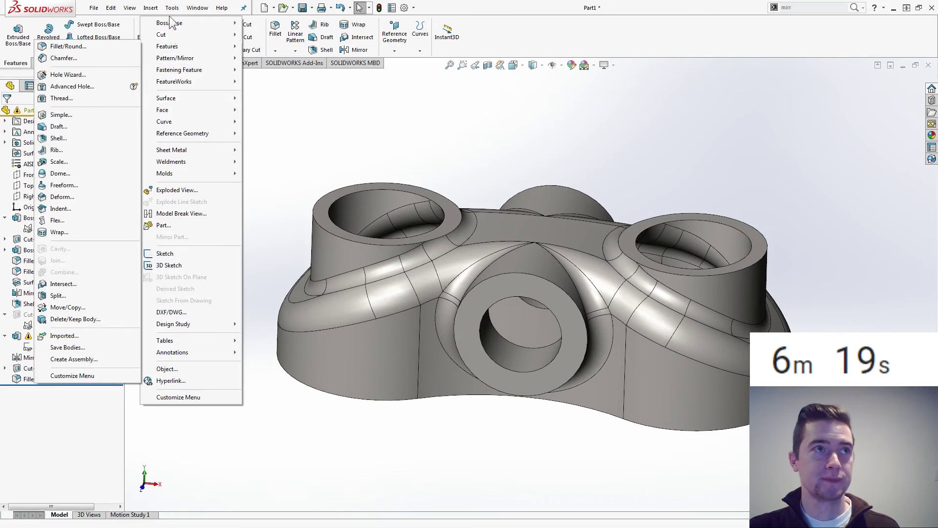
click(172, 7)
mouse_move(193, 38)
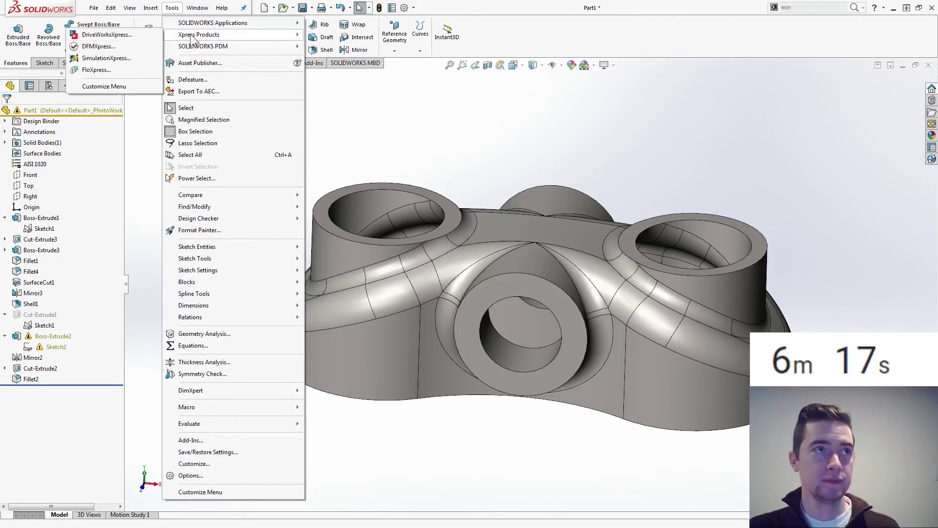
click(122, 63)
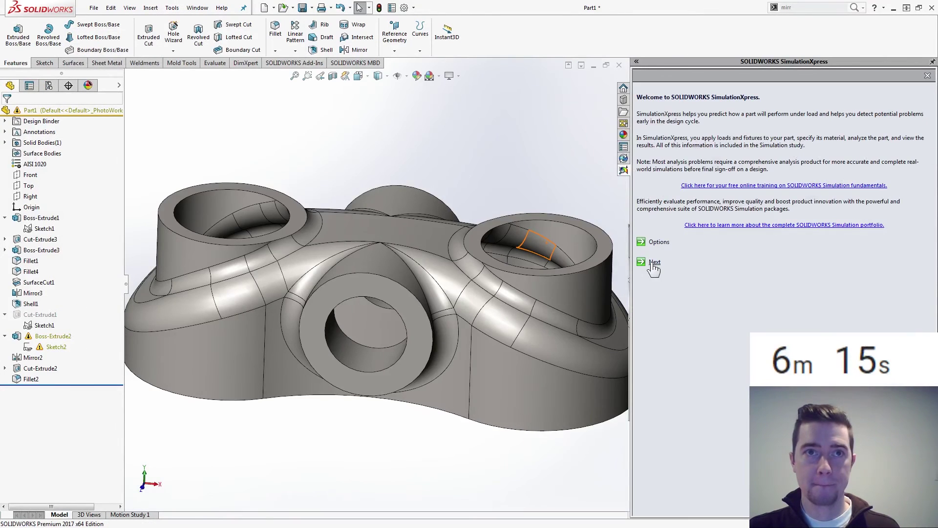
click(650, 262)
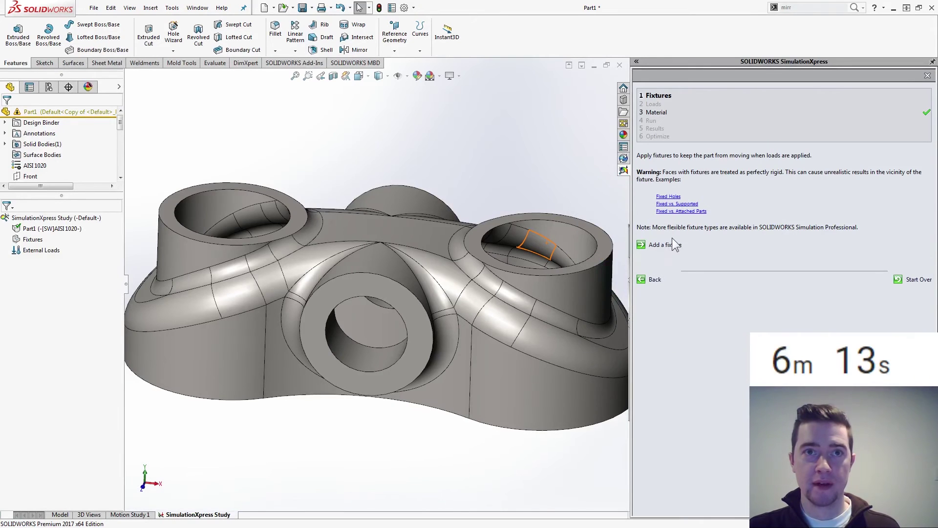
Apply a fixed-geometry fixture to the horizontal bore of the side bosses and proceed to the loads stage.
click(669, 246)
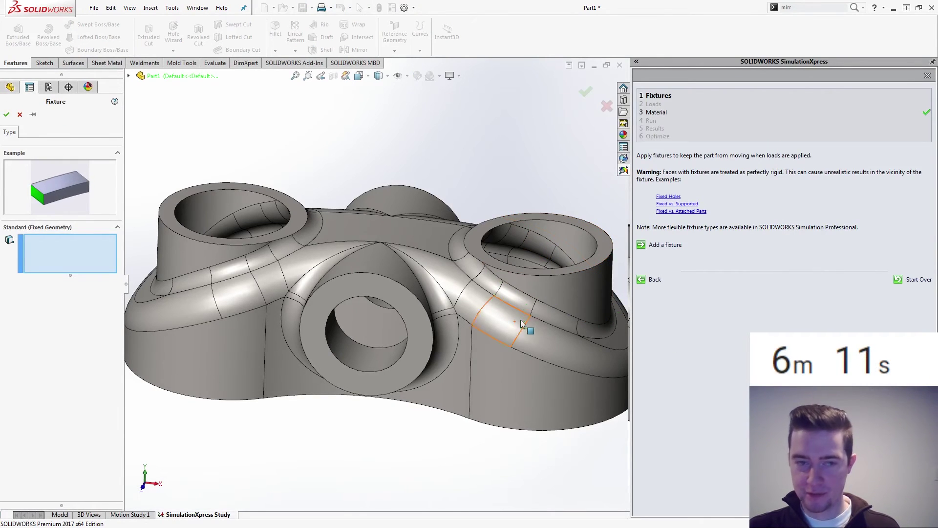
click(379, 351)
middle_drag(380, 351, 382, 319)
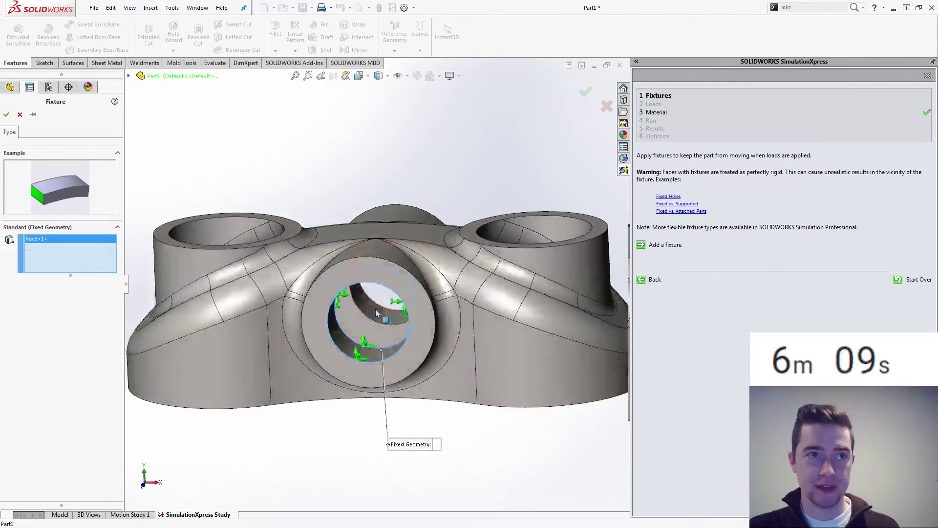
click(376, 309)
click(6, 115)
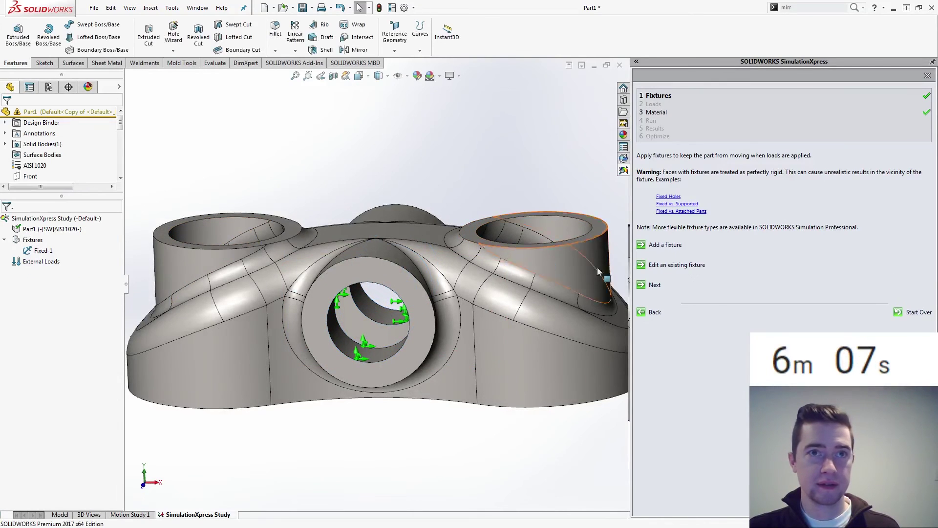
click(655, 285)
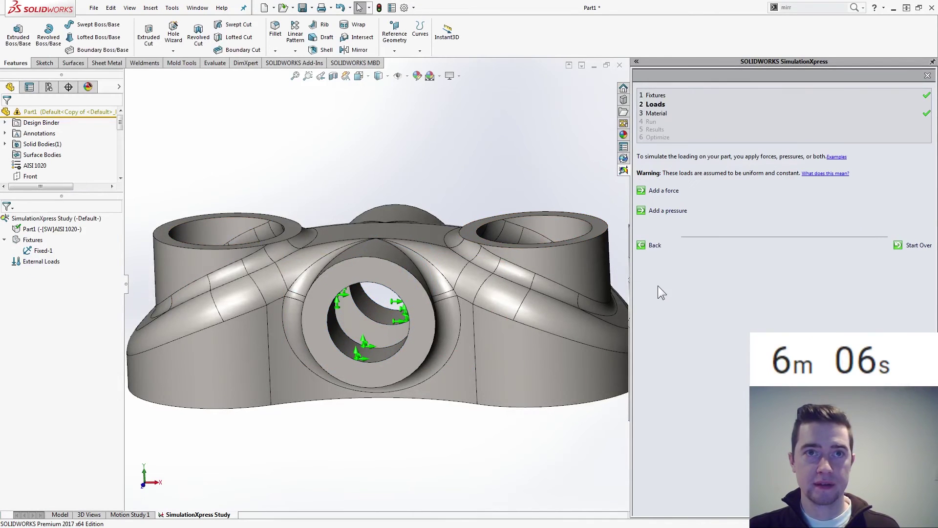
Apply a normal force of 3000 N per item to the top ring faces of both upright bosses.
click(668, 190)
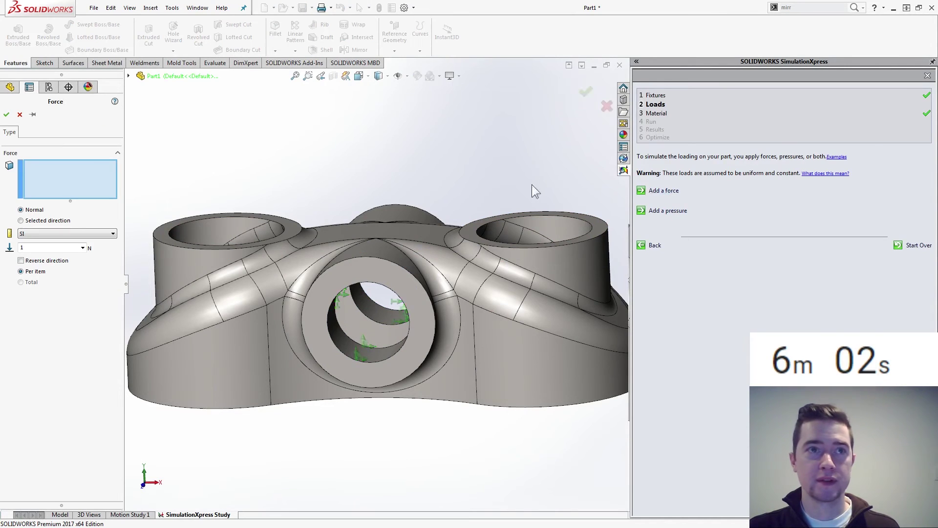
click(290, 227)
click(469, 227)
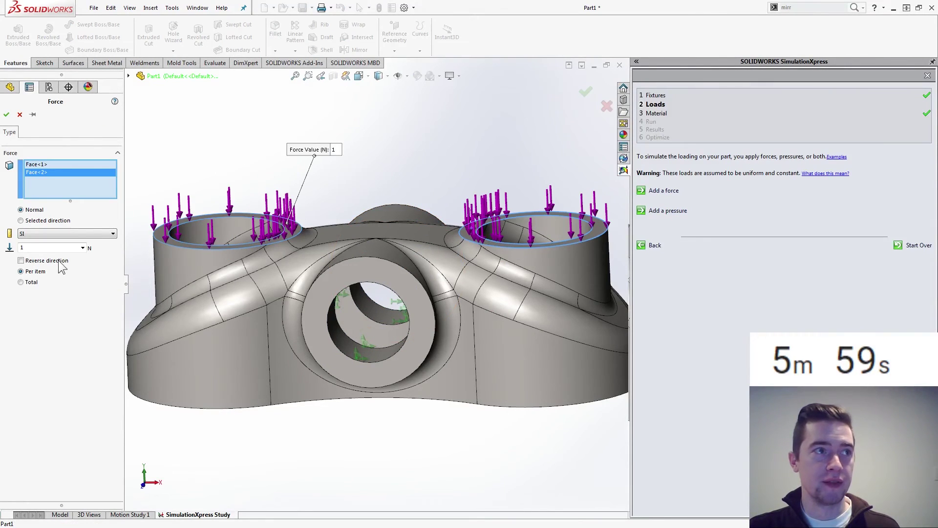
double_click(36, 248)
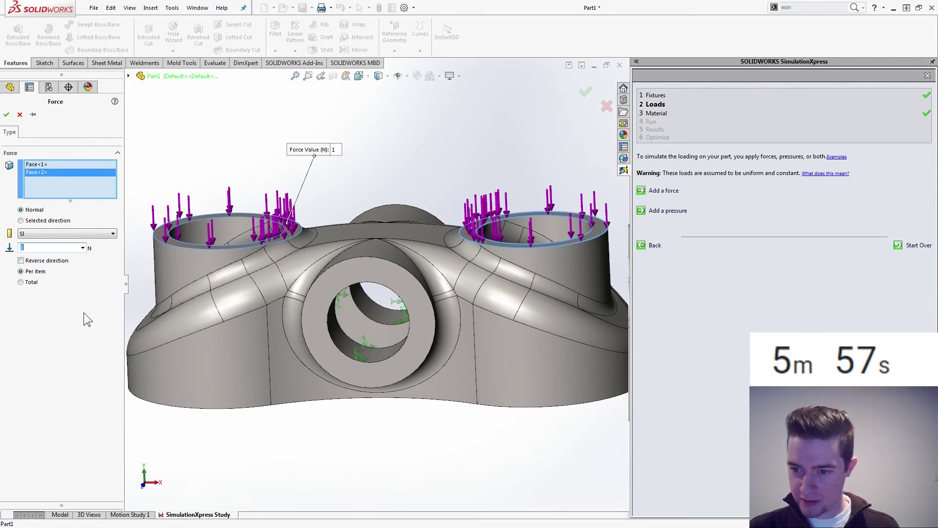
text(3000)
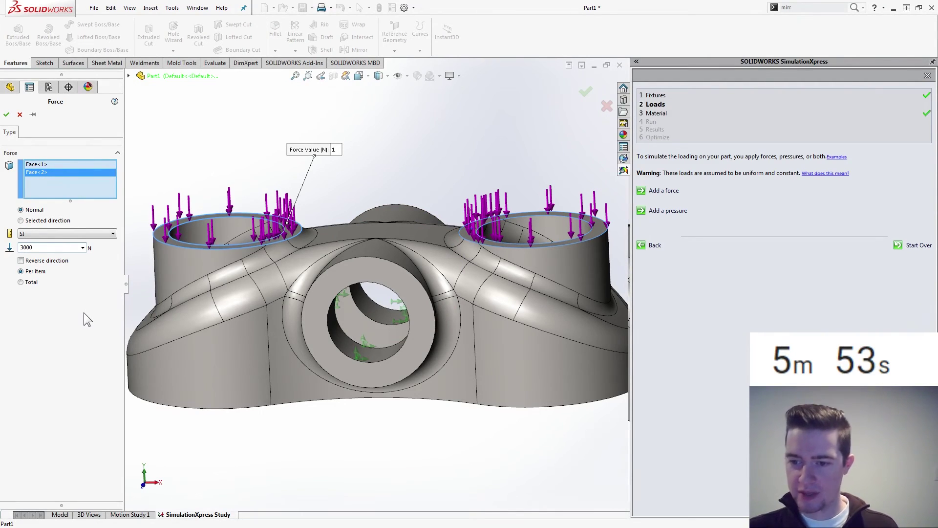
click(6, 115)
Run the simulation with AISI 1020 as the material, accept the deformation and show the displacement plot.
click(666, 253)
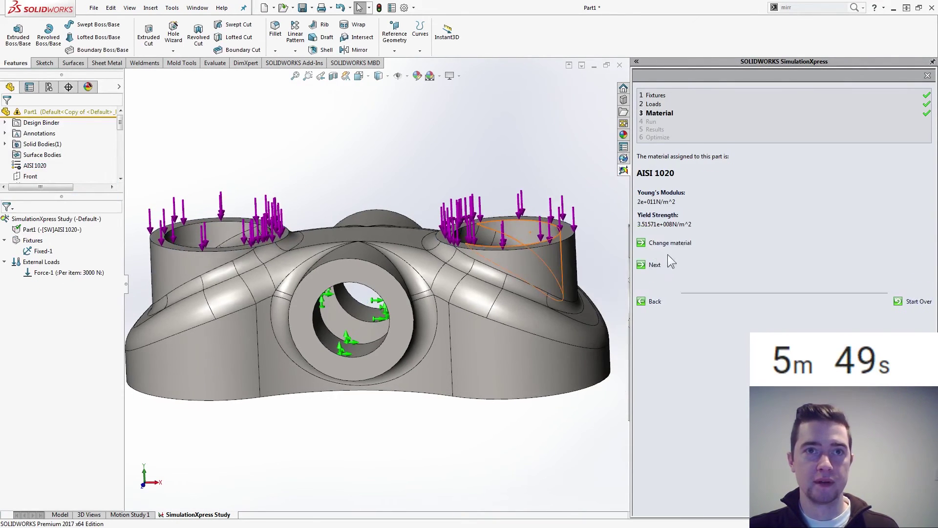
click(655, 266)
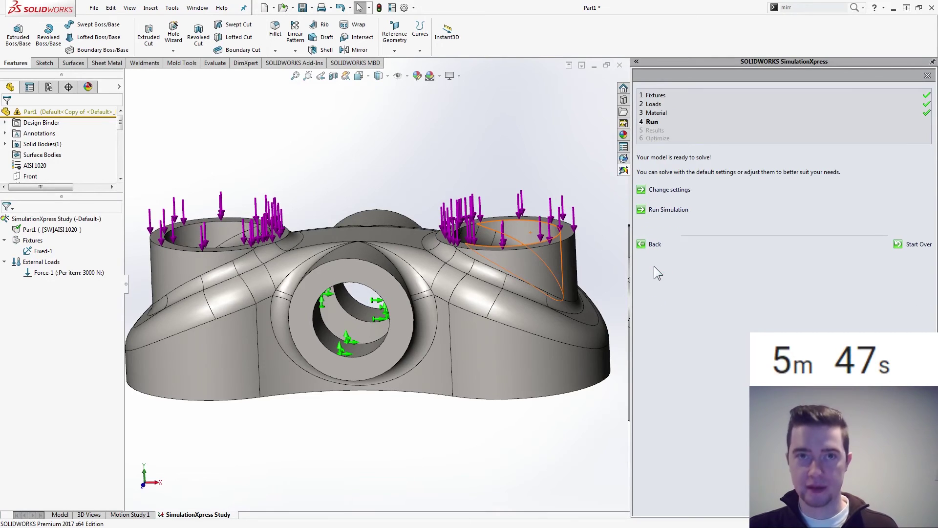
click(657, 211)
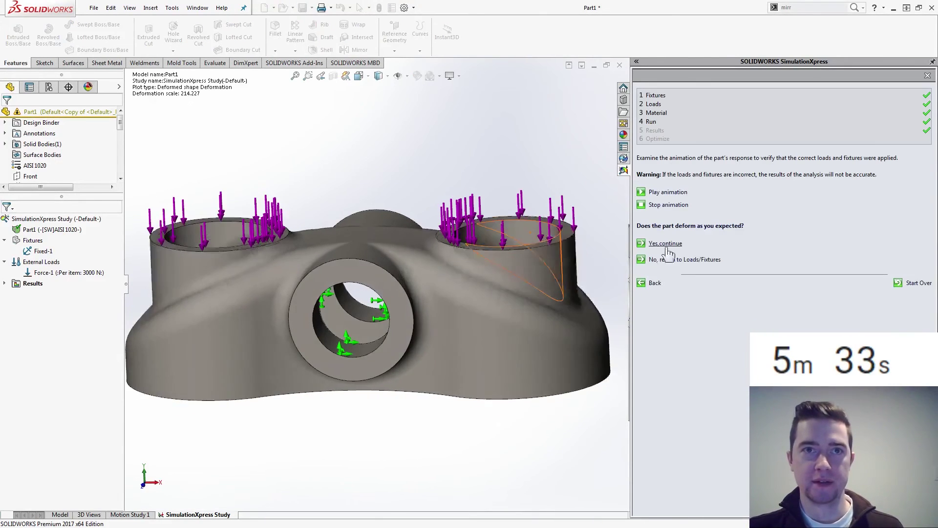
click(667, 246)
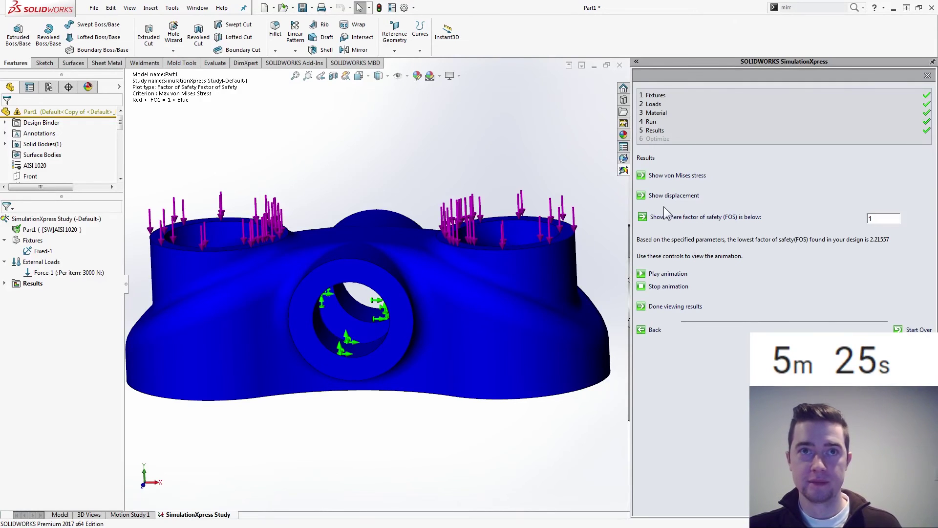
click(671, 195)
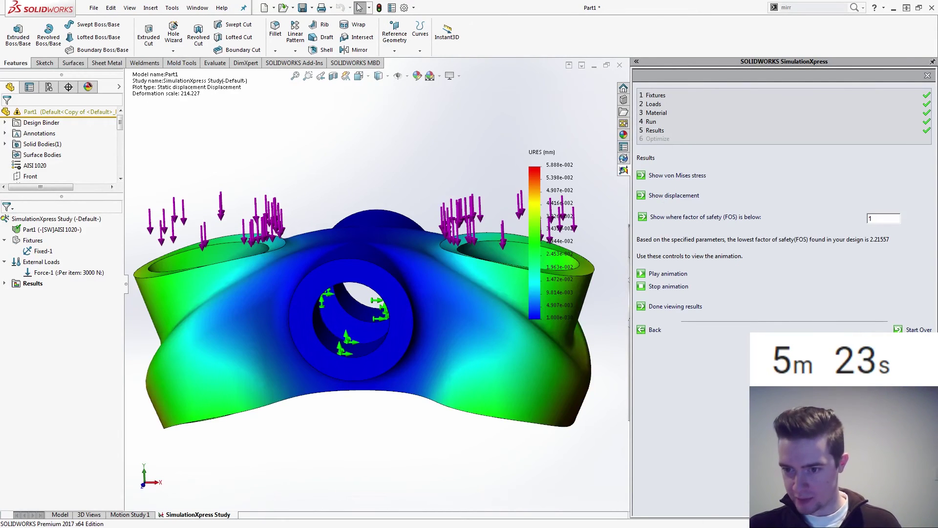
Examine the shelled interior and inner fillets of the finished part from its underside.
key(alt+Tab)
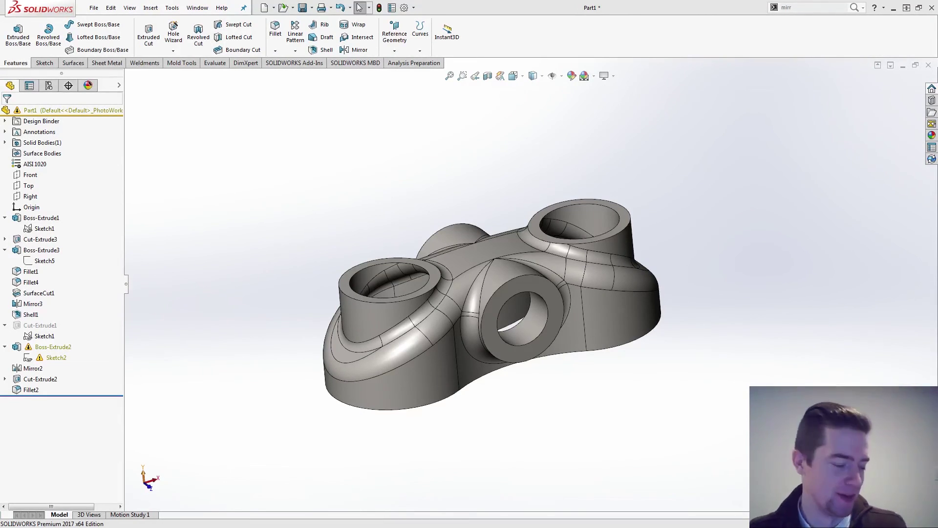
middle_drag(641, 441, 702, 399)
scroll(582, 375, down, 2)
click(560, 377)
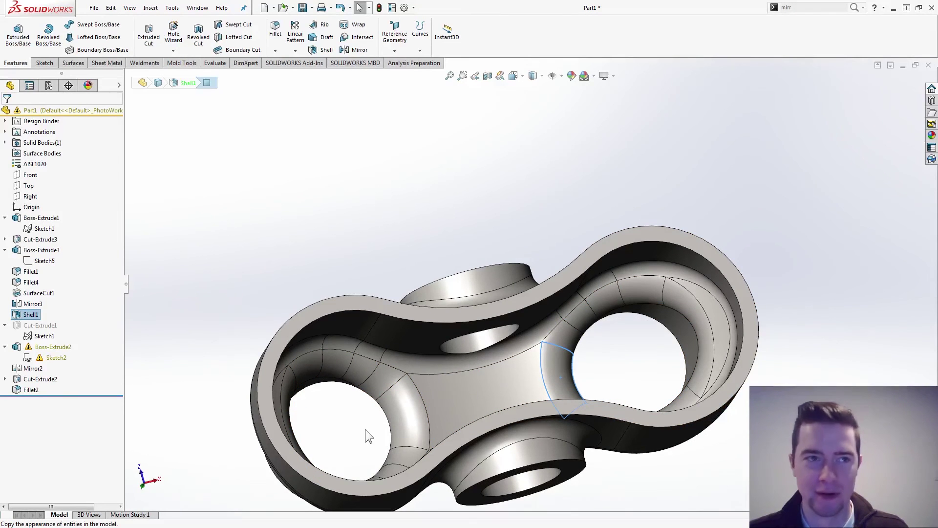
click(676, 423)
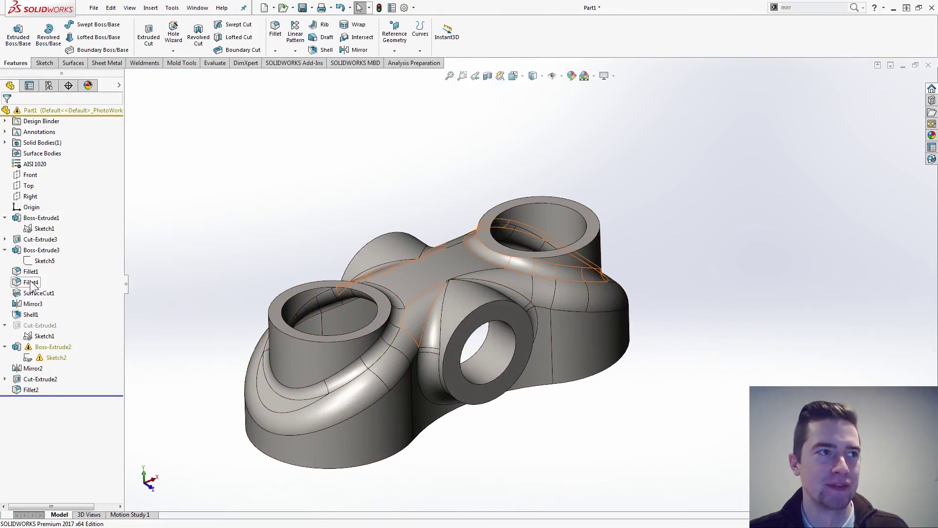
Fillet the edges where both side bosses and both upright bosses meet the body with a 3 mm radius.
key(Up)
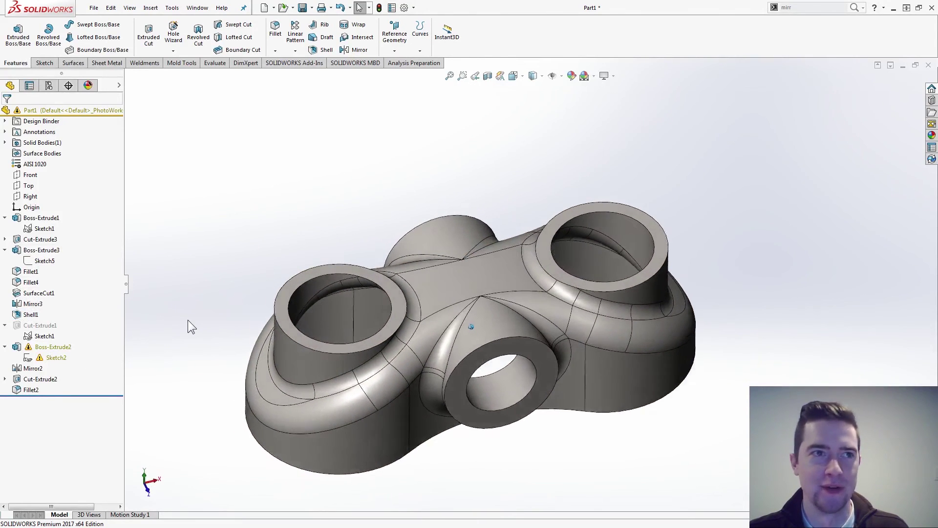
click(43, 240)
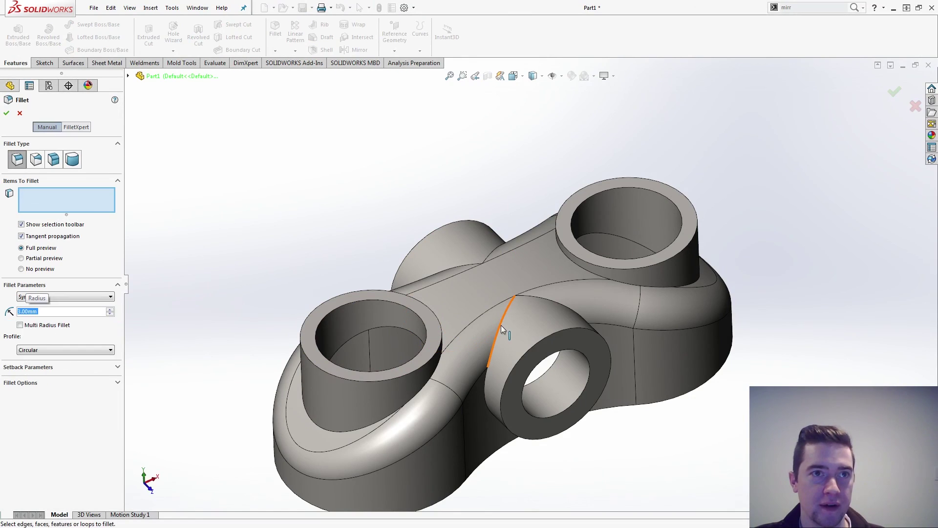
click(502, 327)
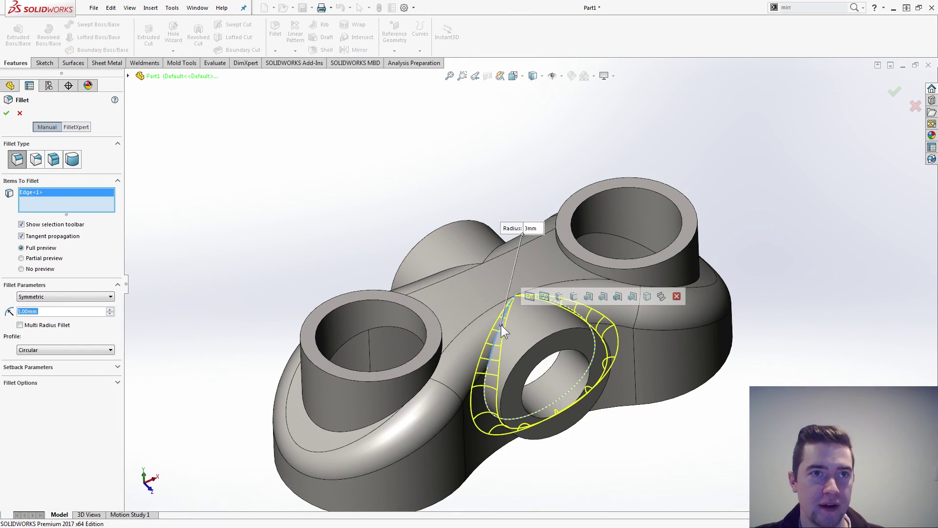
click(464, 265)
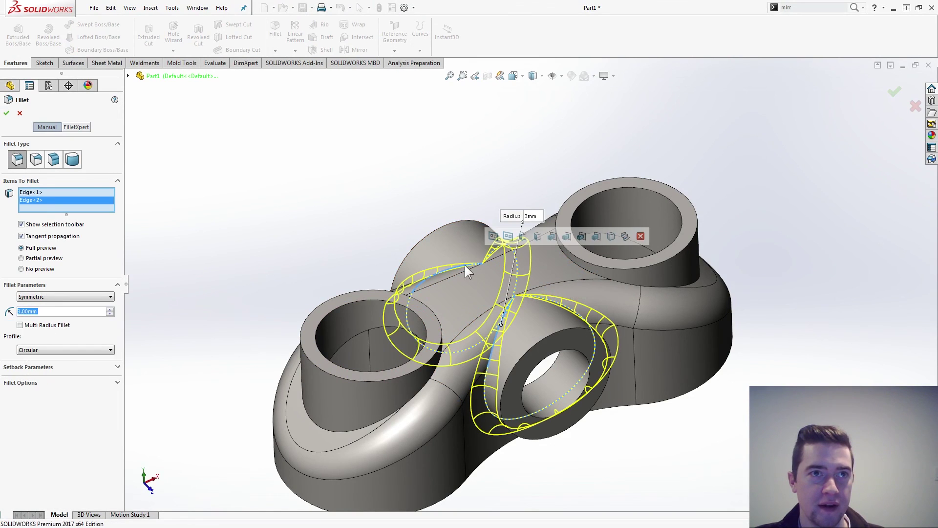
click(342, 431)
key(Left)
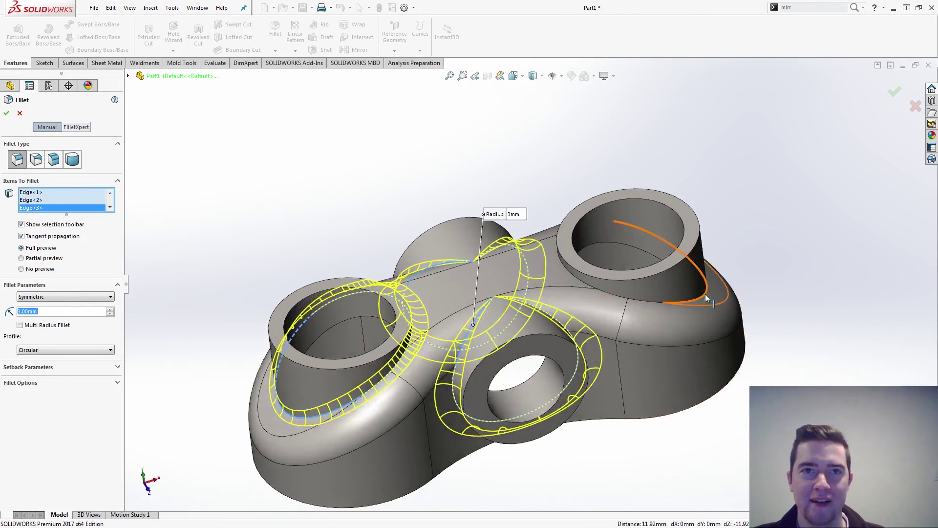
click(706, 294)
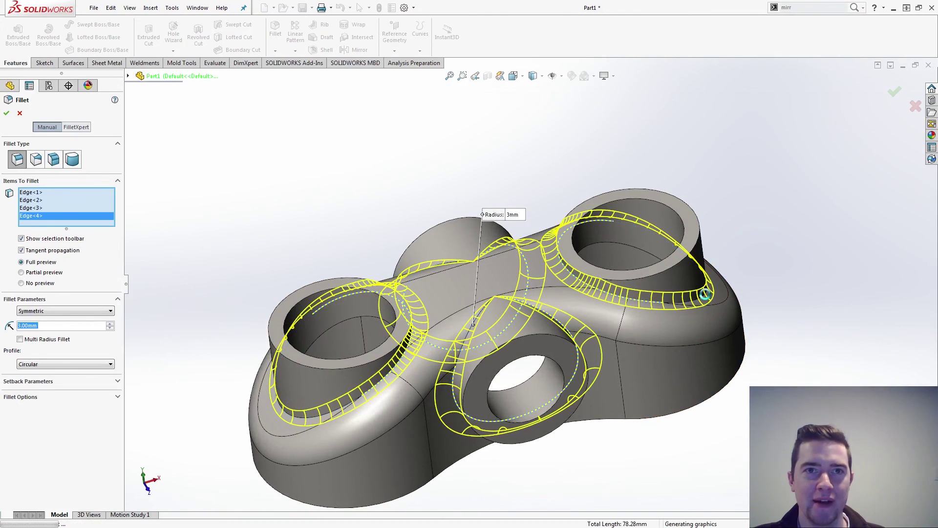
click(169, 196)
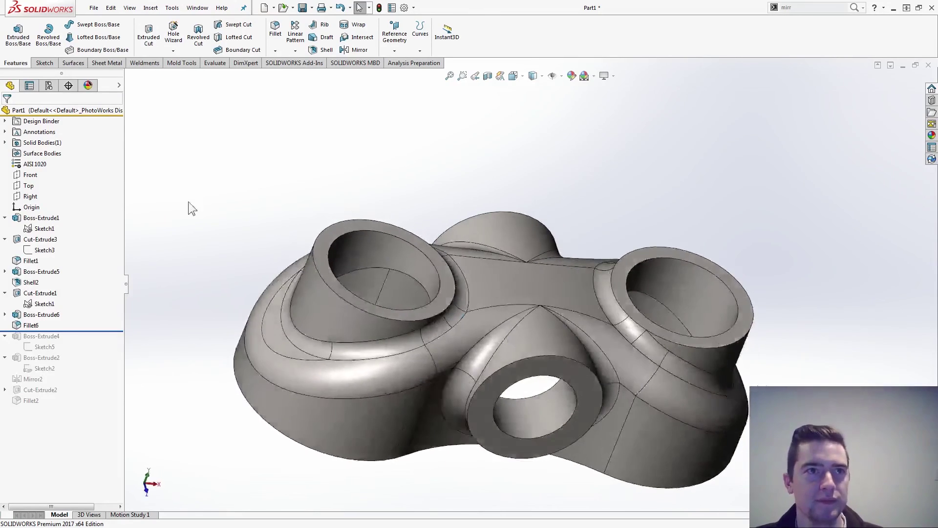
Reopen the existing SimulationXpress study, run the simulation with its current fixture and loads, and accept the deformation.
key(Left)
key(Up)
key(Up)
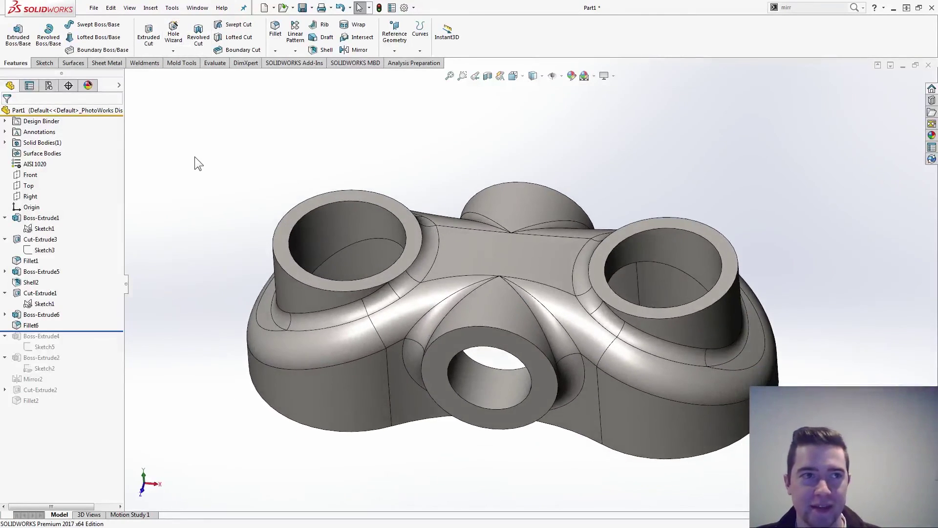
click(173, 8)
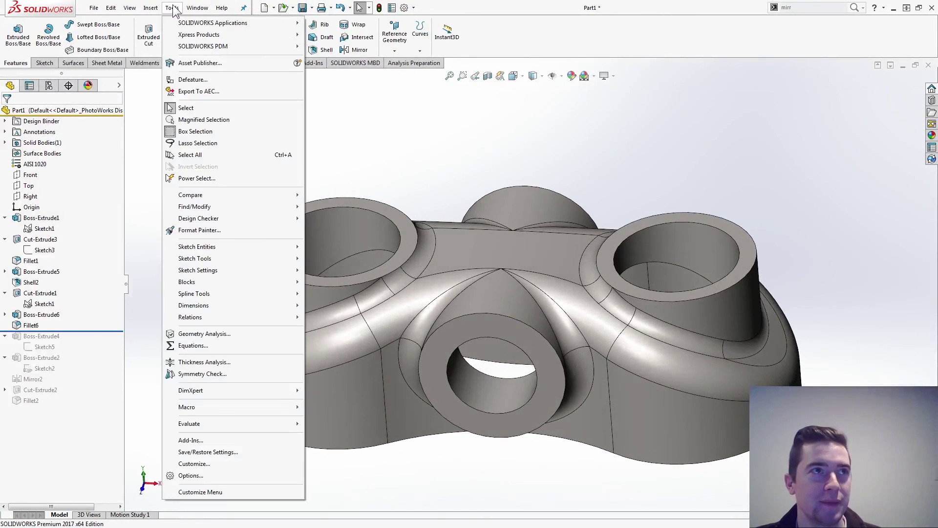
mouse_move(196, 35)
click(136, 57)
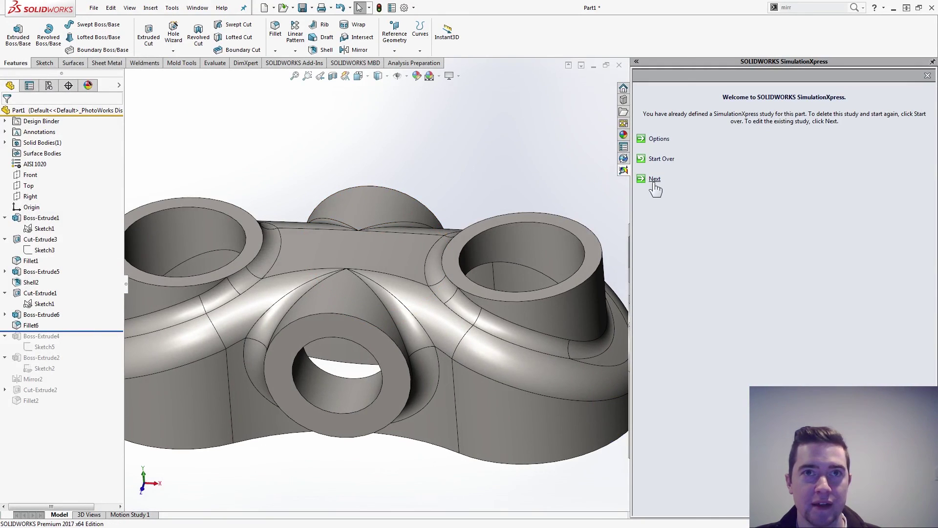
click(654, 179)
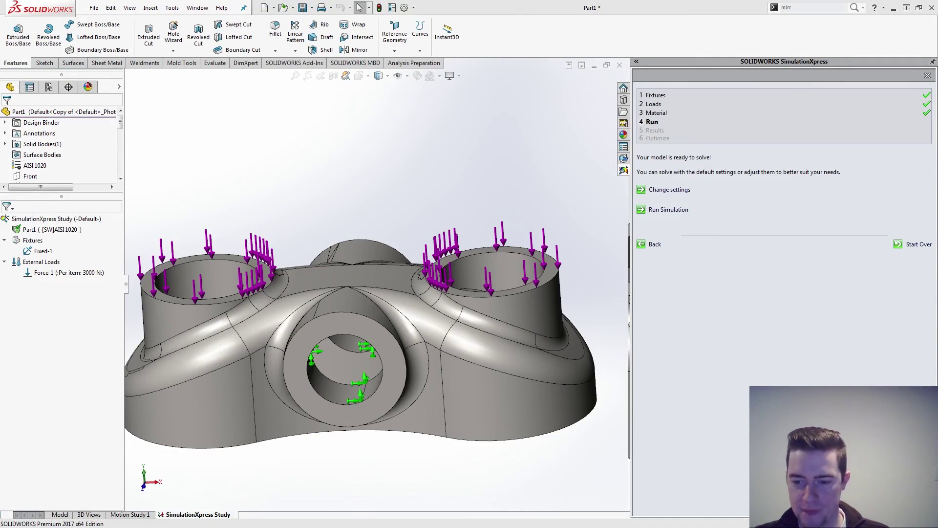
click(669, 209)
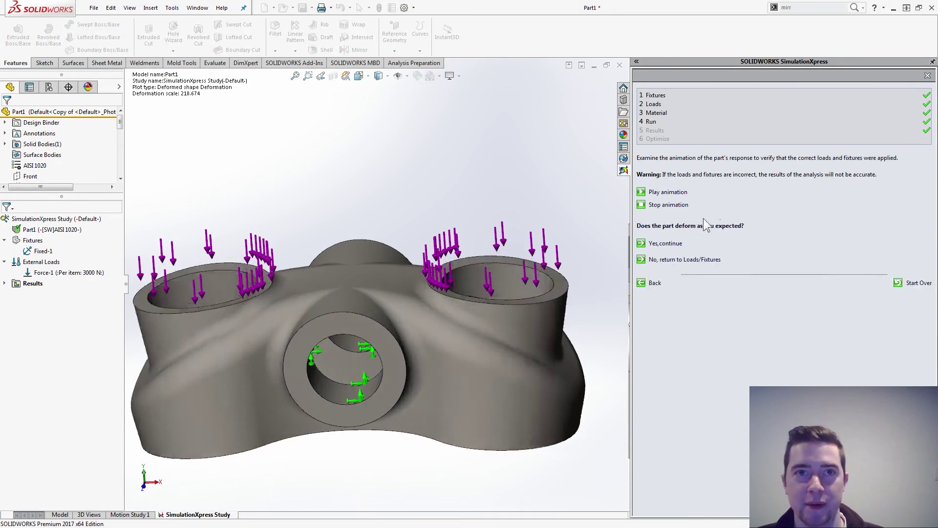
click(666, 243)
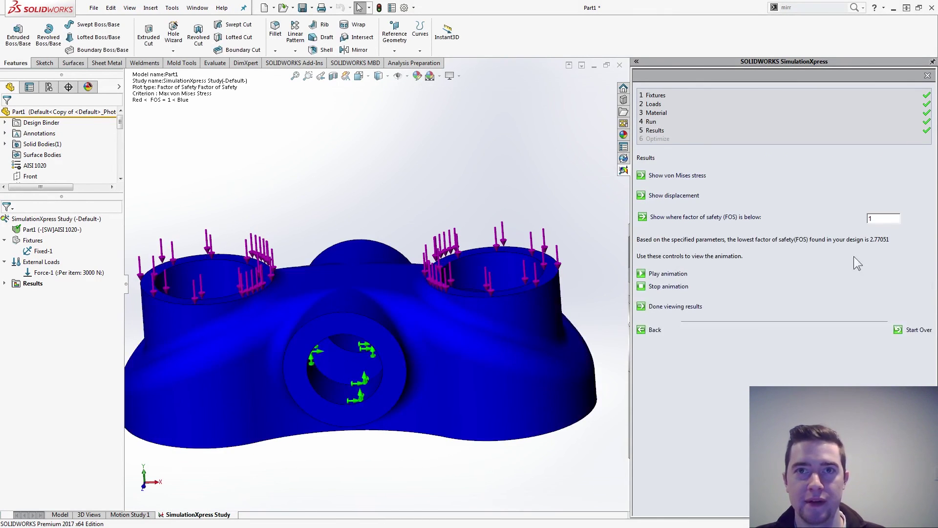
Show the von Mises stress plot and the displacement plot of the study.
click(215, 298)
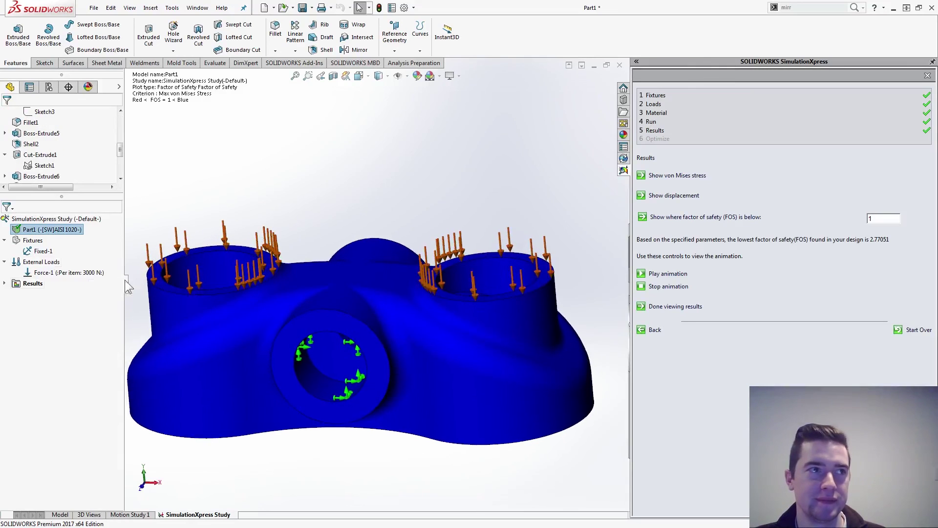
click(674, 176)
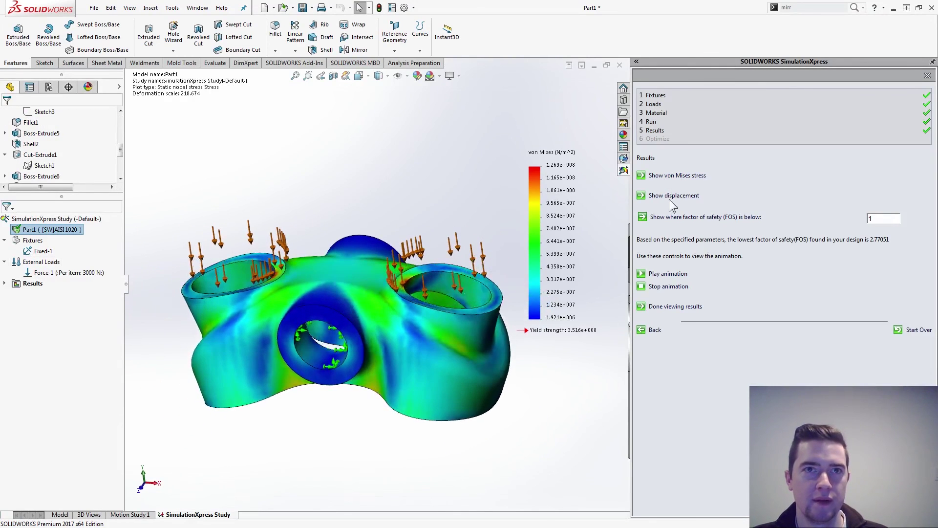
click(672, 195)
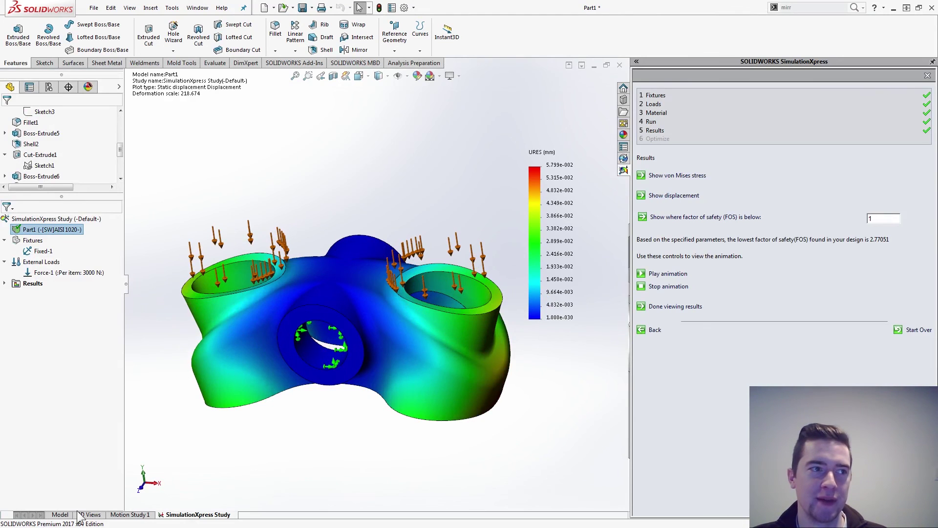
Return to the part model and inspect the inner edge inside an upright boss's bore.
click(59, 515)
scroll(562, 186, down, 4)
middle_drag(490, 203, 454, 301)
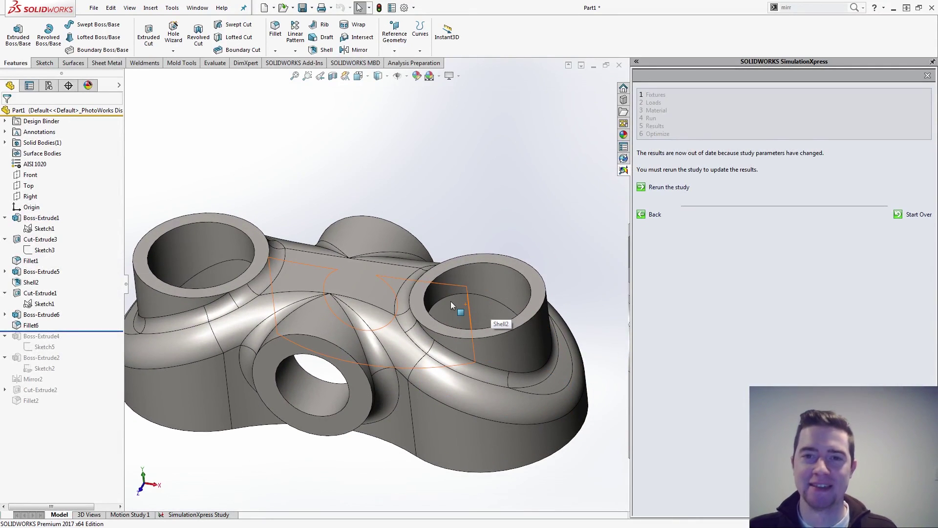
click(452, 293)
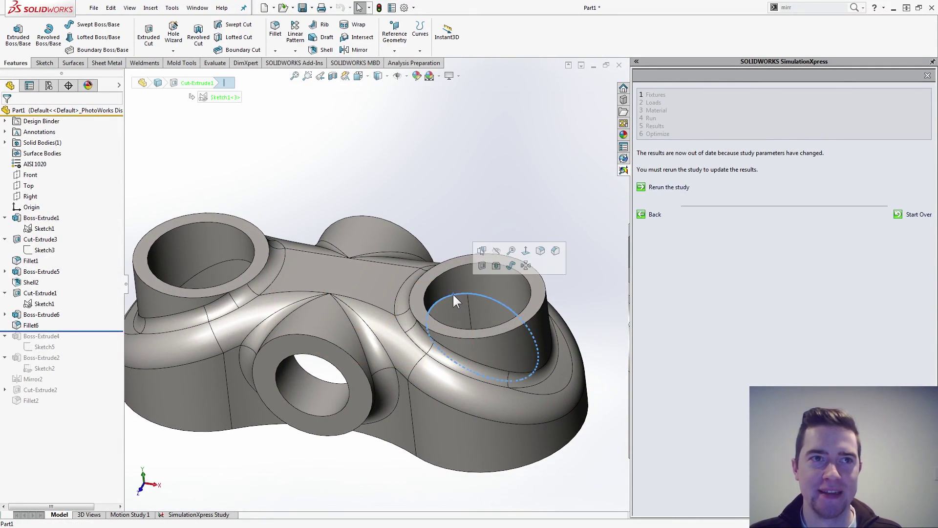
middle_drag(452, 294, 503, 335)
click(354, 186)
Examine the finished part all round, including its shelled underside, bores and outer boss fillets.
middle_drag(354, 186, 347, 182)
key(Up)
key(Up)
key(Up)
key(Up)
key(Up)
key(Up)
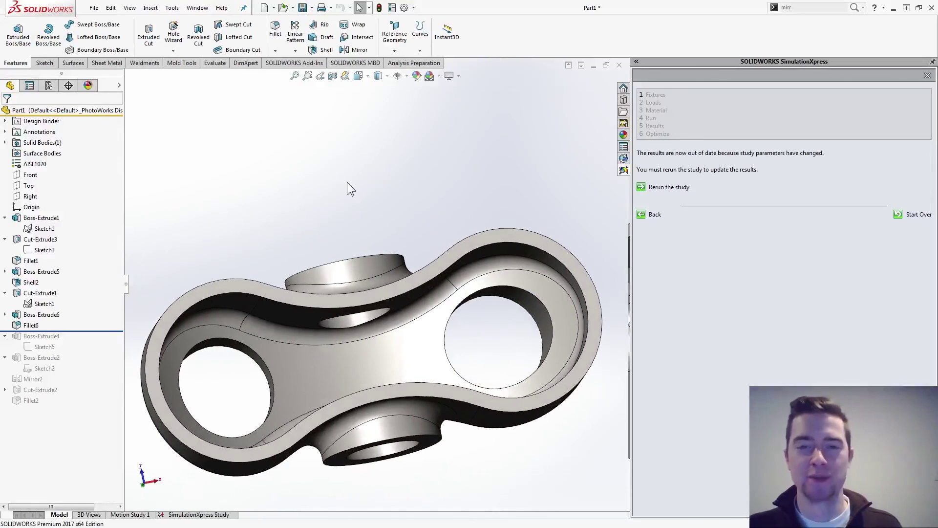
key(Up)
key(Up)
key(Up)
key(Up)
key(Up)
key(Up)
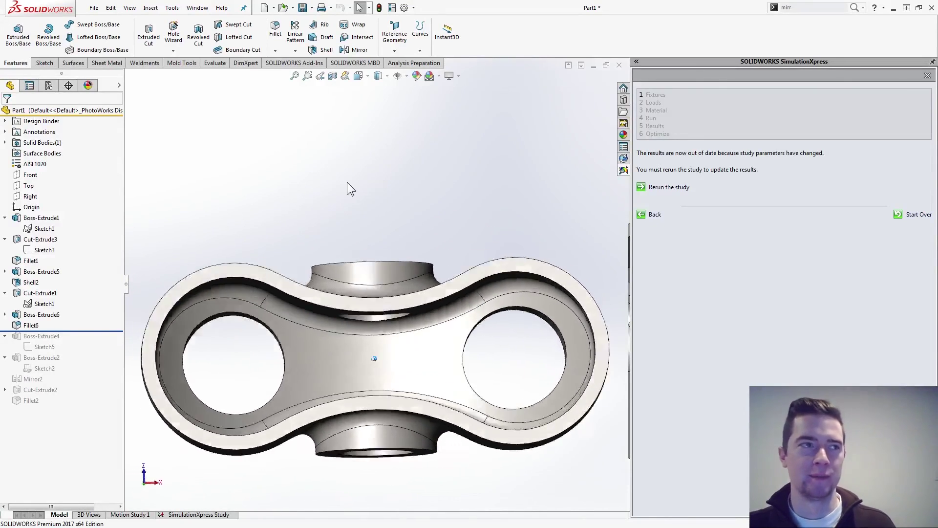
key(Up)
key(Up)
key(Up)
key(Up)
key(Up)
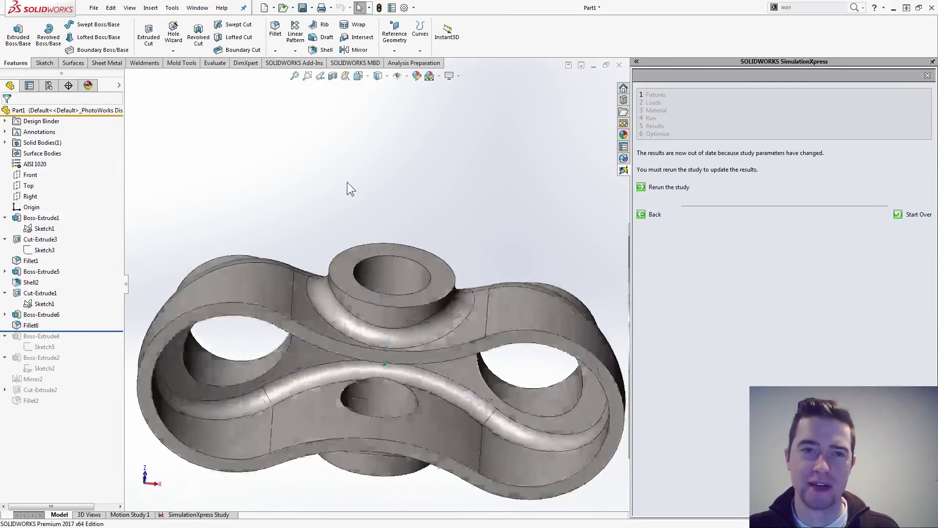
key(Up)
key(Up)
key(Up)
key(Up)
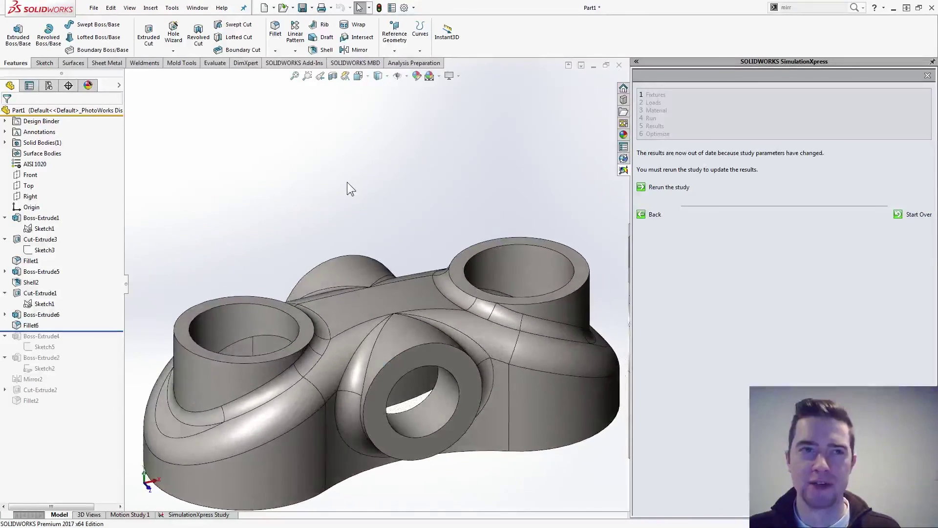
key(Up)
key(Up)
key(Up)
key(Up)
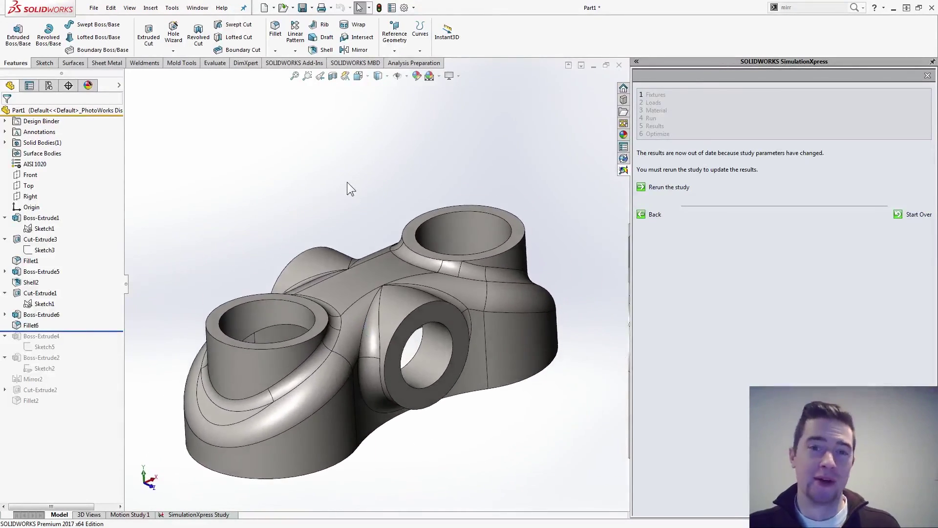
key(Left)
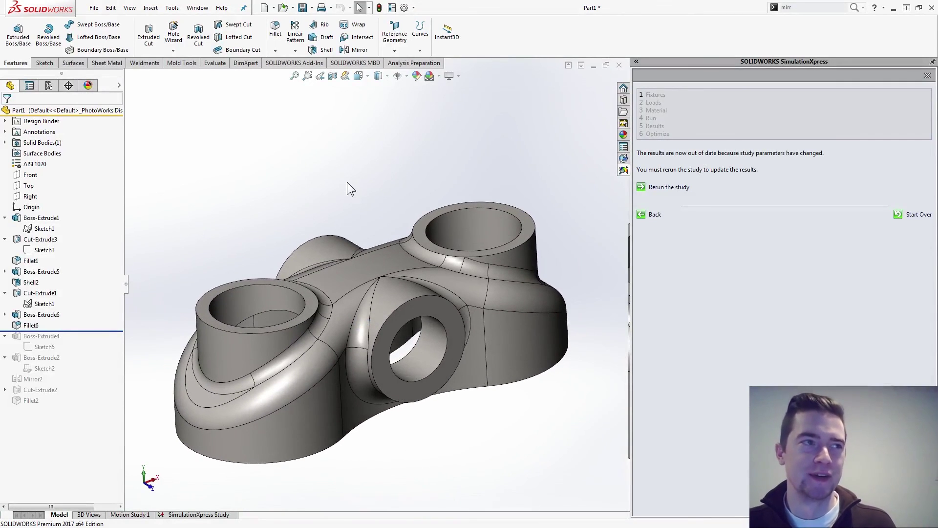